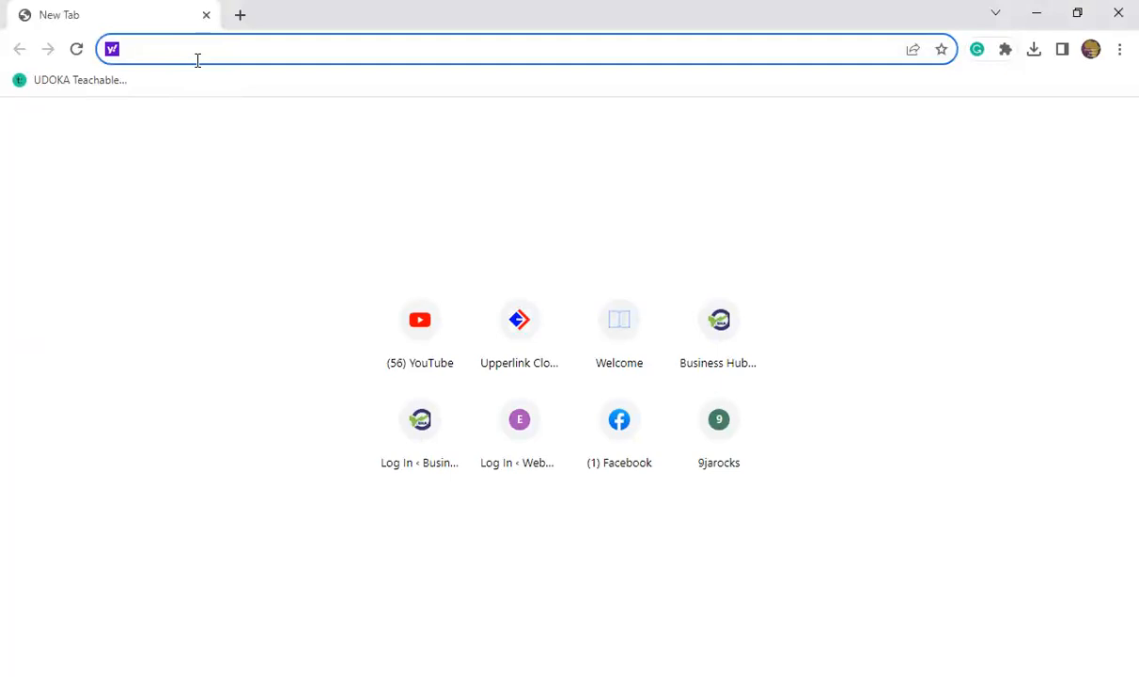
- Open webtraining.eaproject.africa/wp-admin/ and log in to the WordPress dashboard with the prefilled credentials
{"action": "type", "text": "we"}
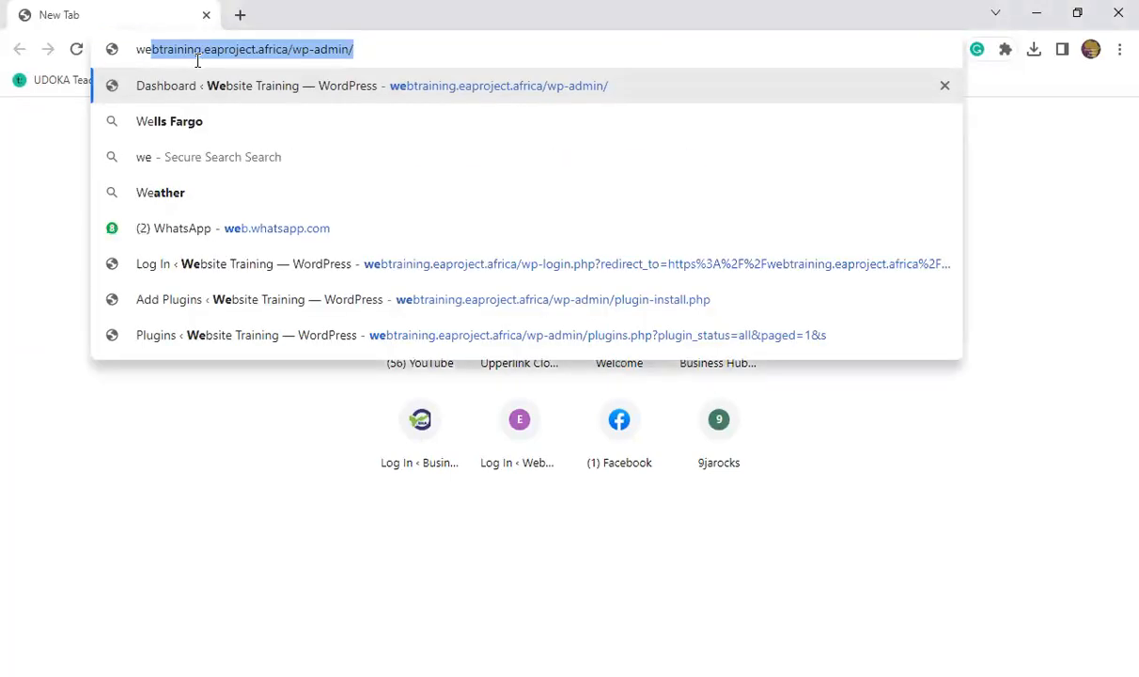
{"action": "key", "text": "Return"}
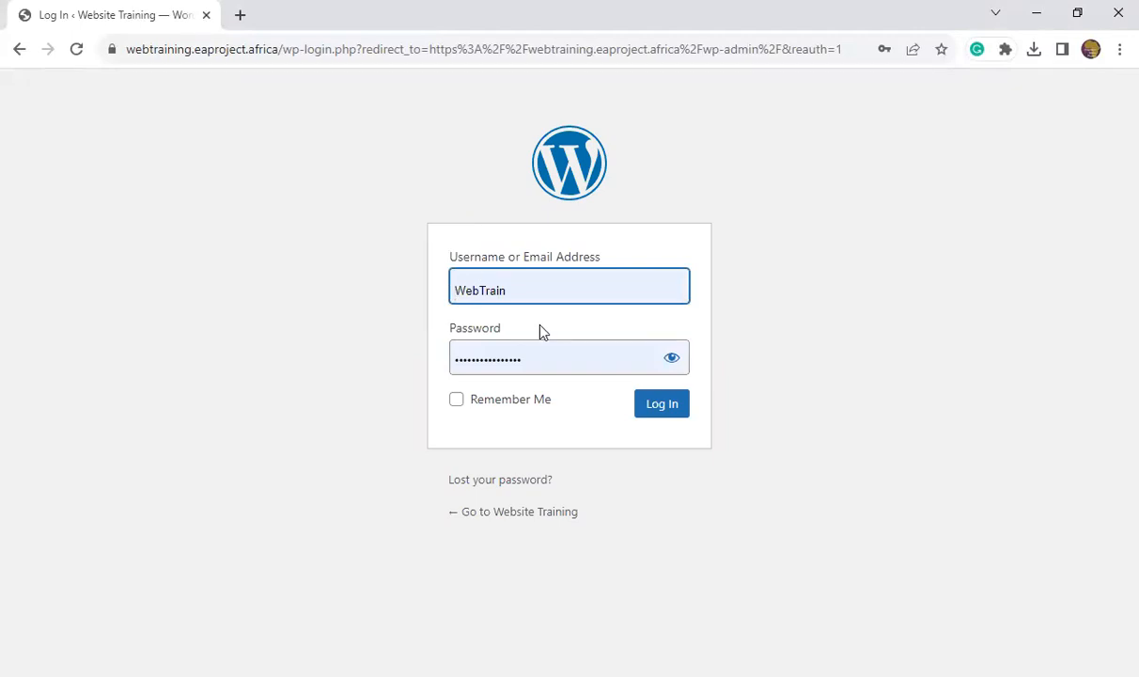
{"action": "left_click", "coordinate": [644, 415]}
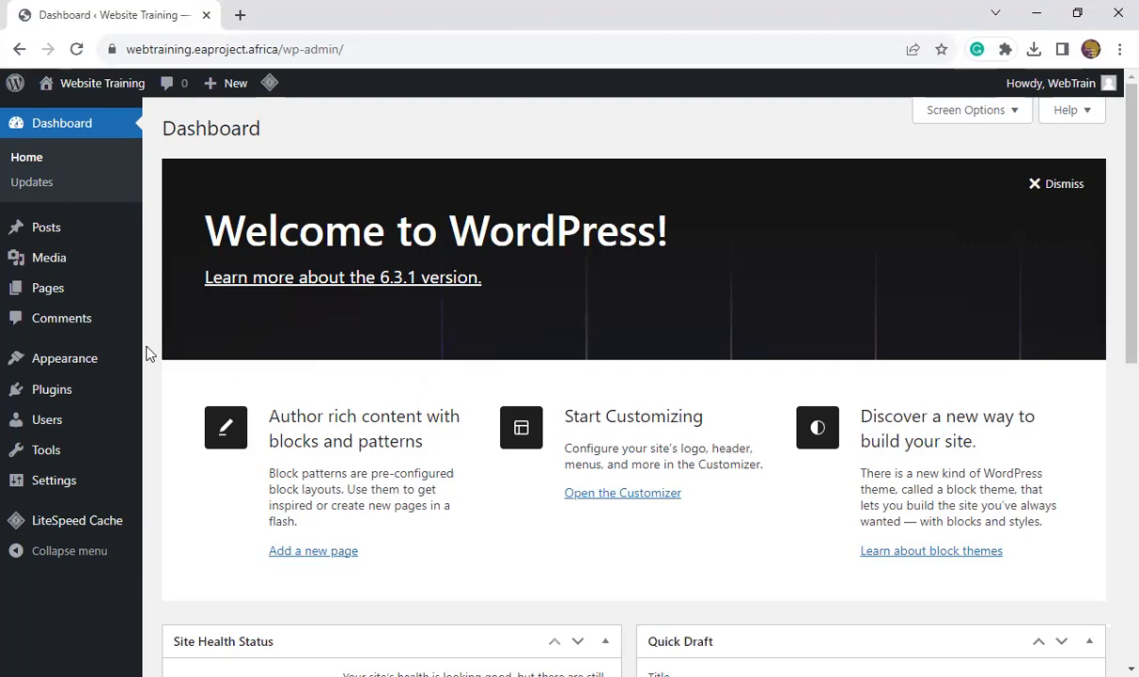
- In the general settings, re-enter the "s" of https in the WordPress Address (URL) and save the changes
{"action": "mouse_move", "coordinate": [66, 491]}
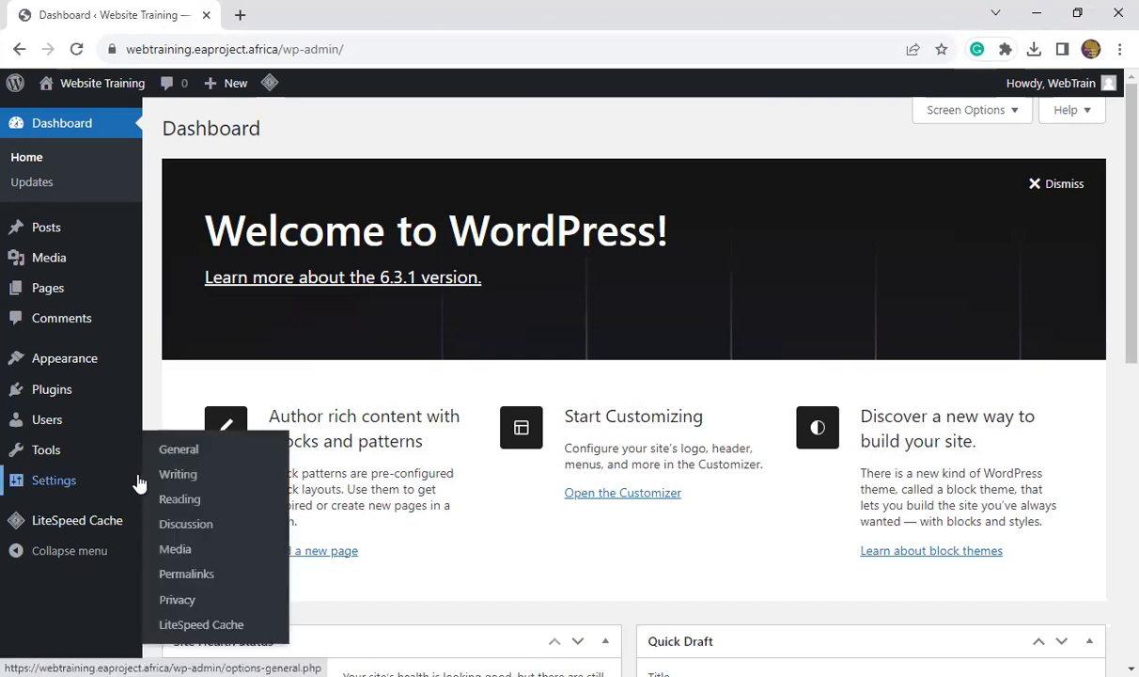
{"action": "left_click", "coordinate": [183, 455]}
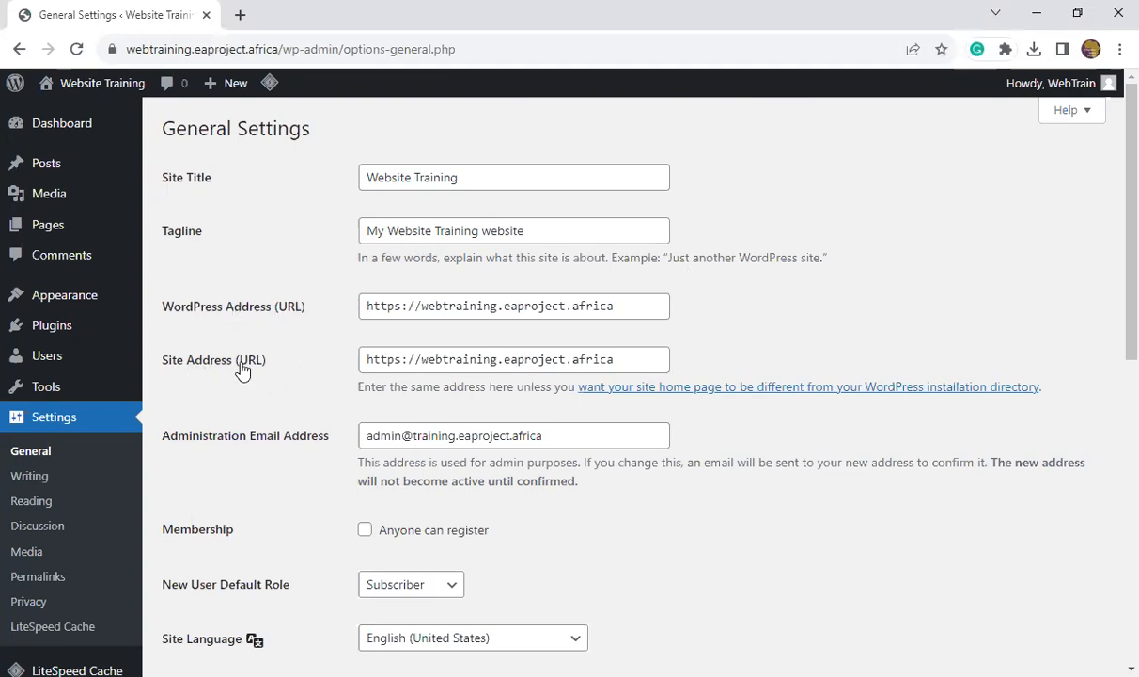
{"action": "left_click", "coordinate": [400, 305]}
{"action": "left_click_drag", "start_coordinate": [401, 306], "coordinate": [396, 305]}
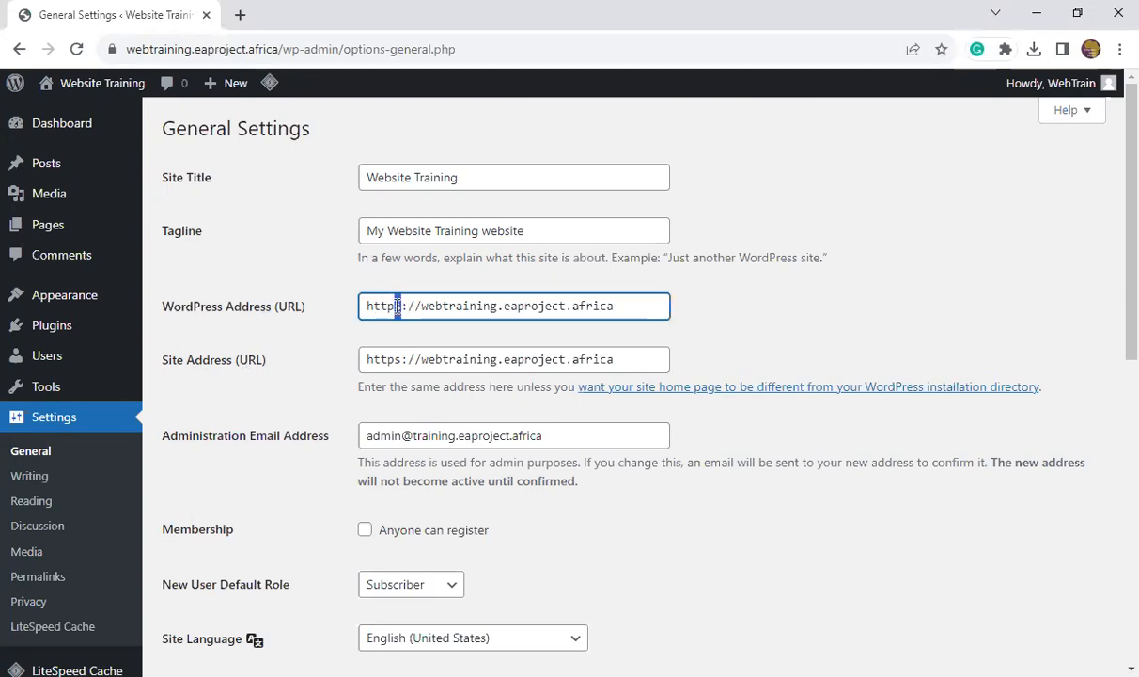
{"action": "key", "text": "BackSpace"}
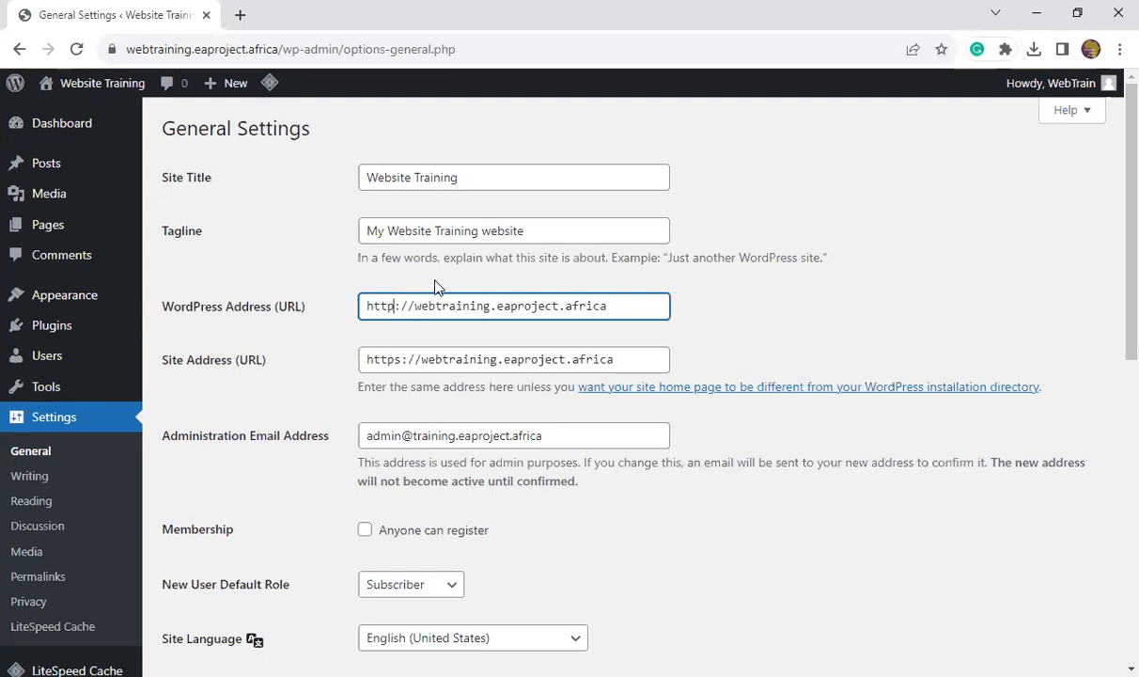
{"action": "type", "text": "s"}
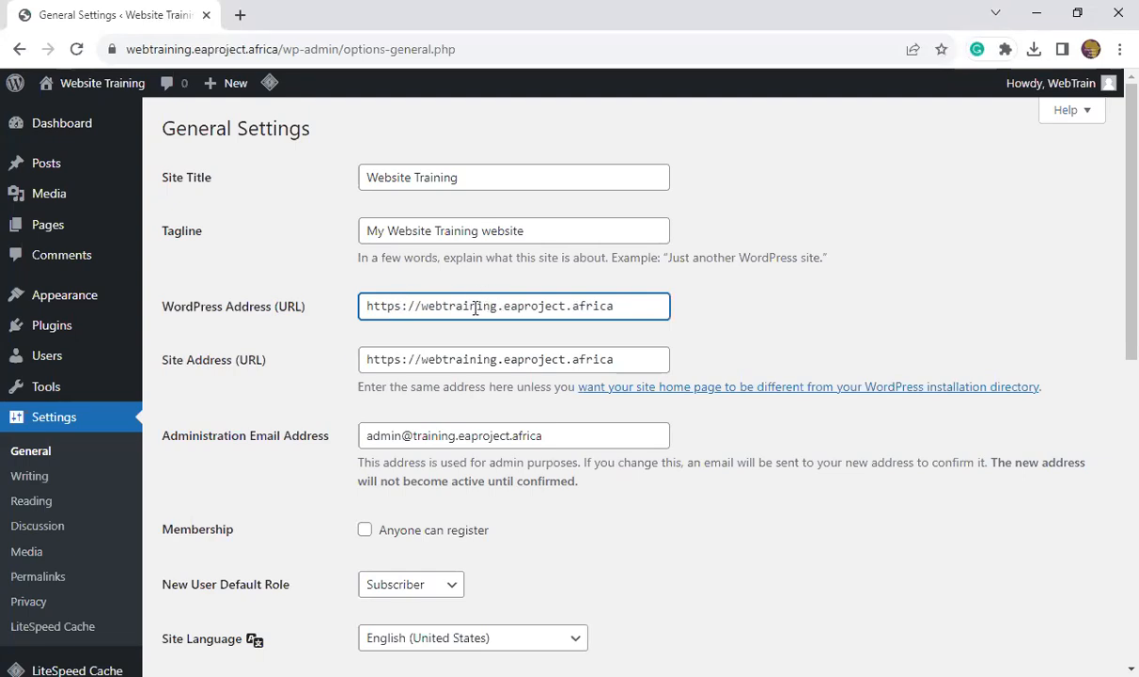
{"action": "left_click", "coordinate": [403, 359]}
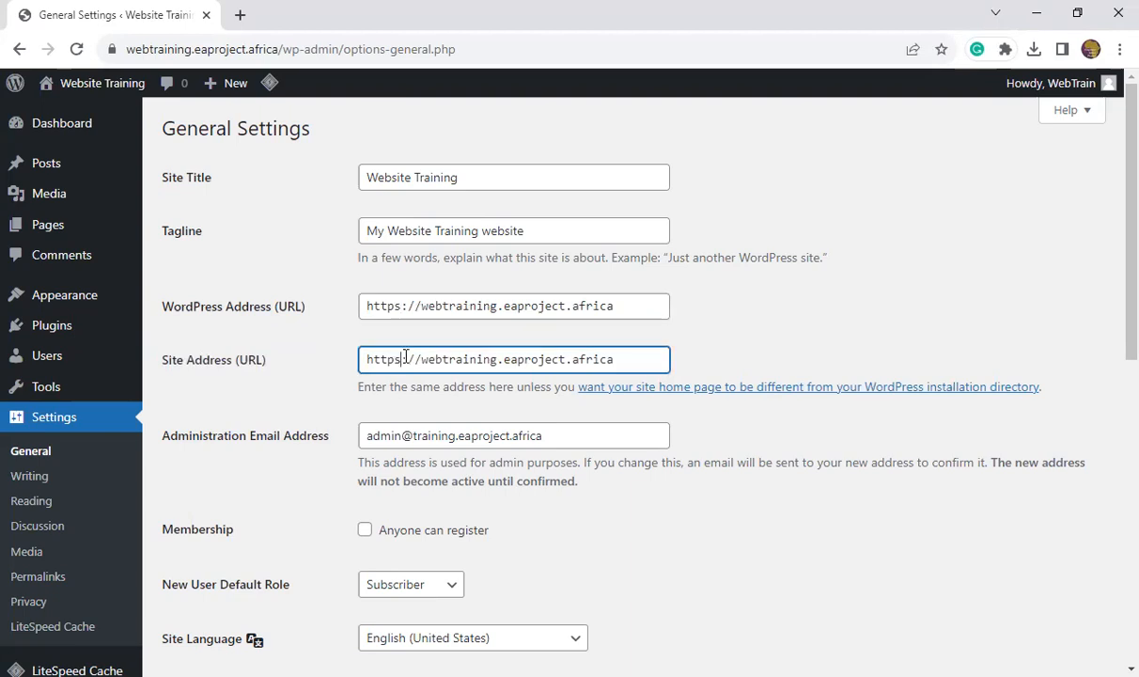
{"action": "scroll", "coordinate": [405, 357], "scroll_direction": "down", "scroll_amount": 2}
{"action": "scroll", "coordinate": [406, 355], "scroll_direction": "down", "scroll_amount": 5}
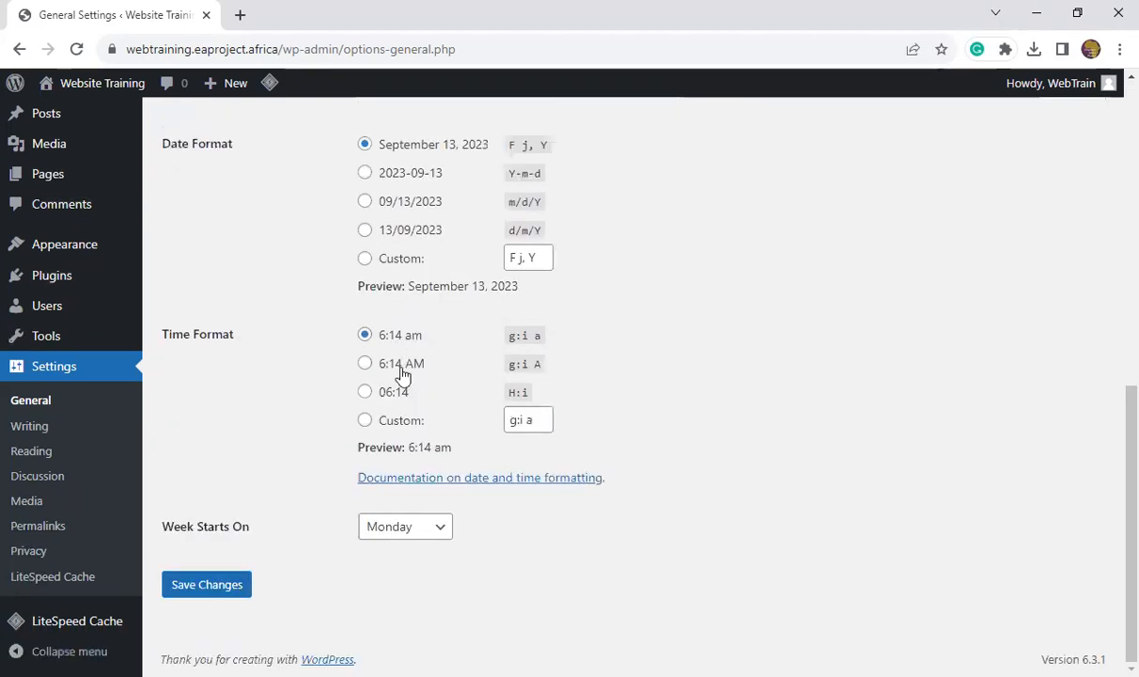
{"action": "left_click", "coordinate": [203, 594]}
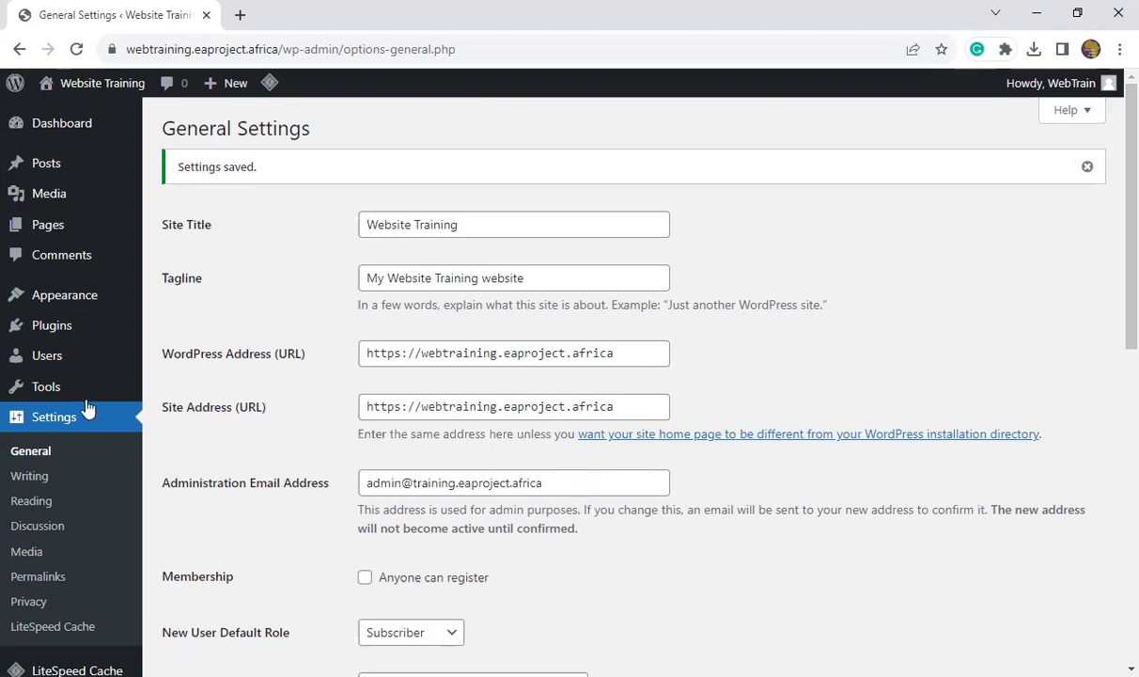
- Open the site's permalink settings
{"action": "scroll", "coordinate": [55, 537], "scroll_direction": "down", "scroll_amount": 2}
{"action": "left_click", "coordinate": [54, 535]}
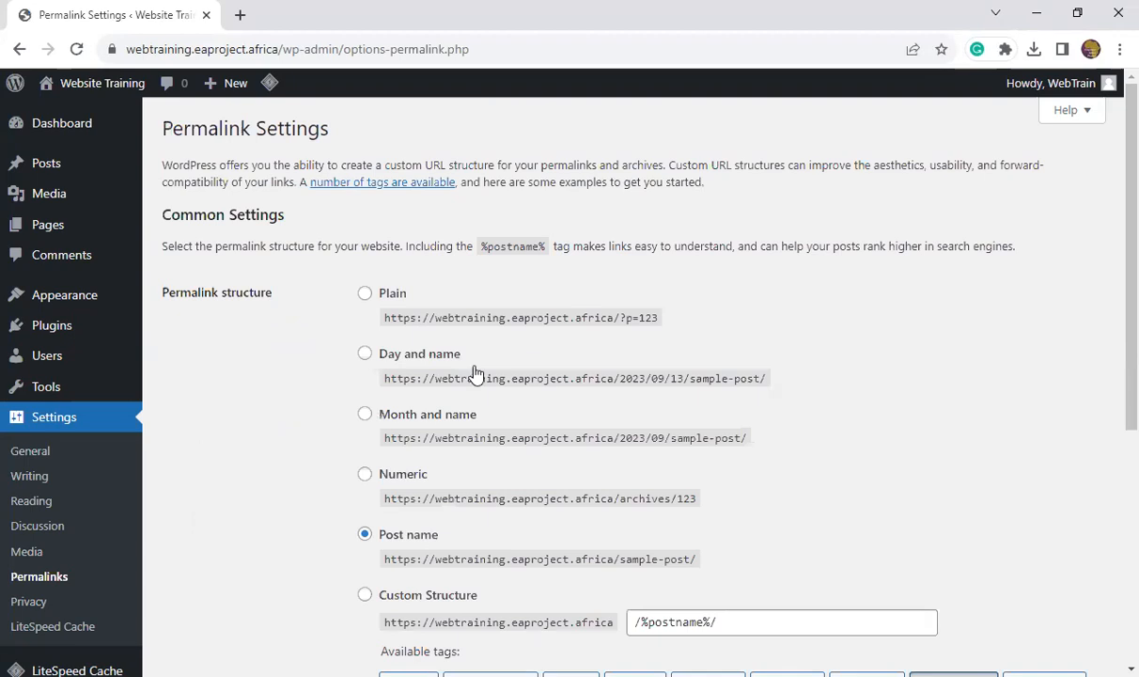
- Try the Day and name permalink structure, followed by Month and name
{"action": "left_click", "coordinate": [365, 355]}
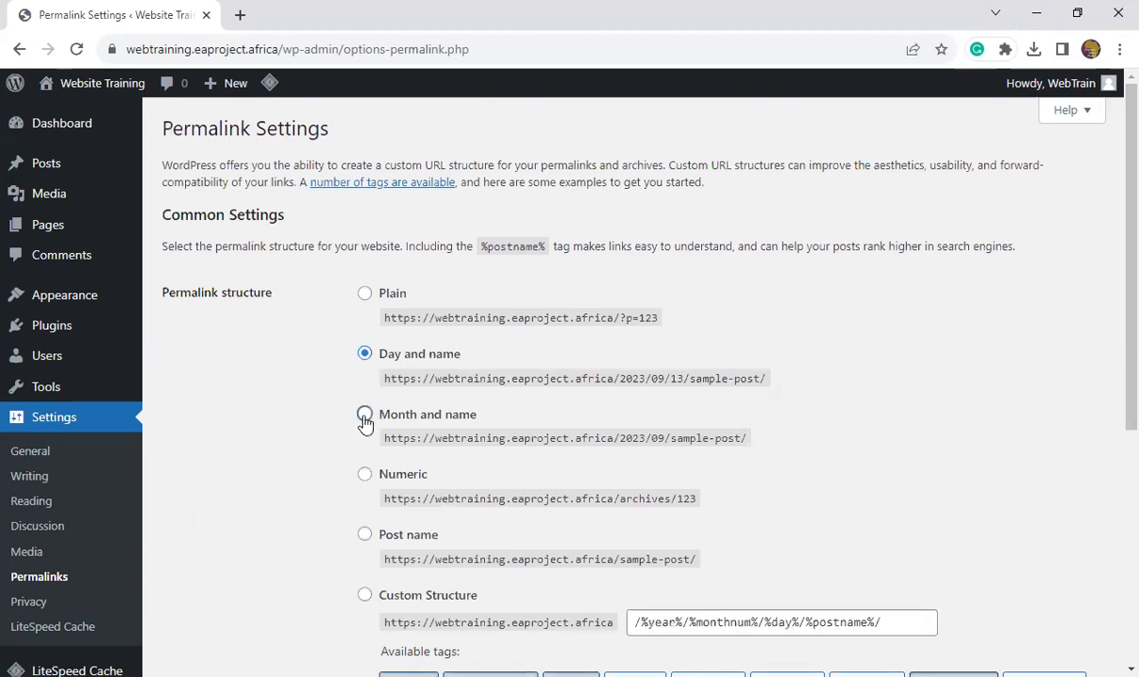
{"action": "left_click", "coordinate": [365, 415]}
{"action": "scroll", "coordinate": [583, 442], "scroll_direction": "down", "scroll_amount": 1}
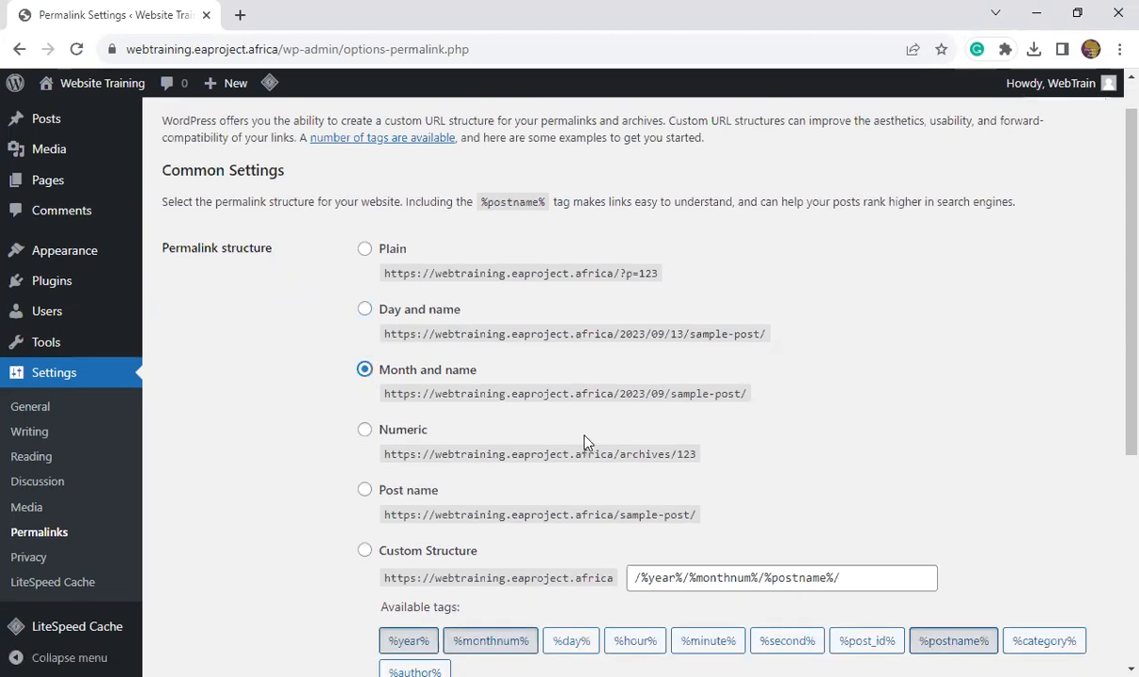
{"action": "scroll", "coordinate": [615, 429], "scroll_direction": "down", "scroll_amount": 3}
{"action": "scroll", "coordinate": [551, 412], "scroll_direction": "up", "scroll_amount": 1}
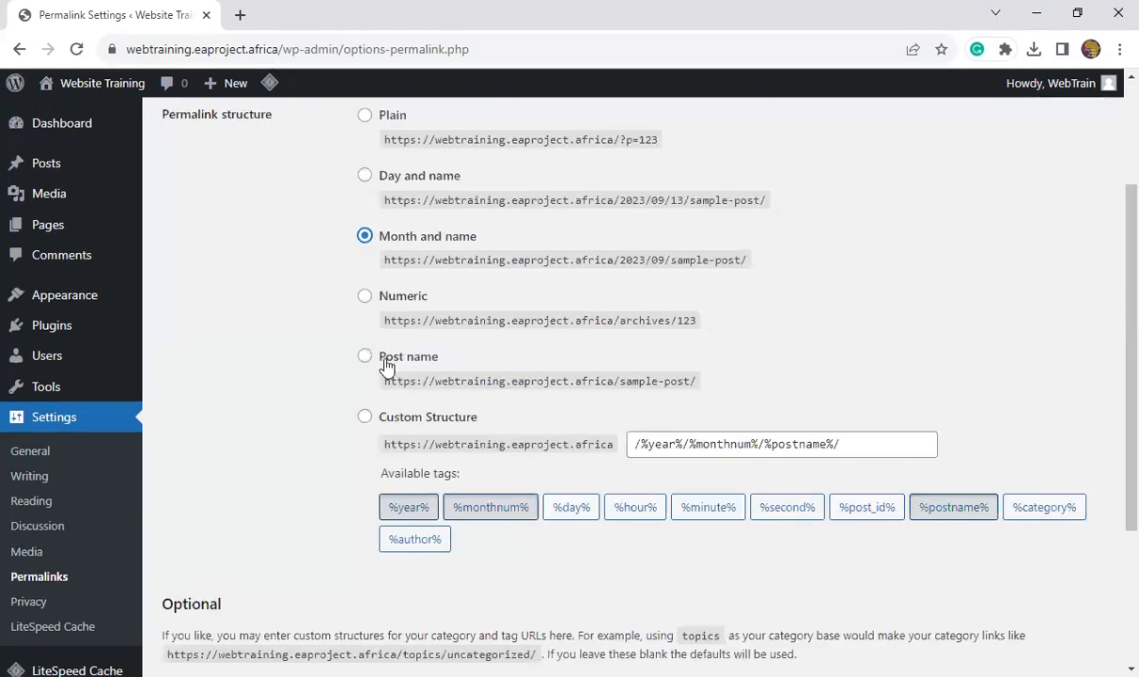
- Set the permalink structure to Post name and save the changes
{"action": "left_click", "coordinate": [367, 362]}
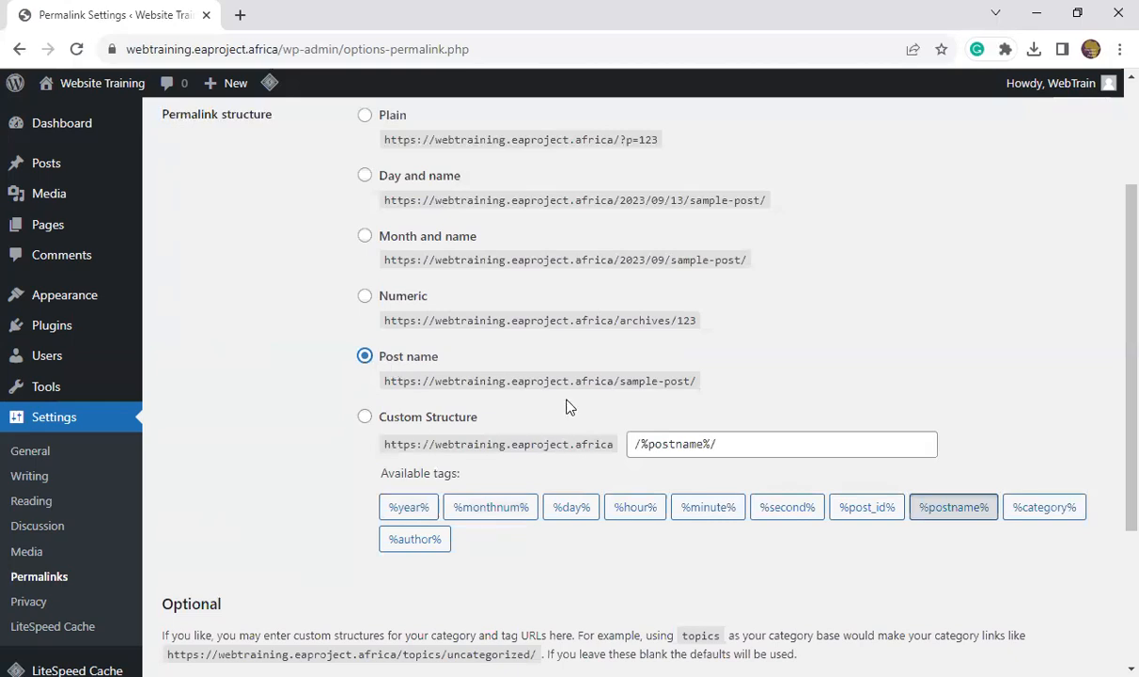
{"action": "scroll", "coordinate": [569, 406], "scroll_direction": "down", "scroll_amount": 2}
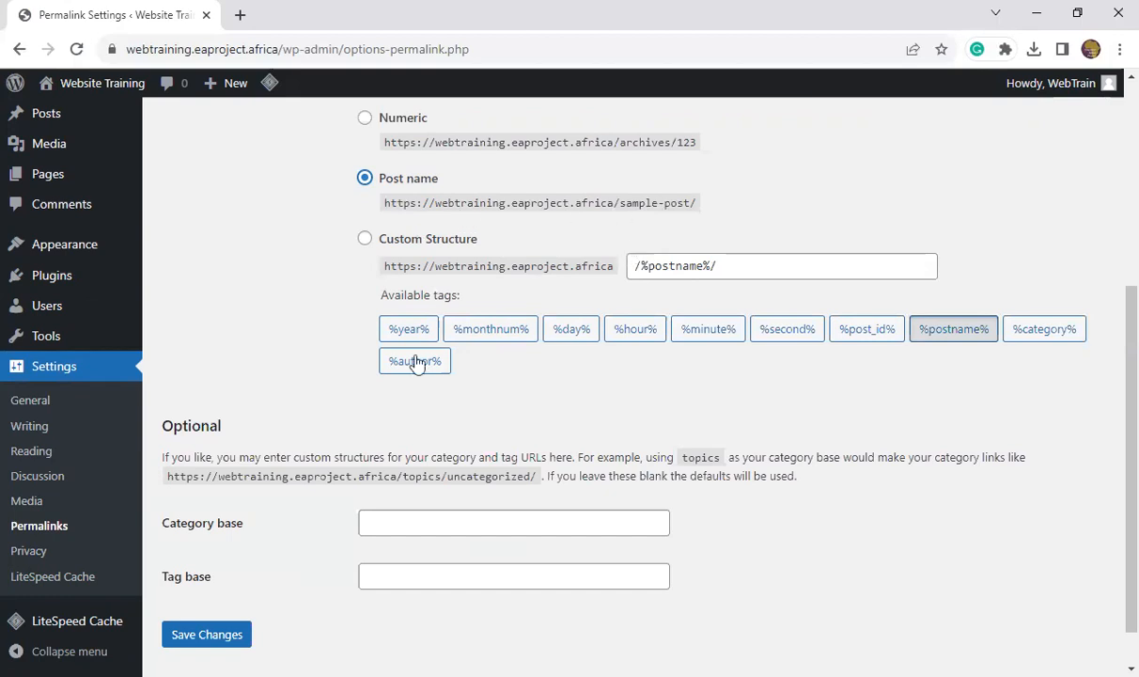
{"action": "scroll", "coordinate": [315, 501], "scroll_direction": "down", "scroll_amount": 1}
{"action": "left_click", "coordinate": [194, 593]}
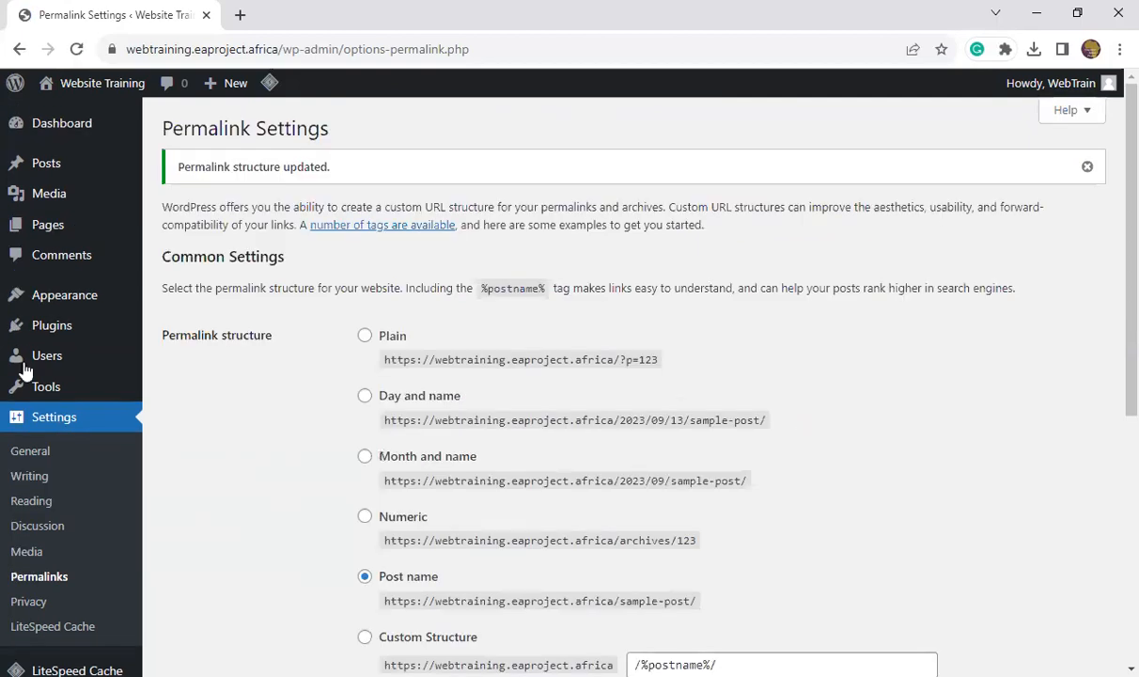
- Add the Astra theme from the popular themes, installing and activating it on the site
{"action": "mouse_move", "coordinate": [68, 299]}
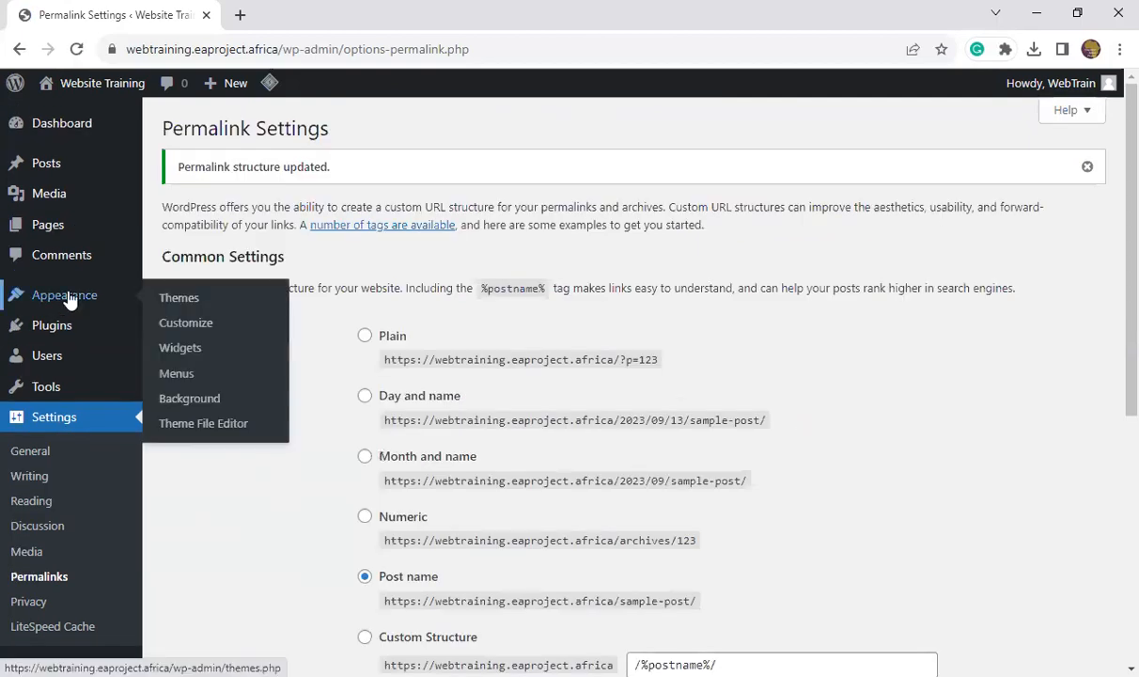
{"action": "left_click", "coordinate": [178, 298]}
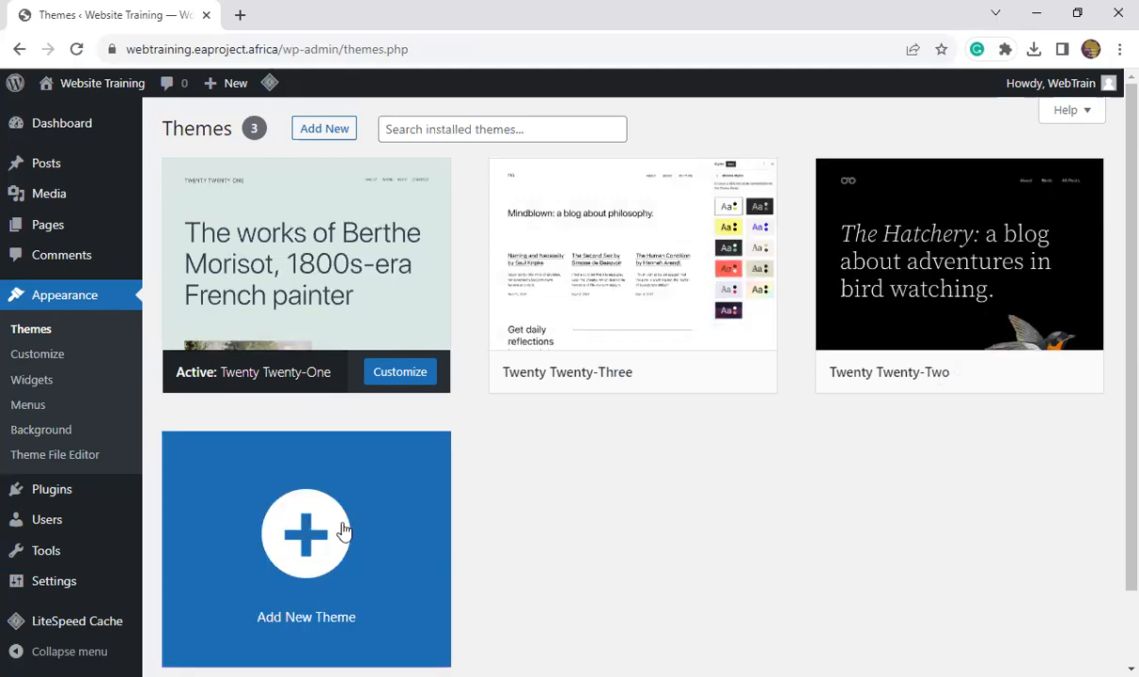
{"action": "left_click", "coordinate": [302, 542]}
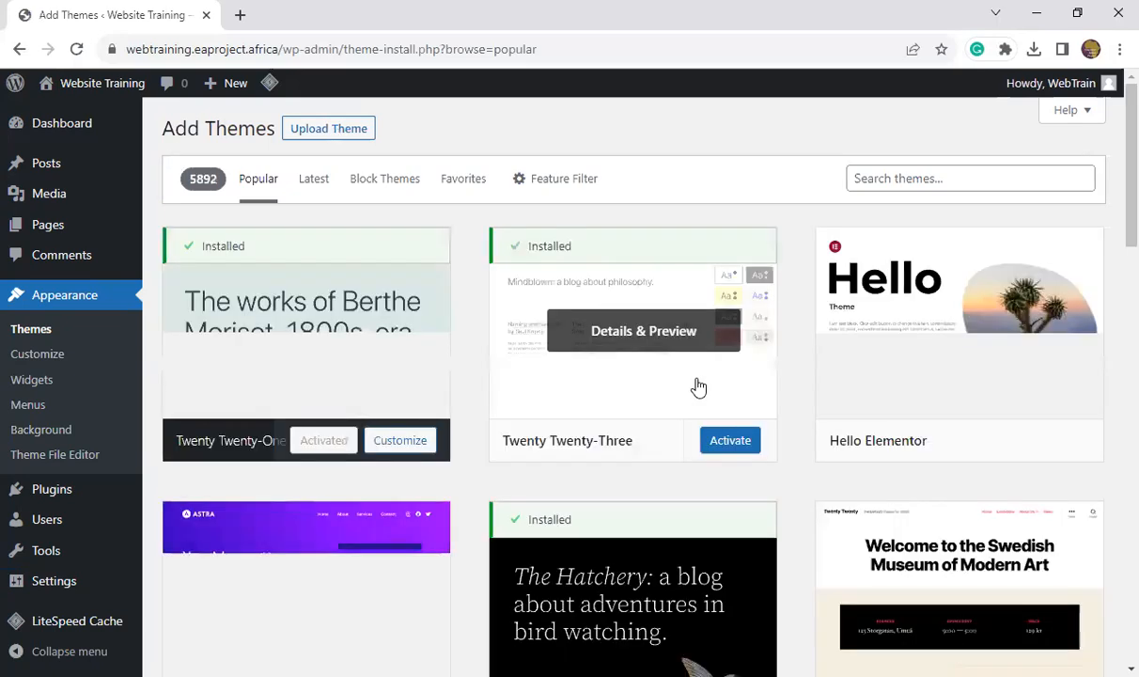
{"action": "scroll", "coordinate": [693, 395], "scroll_direction": "down", "scroll_amount": 1}
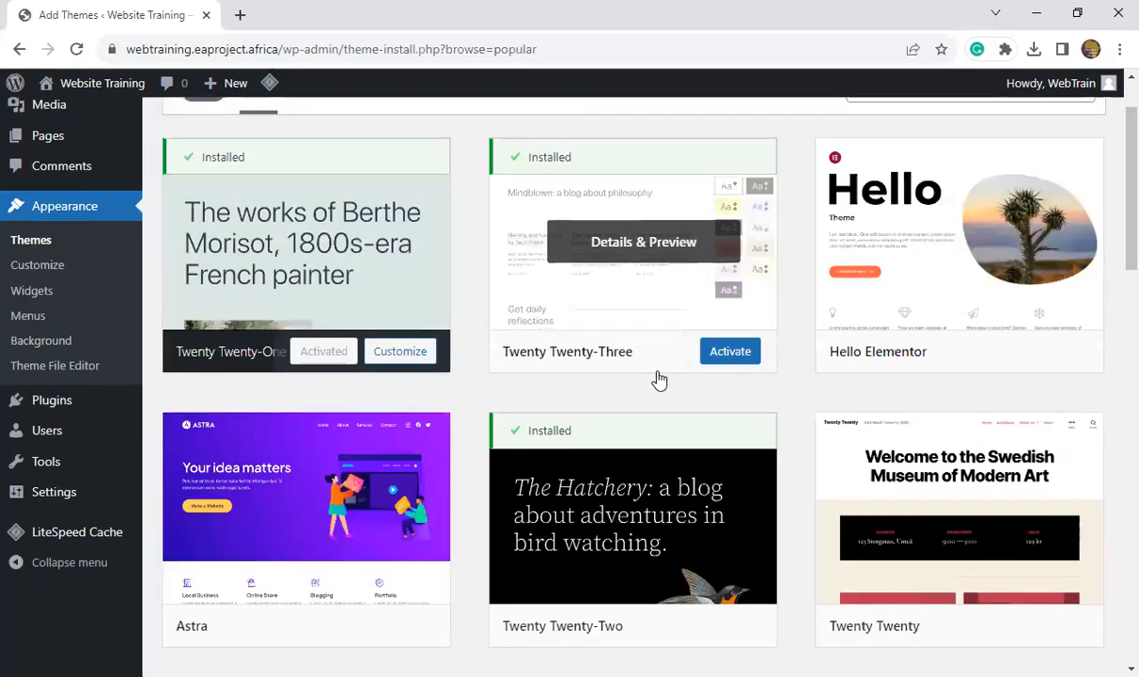
{"action": "scroll", "coordinate": [425, 452], "scroll_direction": "down", "scroll_amount": 1}
{"action": "scroll", "coordinate": [343, 458], "scroll_direction": "down", "scroll_amount": 2}
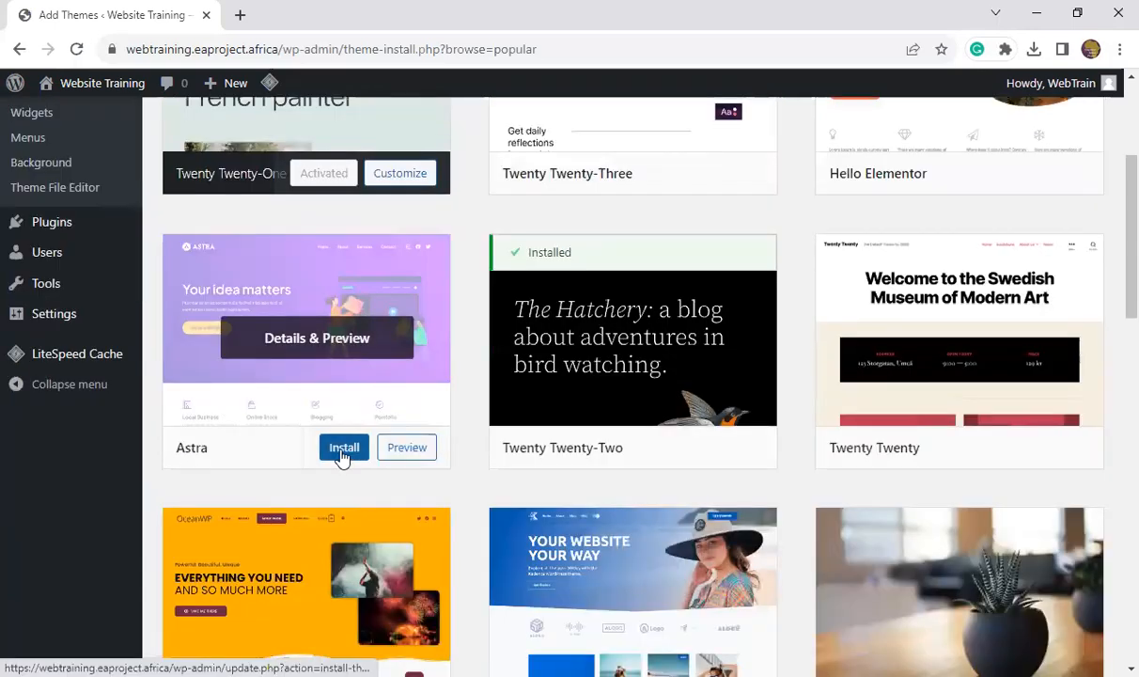
{"action": "left_click", "coordinate": [343, 451]}
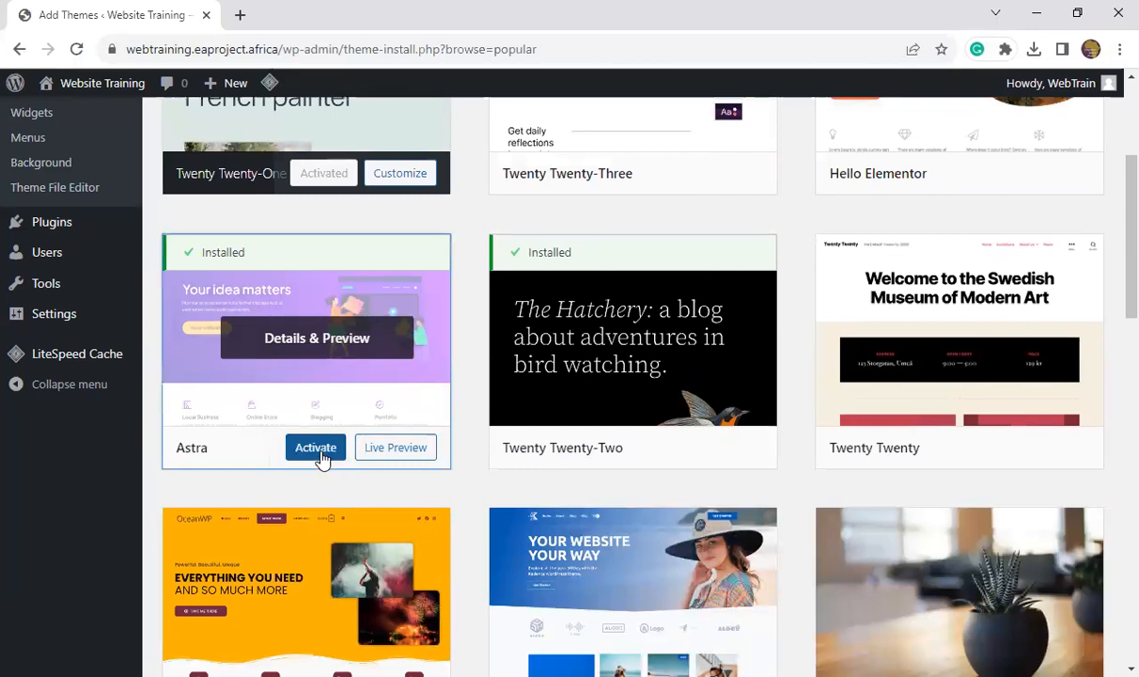
{"action": "left_click", "coordinate": [317, 449]}
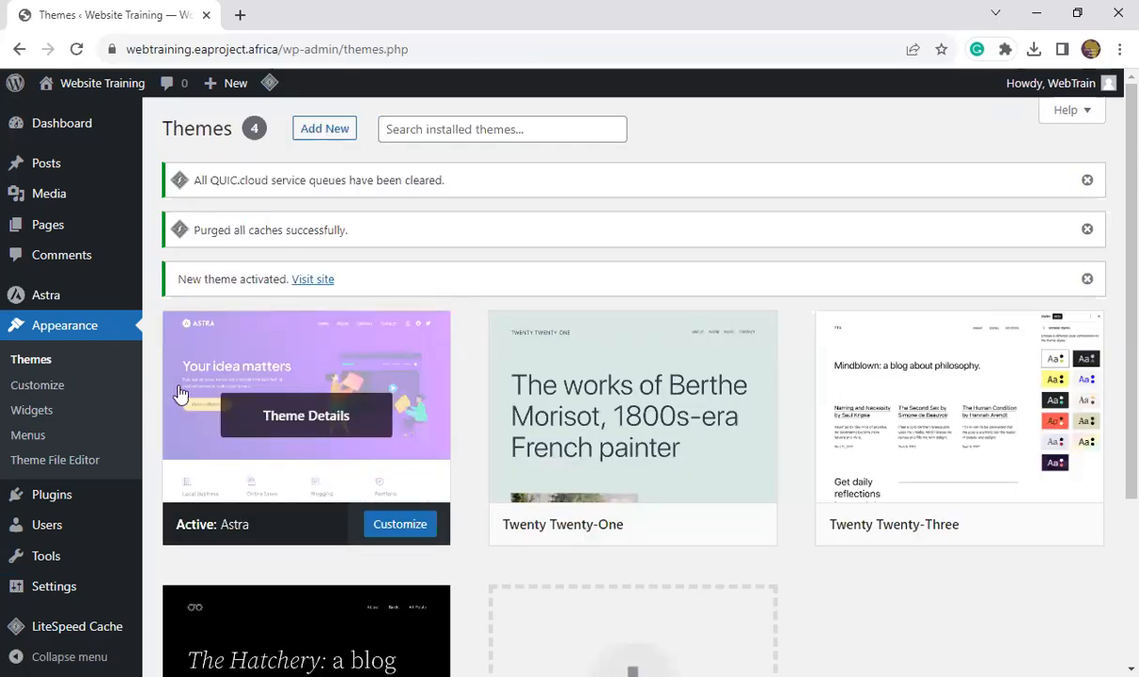
- Search the directory of new plugins for Elementor
{"action": "scroll", "coordinate": [102, 356], "scroll_direction": "down", "scroll_amount": 2}
{"action": "scroll", "coordinate": [94, 371], "scroll_direction": "down", "scroll_amount": 1}
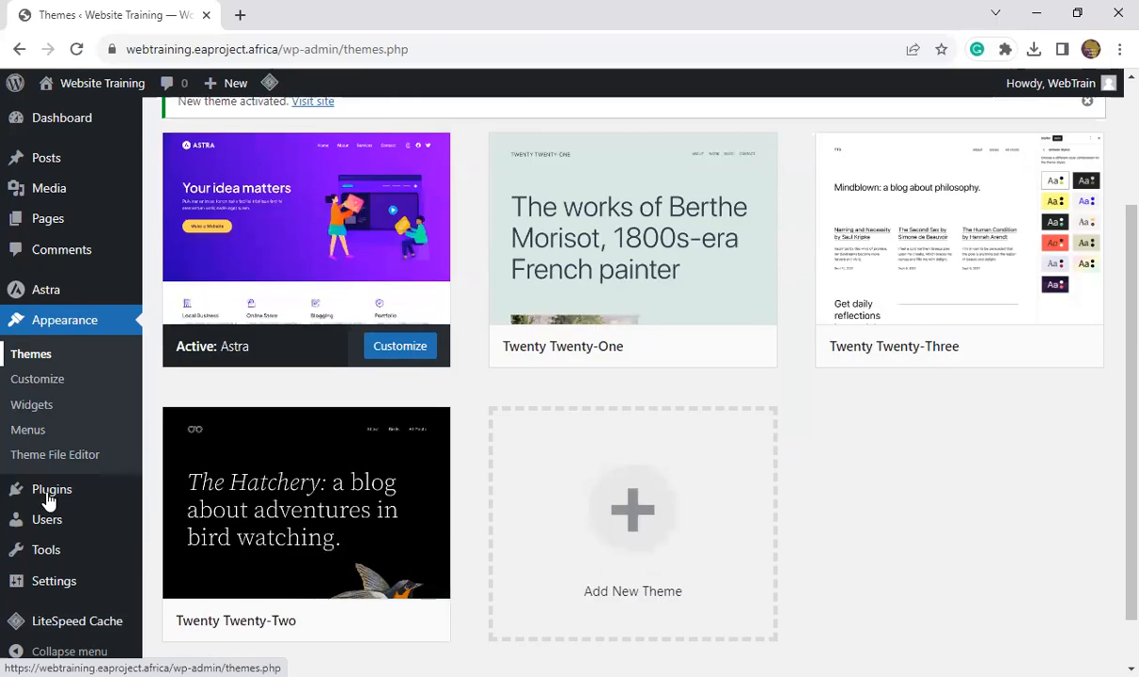
{"action": "mouse_move", "coordinate": [49, 498]}
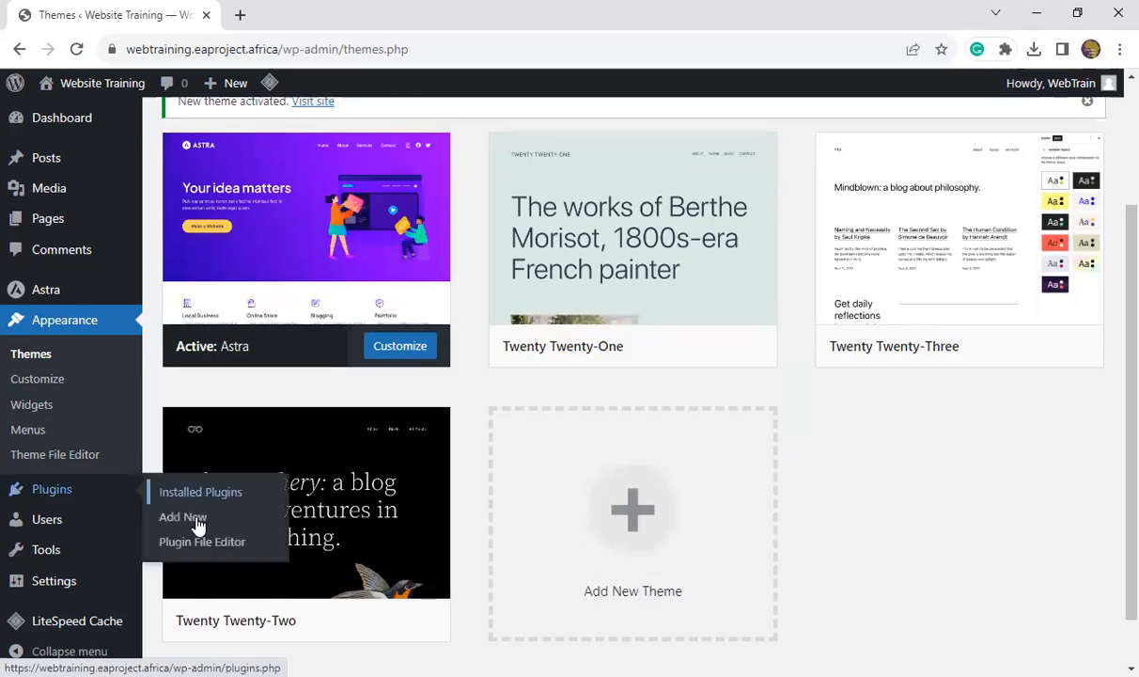
{"action": "left_click", "coordinate": [197, 519]}
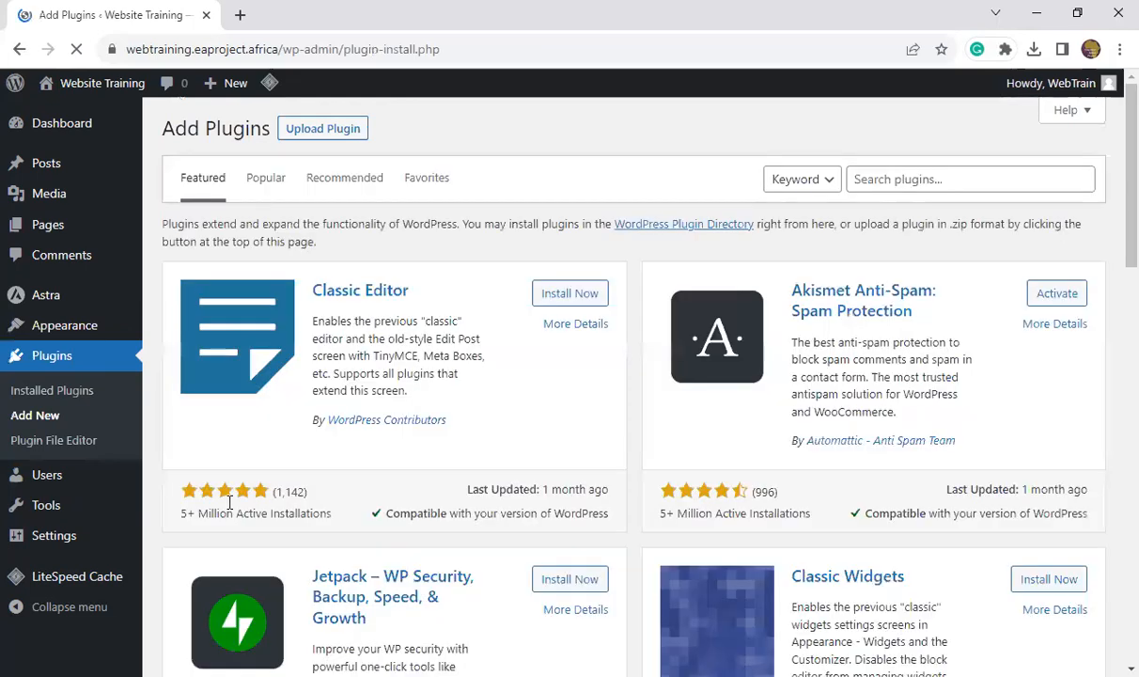
{"action": "left_click", "coordinate": [883, 179]}
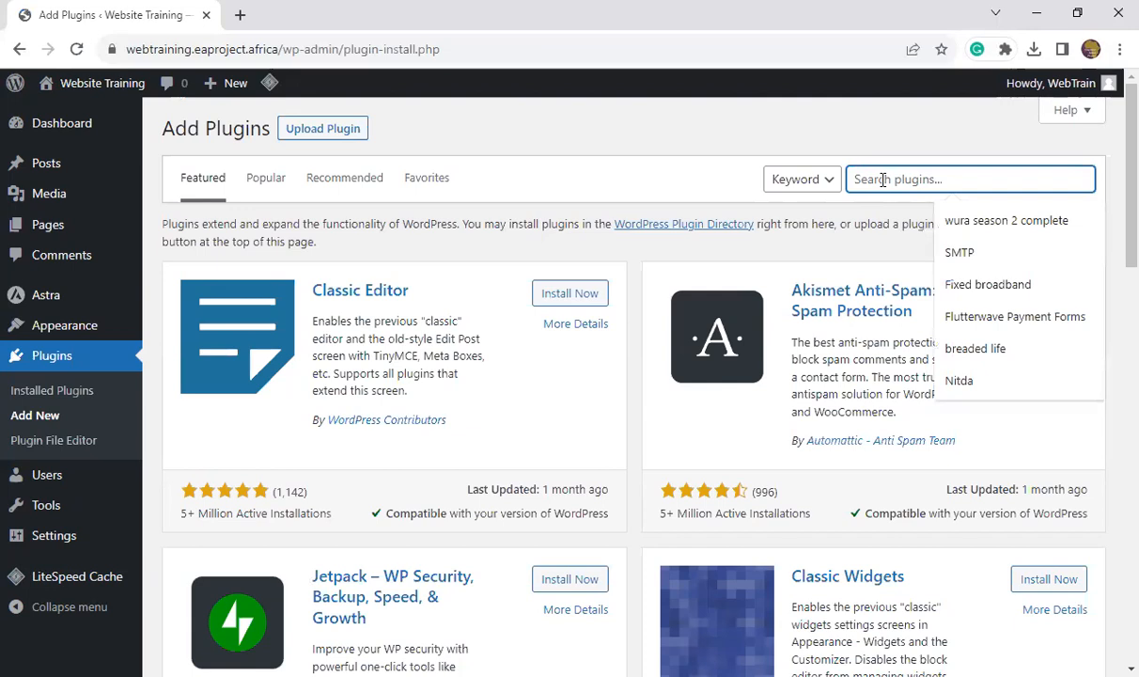
{"action": "type", "text": "Ele"}
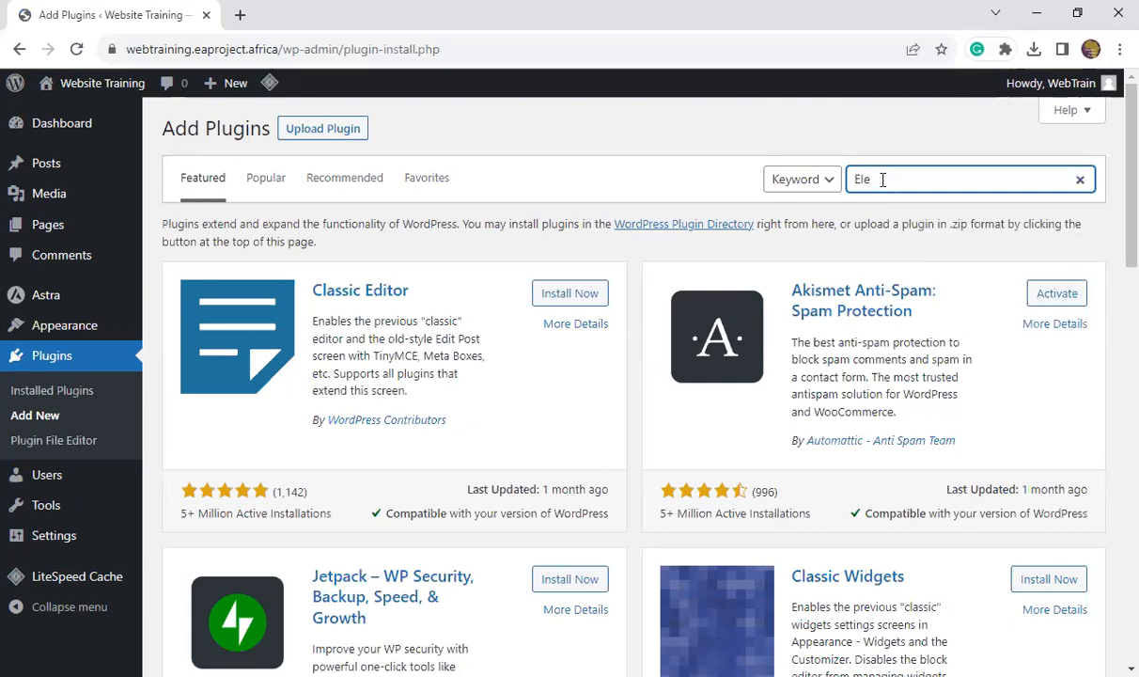
{"action": "type", "text": "me"}
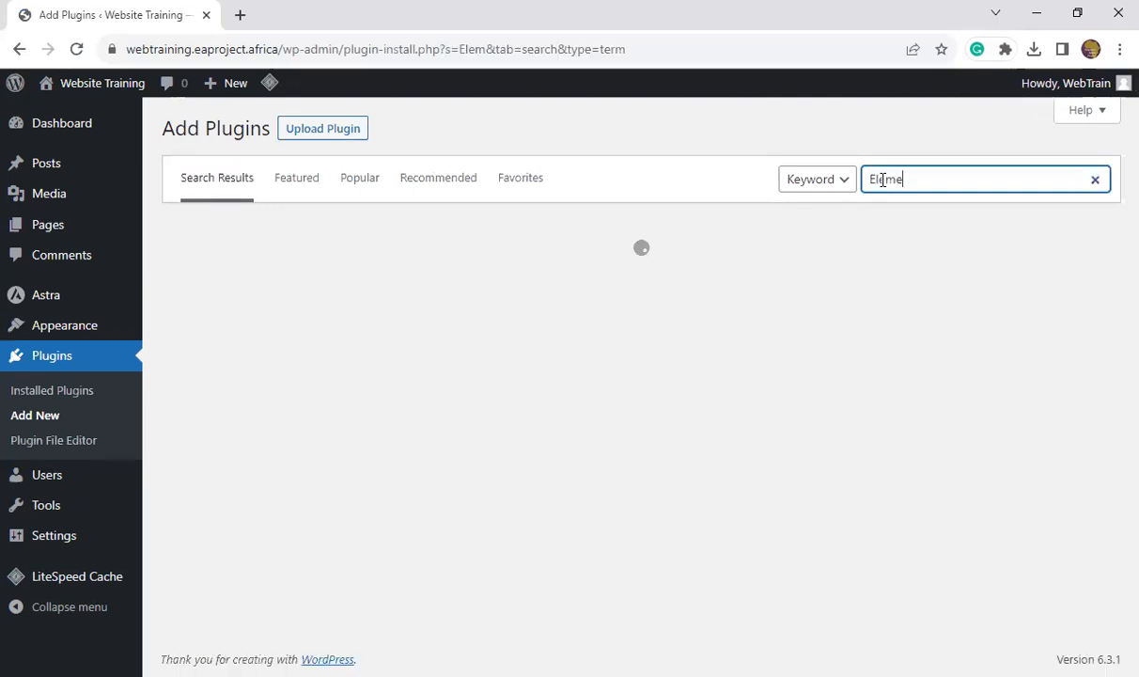
{"action": "type", "text": "ntor"}
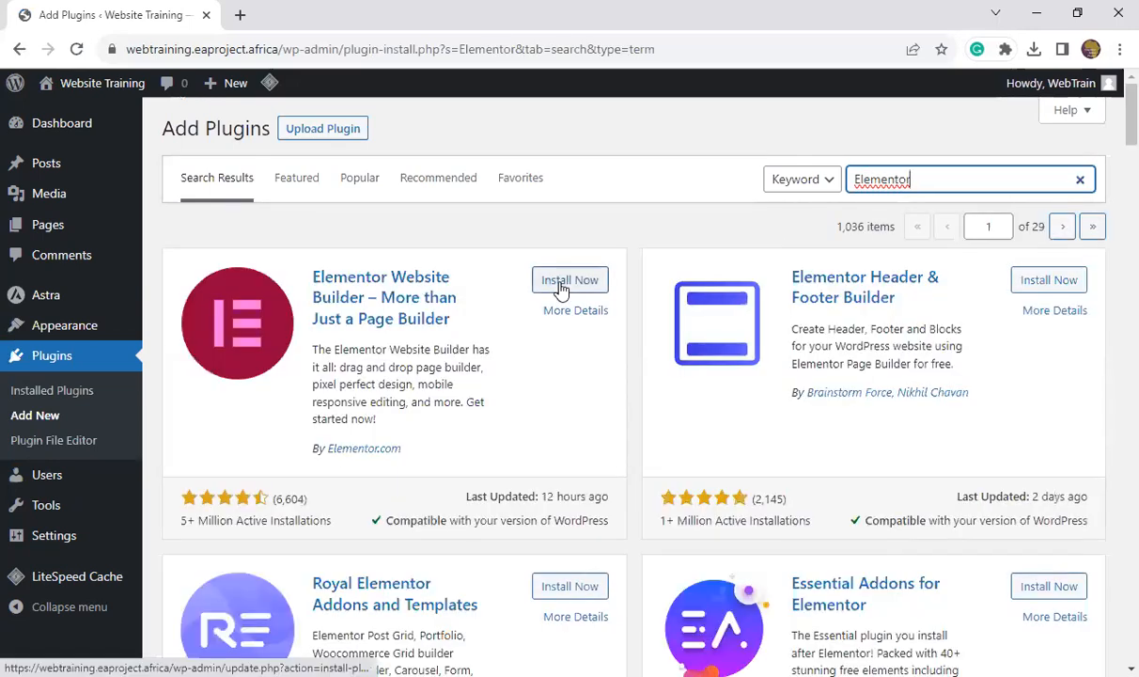
- Install and activate the Elementor Website Builder plugin
{"action": "left_click", "coordinate": [561, 289]}
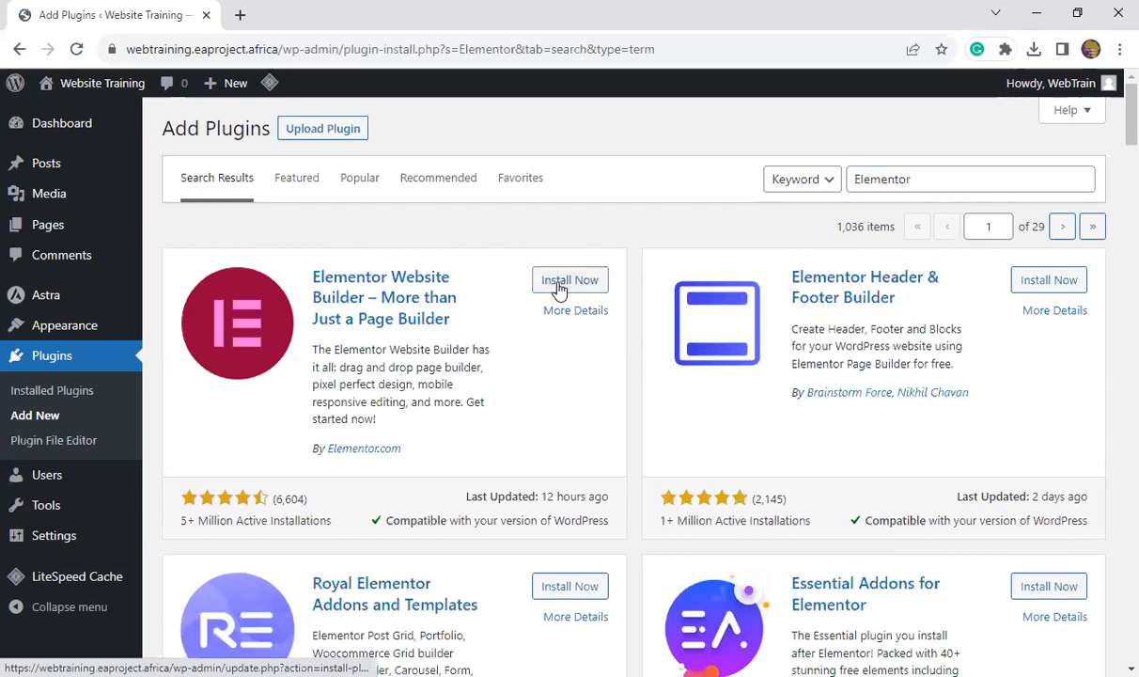
{"action": "left_click", "coordinate": [561, 282]}
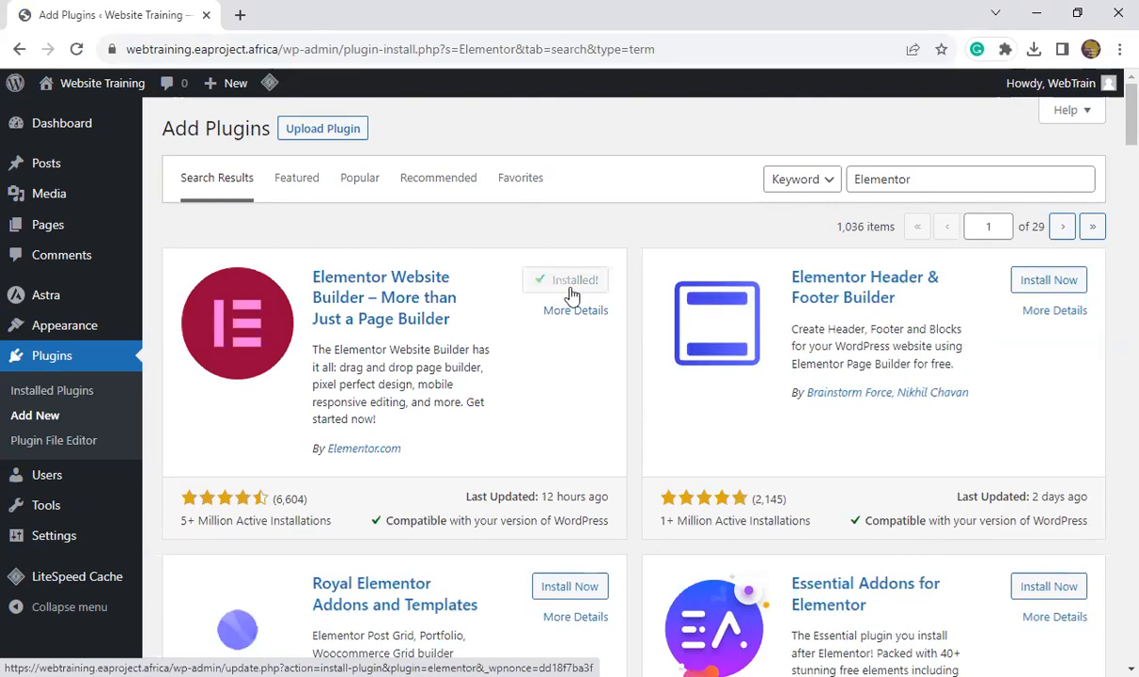
{"action": "left_click", "coordinate": [571, 294]}
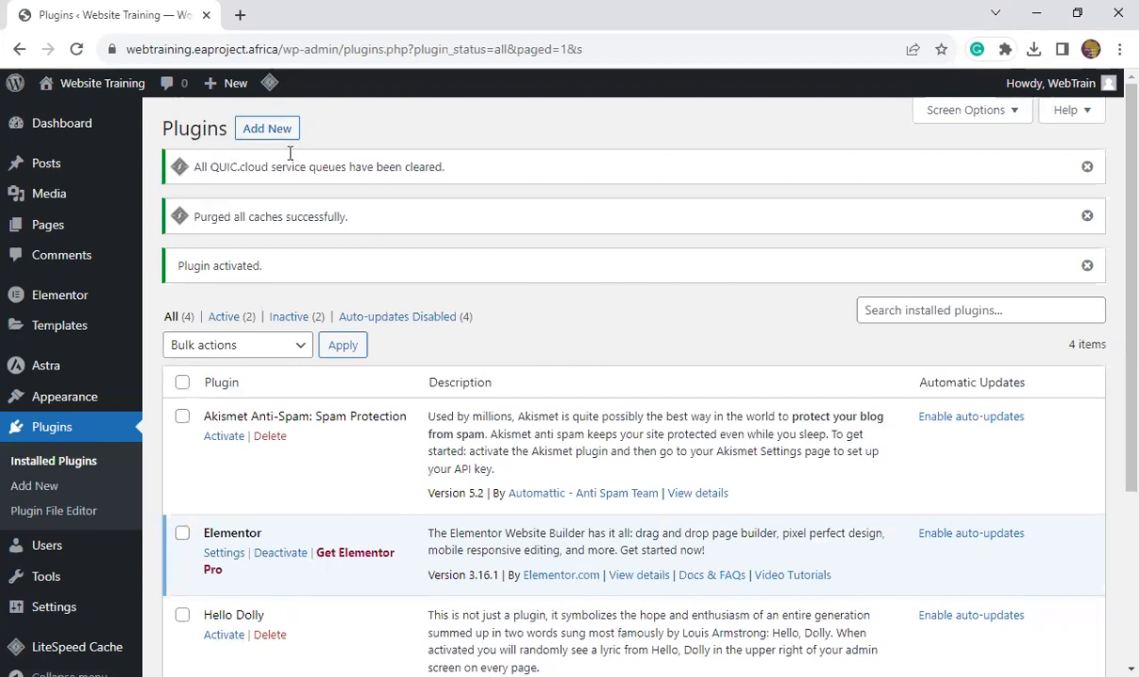
- Upload elementor-pro.zip from the Elementors folder on the Desktop as a new plugin, installing and activating it
{"action": "left_click", "coordinate": [266, 128]}
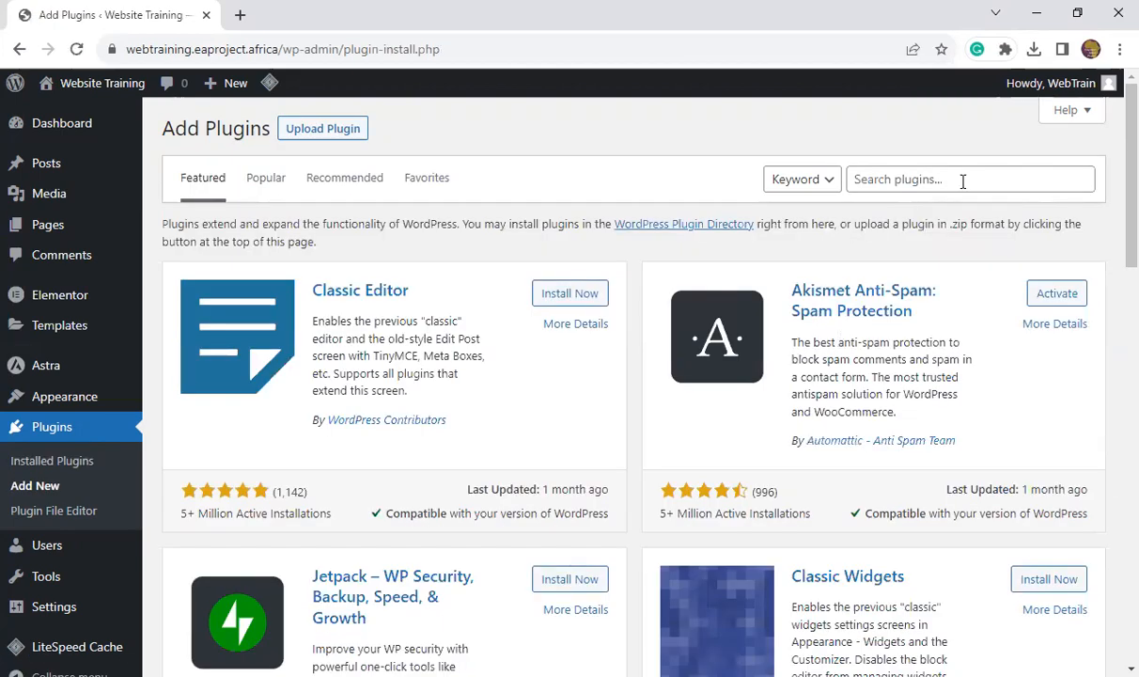
{"action": "left_click", "coordinate": [341, 132]}
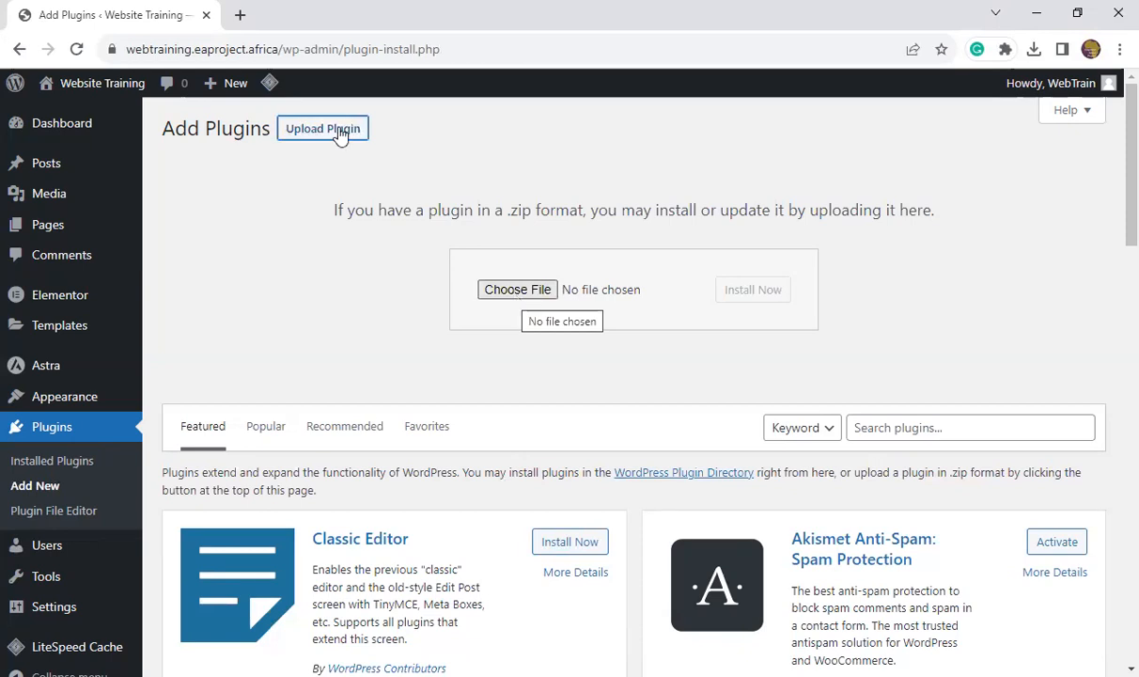
{"action": "left_click", "coordinate": [519, 289]}
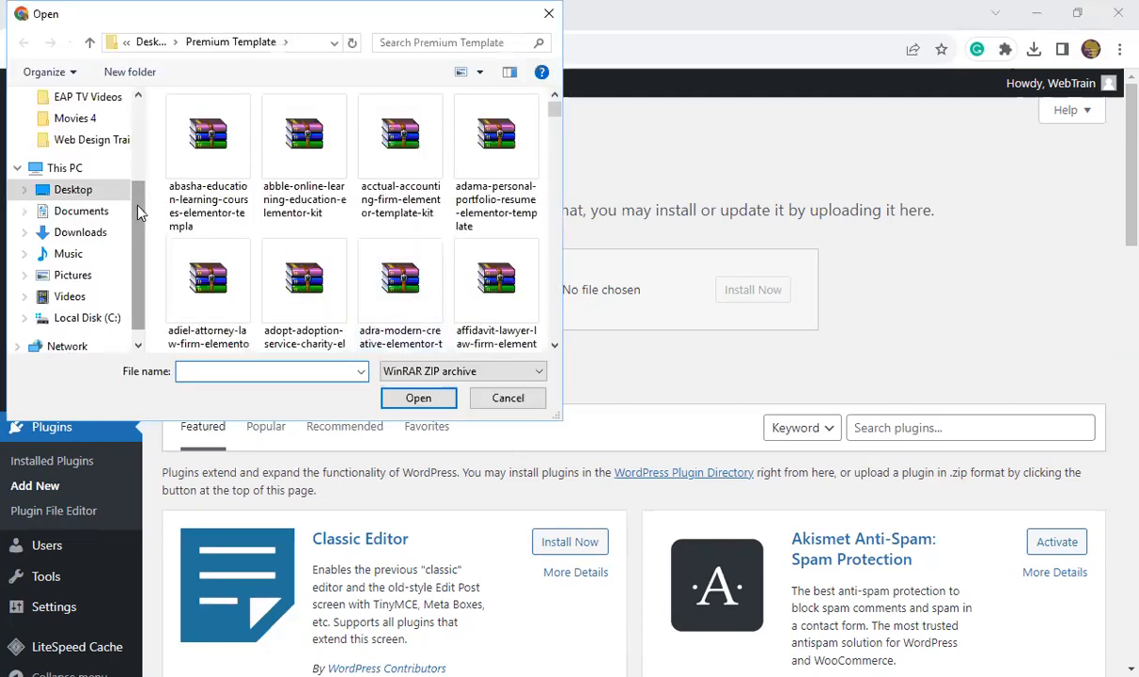
{"action": "left_click_drag", "start_coordinate": [138, 208], "coordinate": [140, 97]}
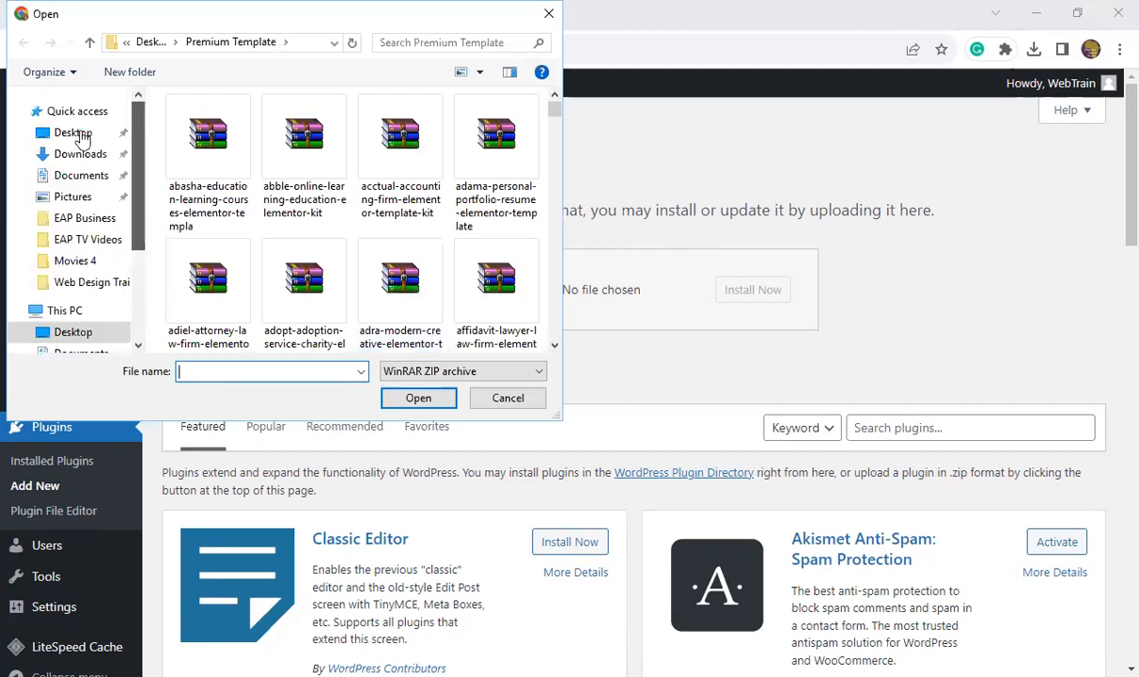
{"action": "left_click", "coordinate": [82, 137]}
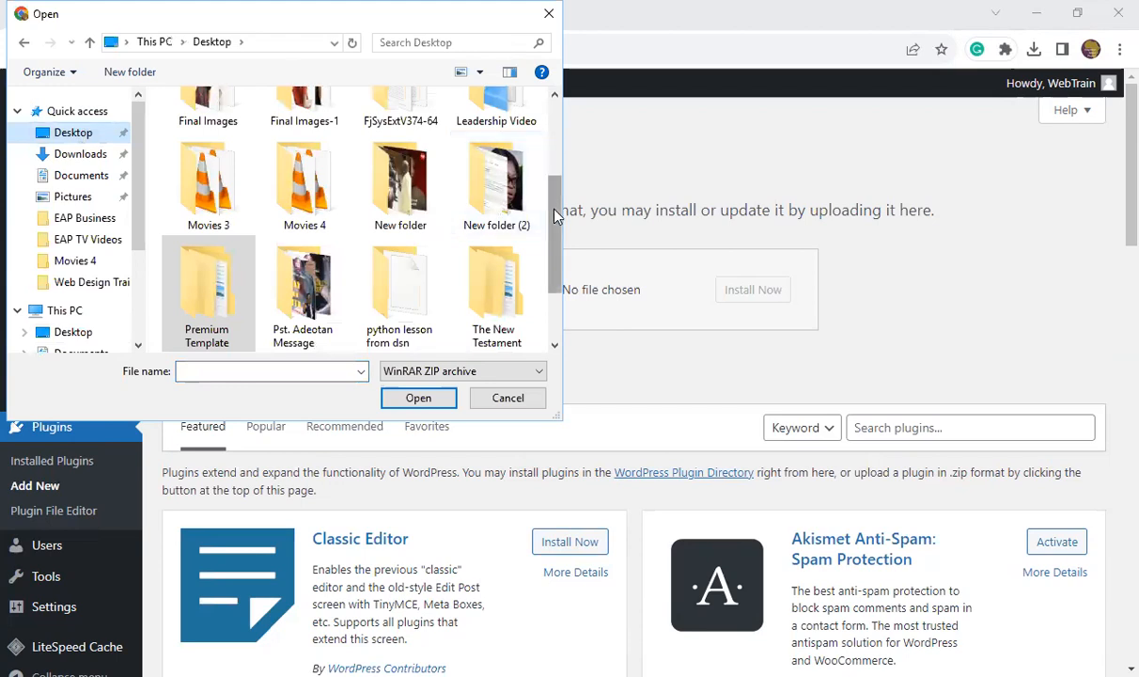
{"action": "left_click_drag", "start_coordinate": [555, 216], "coordinate": [554, 146]}
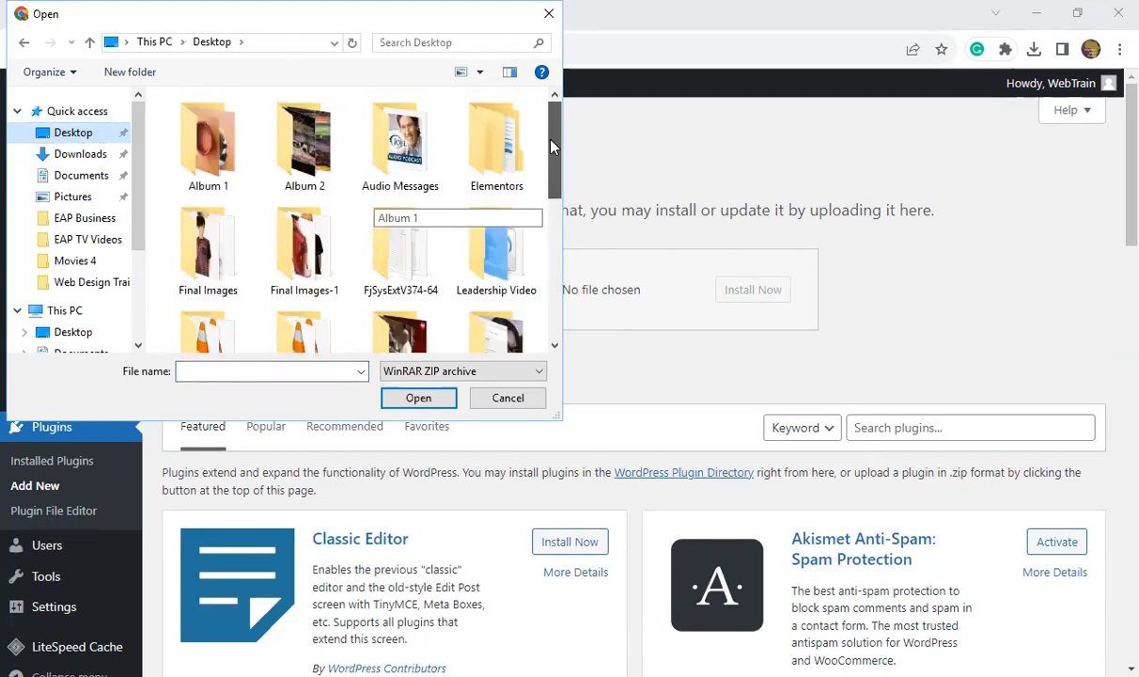
{"action": "double_click", "coordinate": [458, 163]}
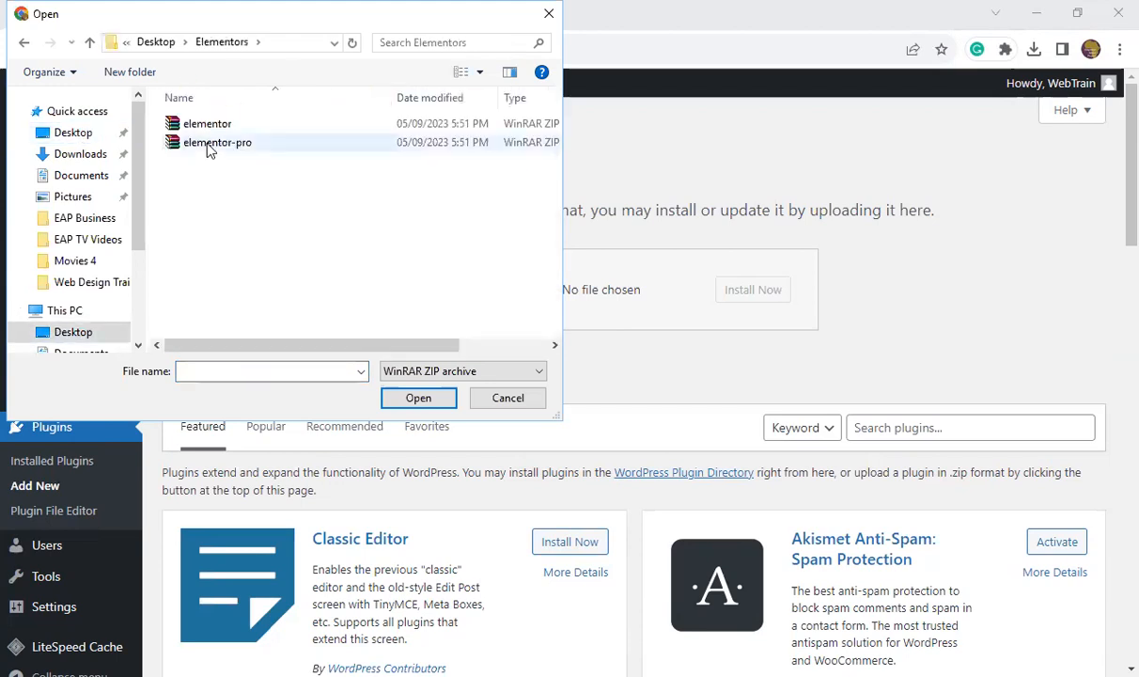
{"action": "left_click", "coordinate": [211, 144]}
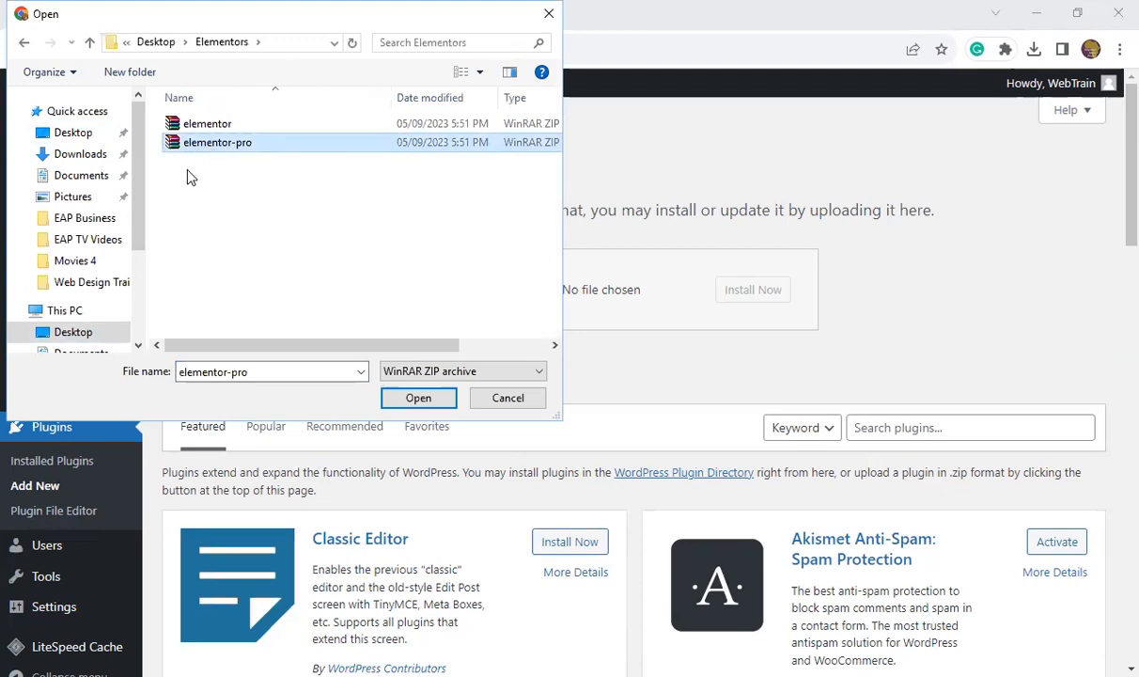
{"action": "left_click", "coordinate": [405, 401]}
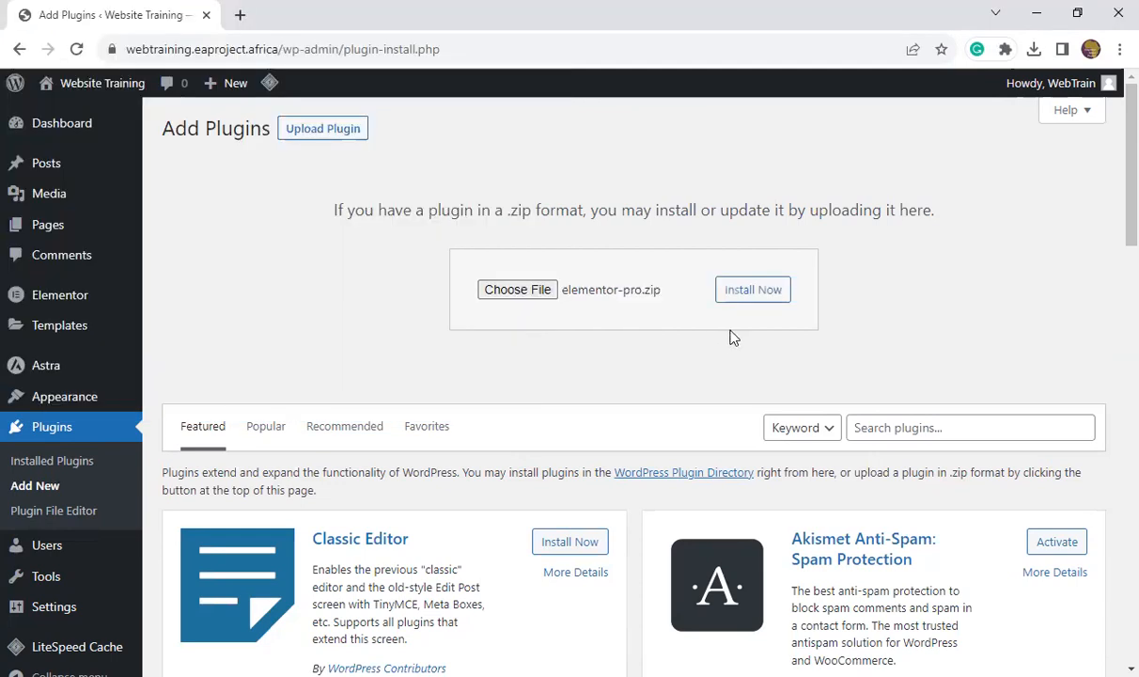
{"action": "left_click", "coordinate": [762, 299]}
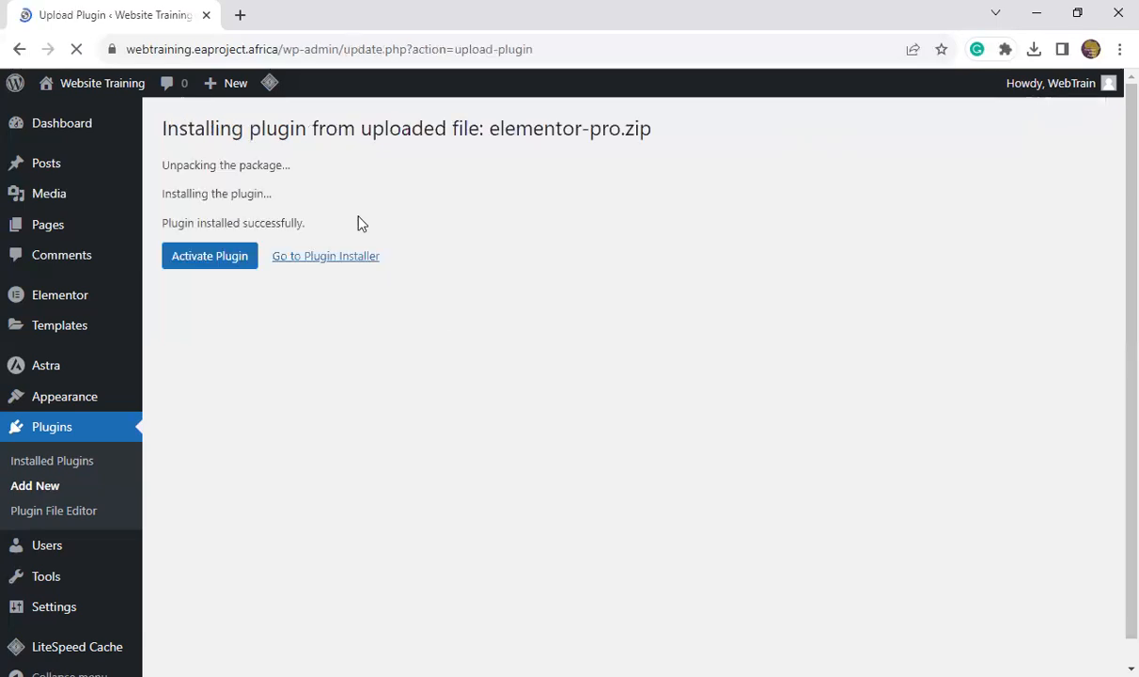
{"action": "left_click", "coordinate": [214, 266]}
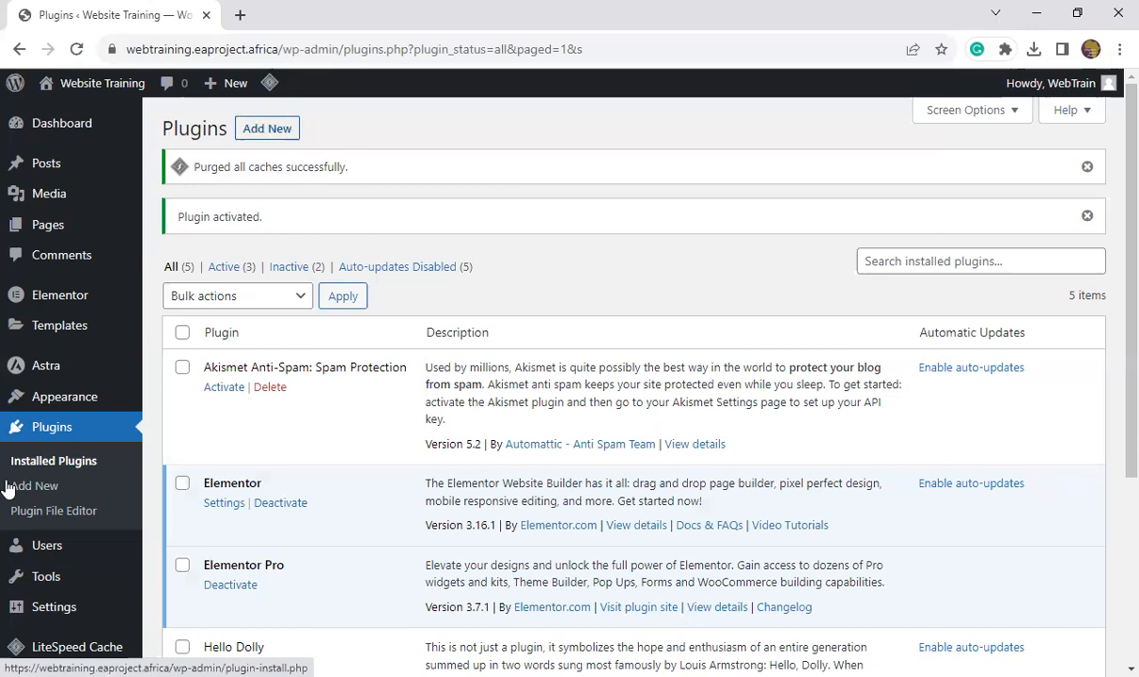
- Search the directory of new plugins for Envato, and install and activate Envato Elements – Photos & Elementor Templates
{"action": "left_click", "coordinate": [265, 129]}
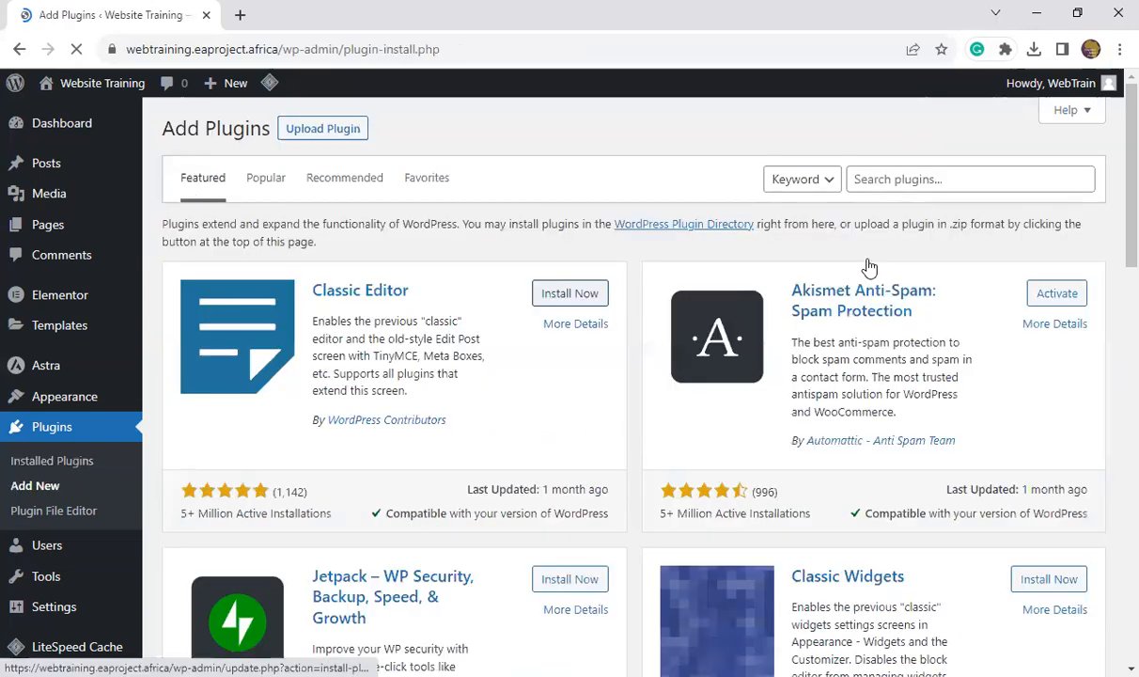
{"action": "left_click", "coordinate": [919, 179]}
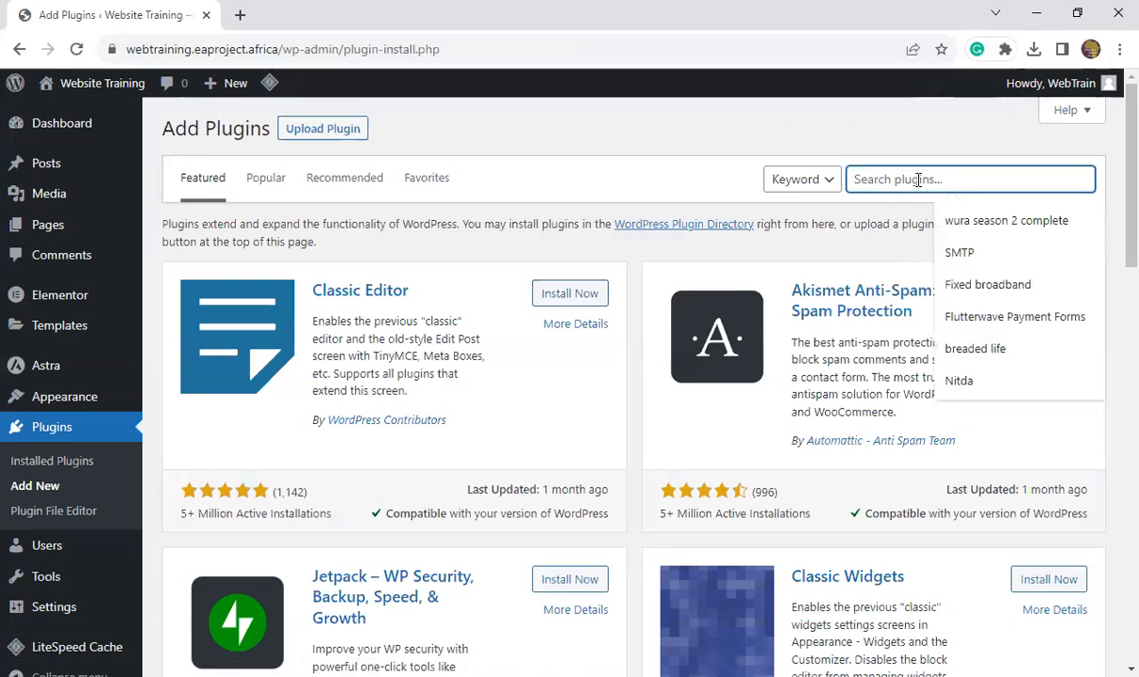
{"action": "type", "text": "E"}
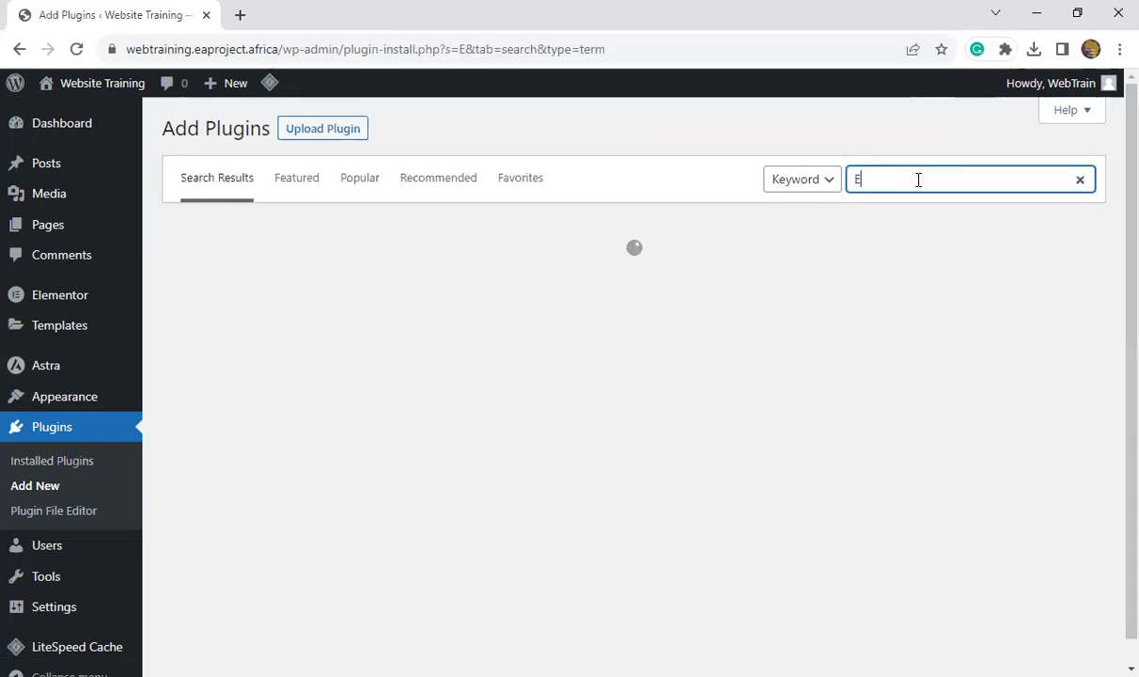
{"action": "type", "text": "n"}
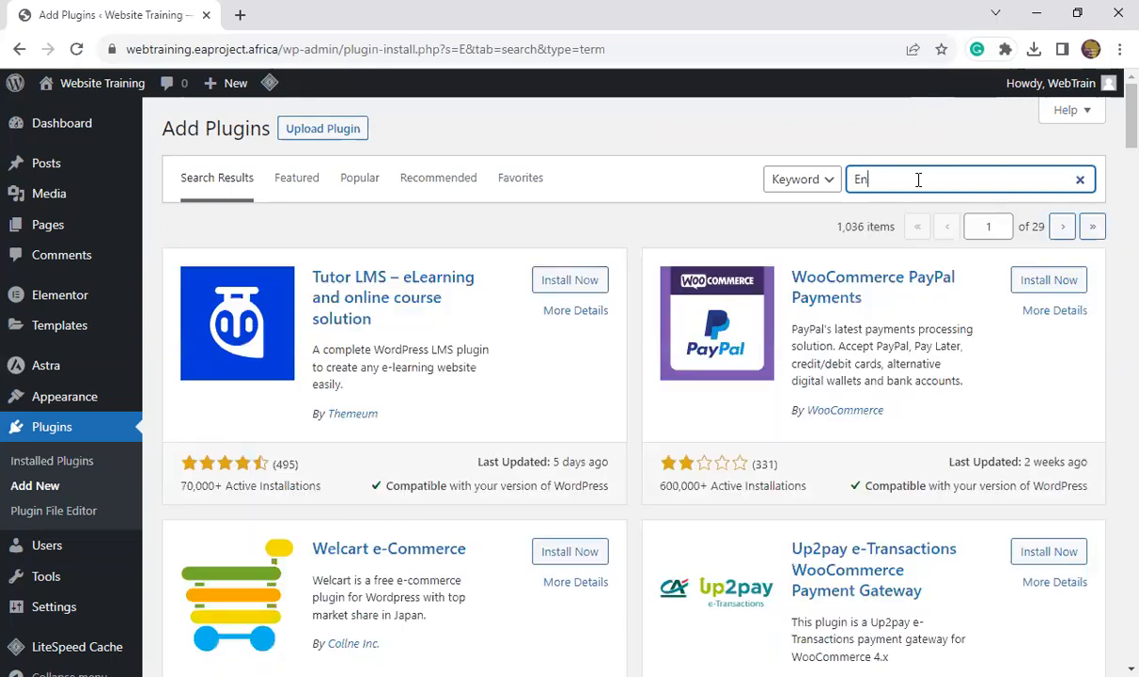
{"action": "type", "text": "va"}
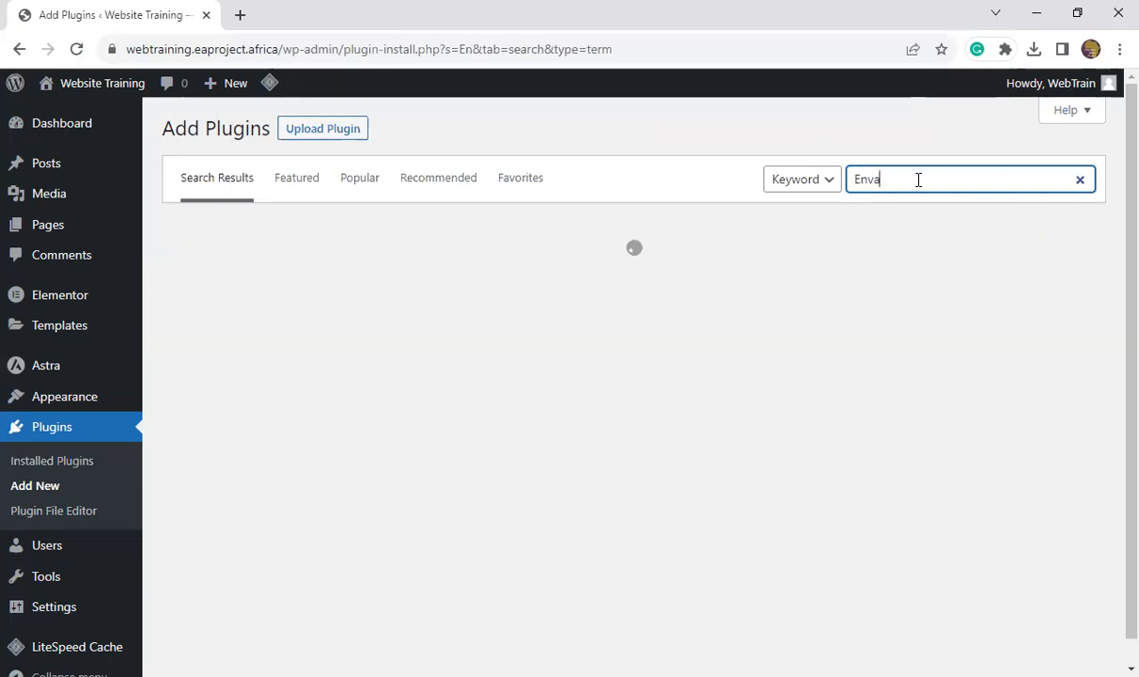
{"action": "type", "text": "to"}
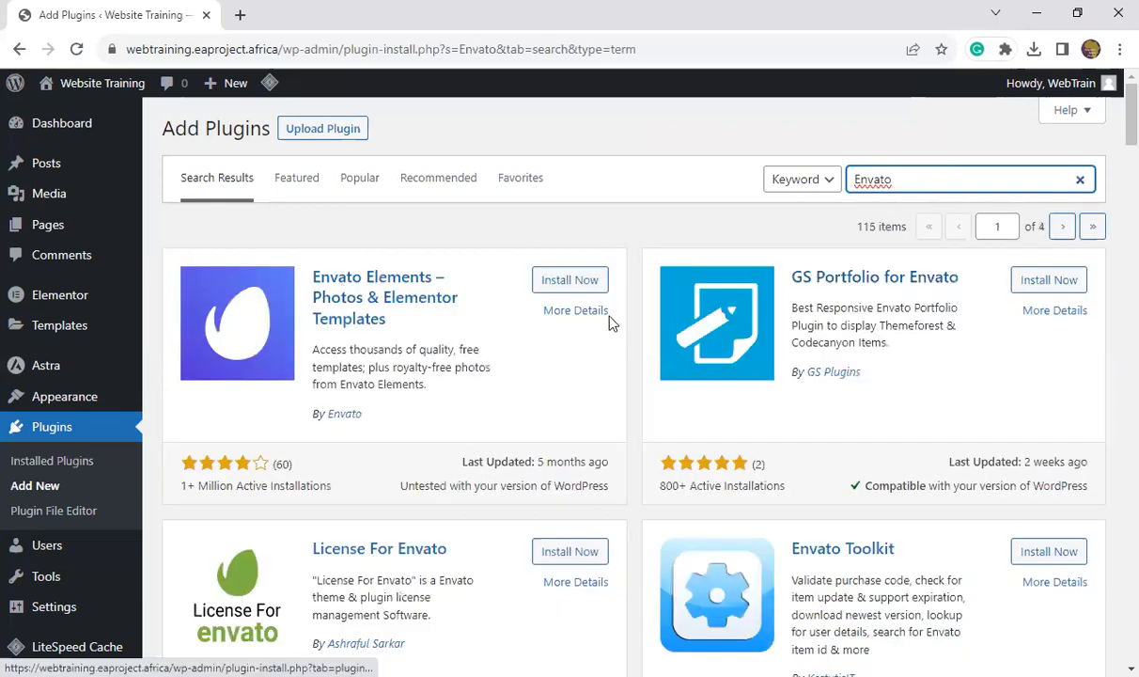
{"action": "left_click", "coordinate": [590, 285]}
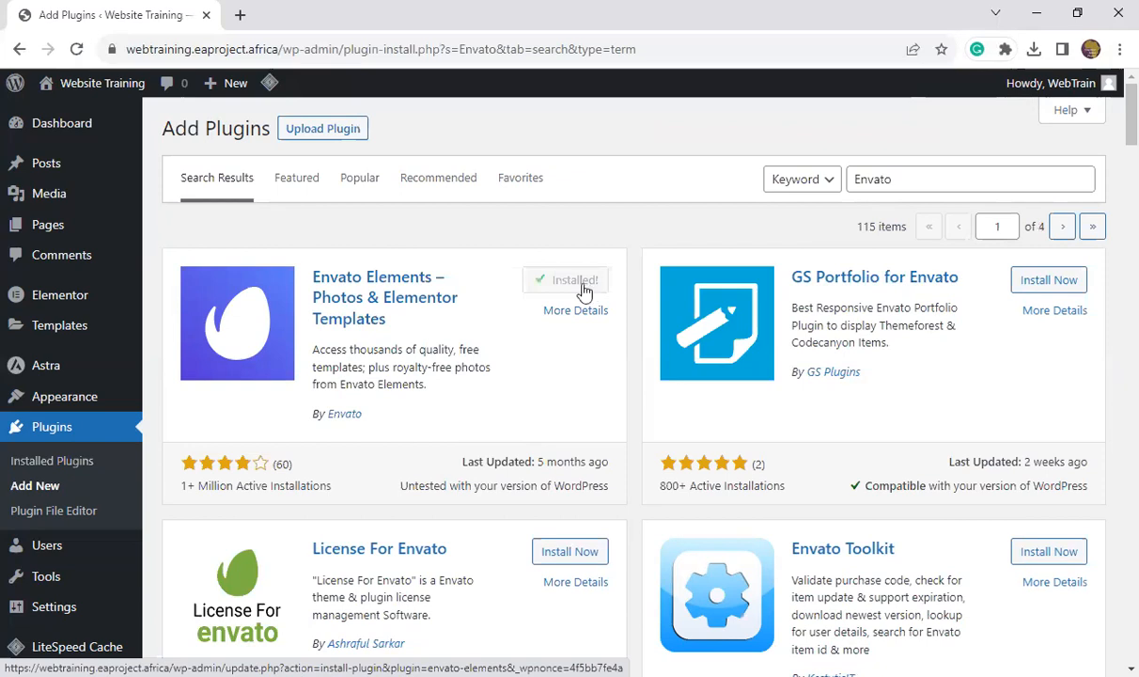
{"action": "left_click", "coordinate": [583, 286]}
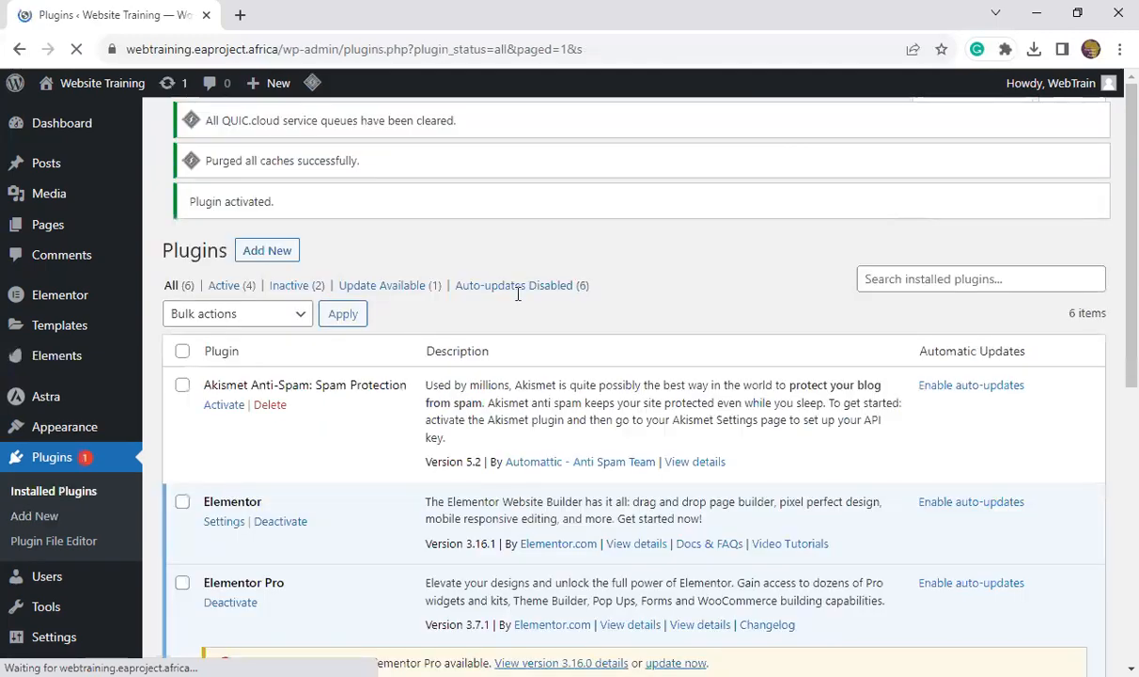
- Start a template kit ZIP upload in the installed kits of Envato Elements and browse to the Desktop's Premium Template folder
{"action": "scroll", "coordinate": [33, 306], "scroll_direction": "down", "scroll_amount": 3}
{"action": "mouse_move", "coordinate": [32, 305]}
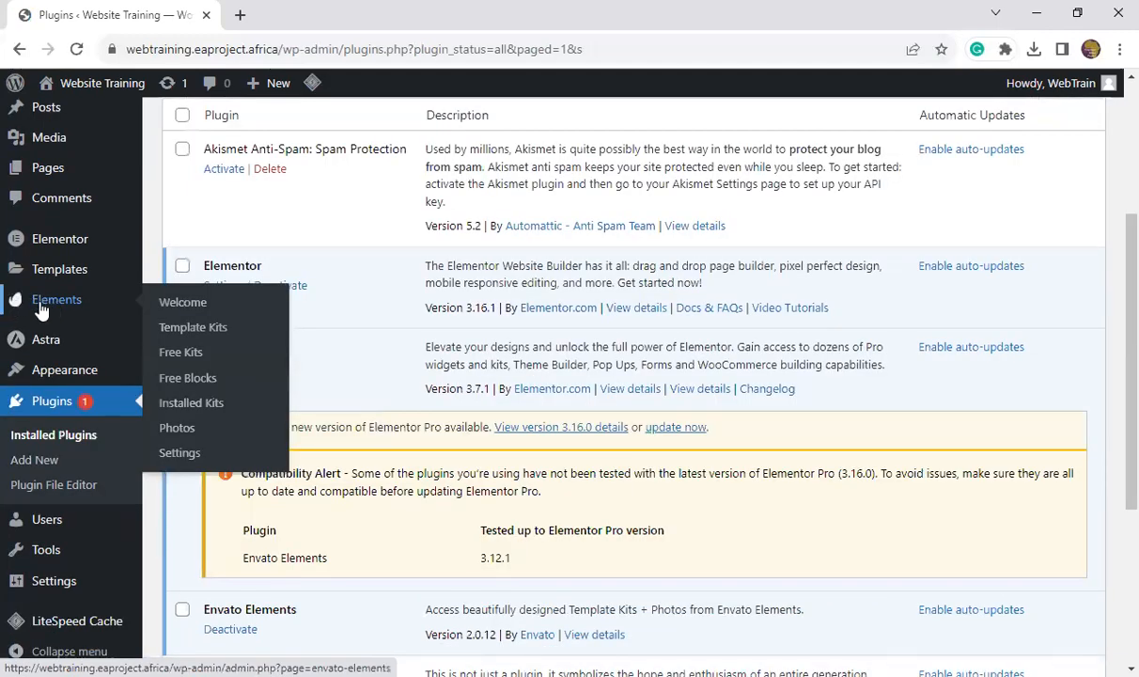
{"action": "left_click", "coordinate": [202, 410]}
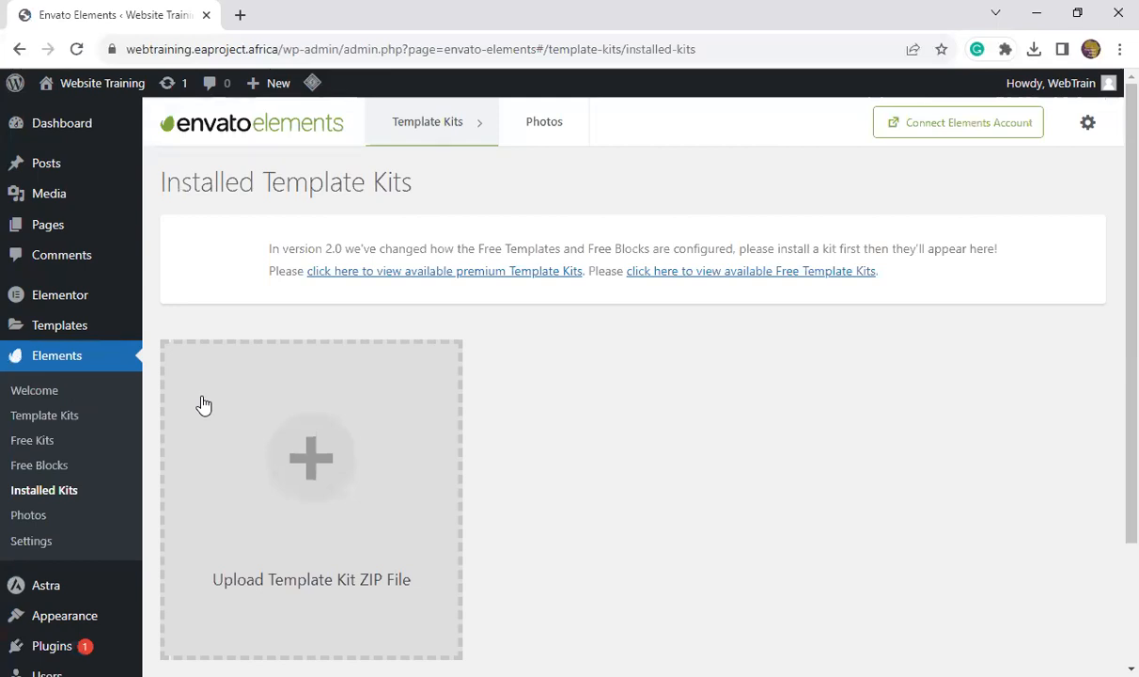
{"action": "left_click", "coordinate": [312, 472]}
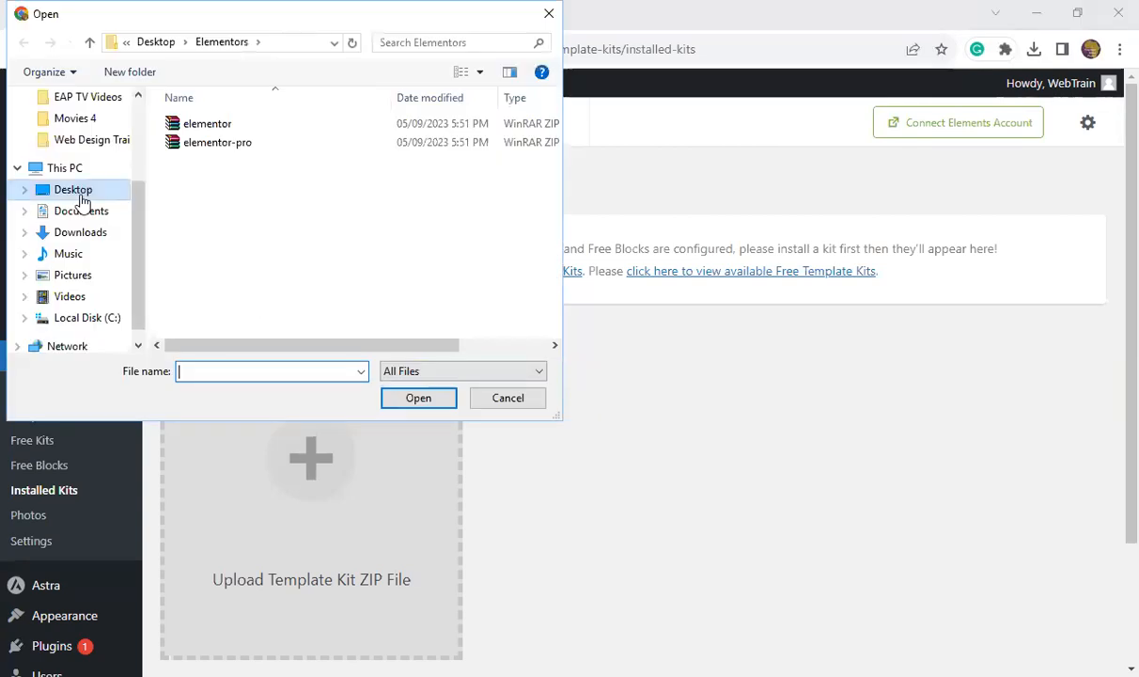
{"action": "left_click", "coordinate": [82, 197]}
{"action": "scroll", "coordinate": [569, 280], "scroll_direction": "down", "scroll_amount": 2}
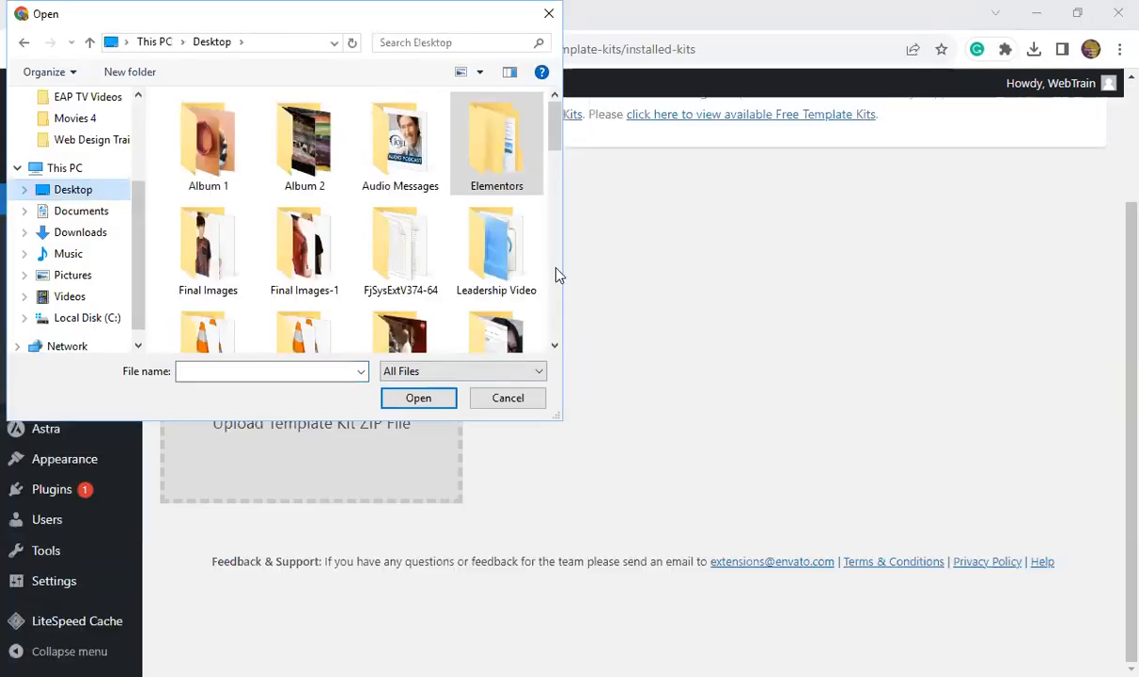
{"action": "scroll", "coordinate": [554, 186], "scroll_direction": "down", "scroll_amount": 3}
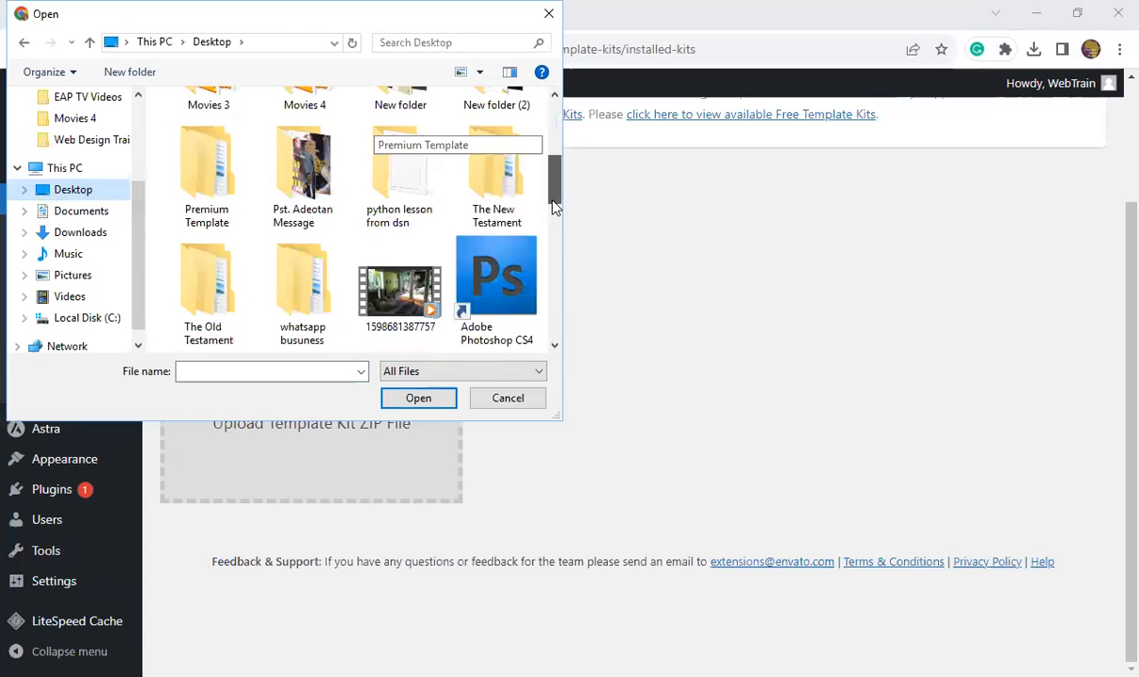
{"action": "scroll", "coordinate": [205, 153], "scroll_direction": "down", "scroll_amount": 1}
{"action": "double_click", "coordinate": [205, 152]}
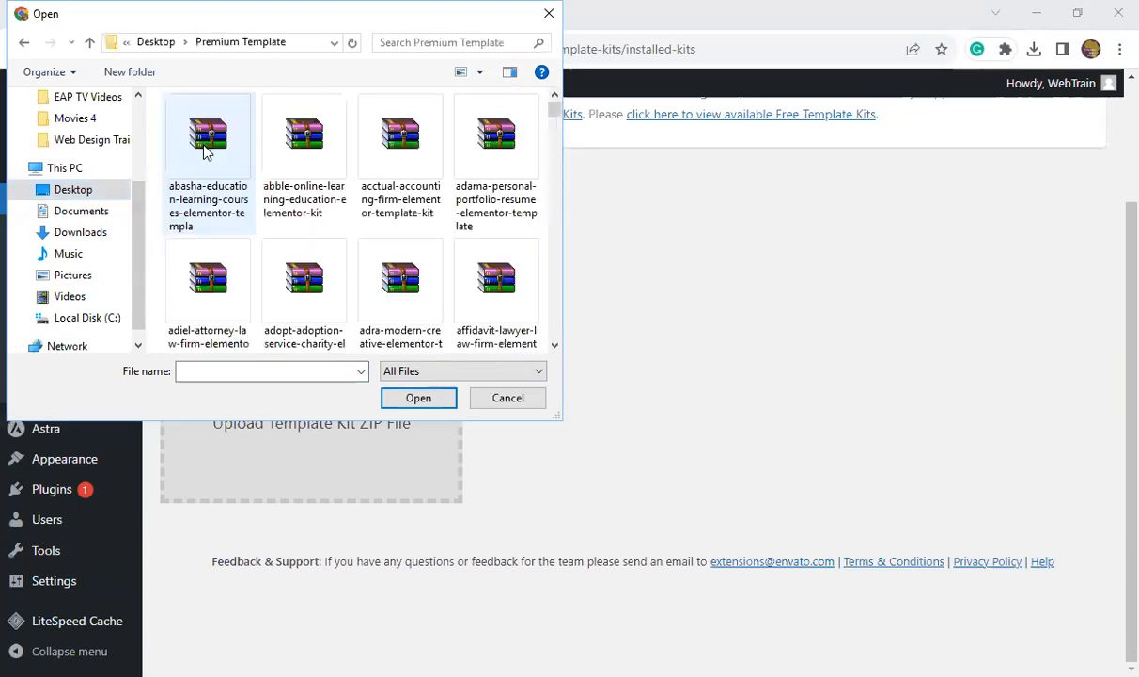
- Search the Premium Template folder for "ec" and upload the eternal-ecommerce-elementor-template-kit file
{"action": "left_click", "coordinate": [555, 347]}
{"action": "left_click", "coordinate": [554, 347]}
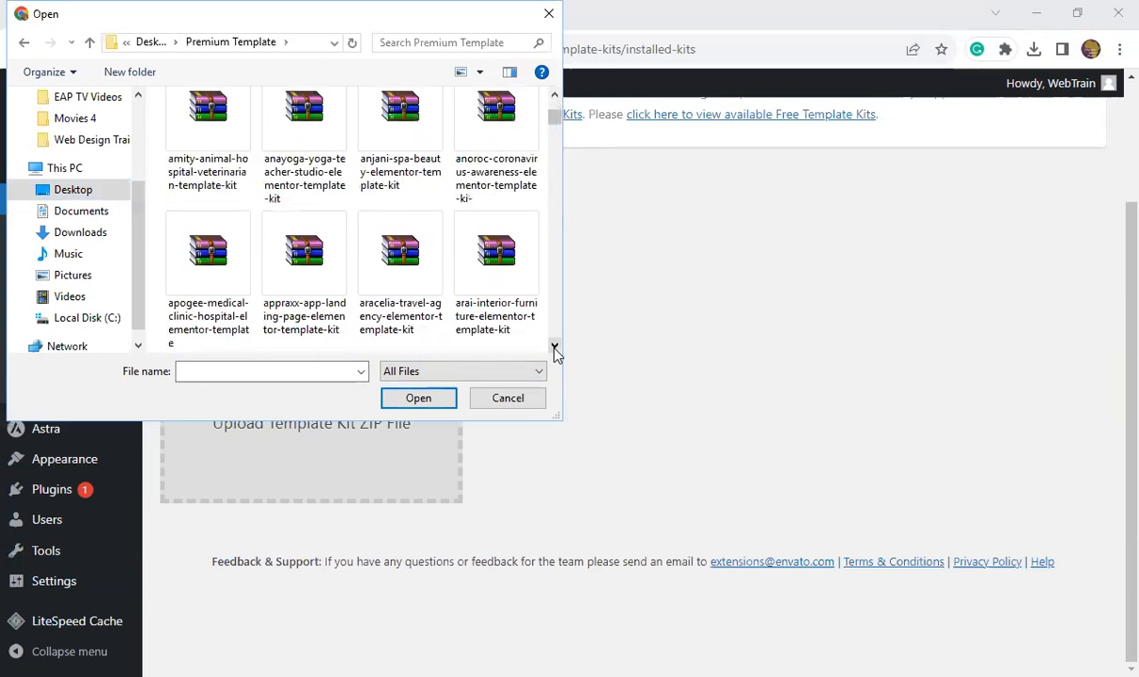
{"action": "left_click", "coordinate": [555, 347]}
{"action": "left_click", "coordinate": [555, 346]}
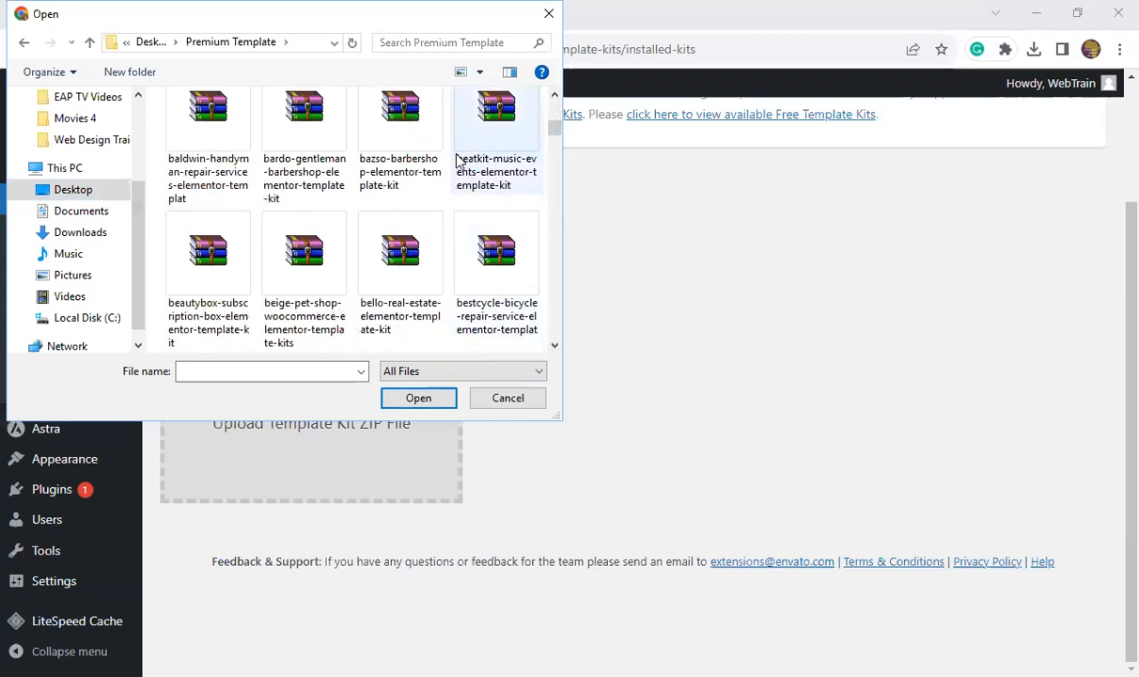
{"action": "left_click", "coordinate": [428, 41]}
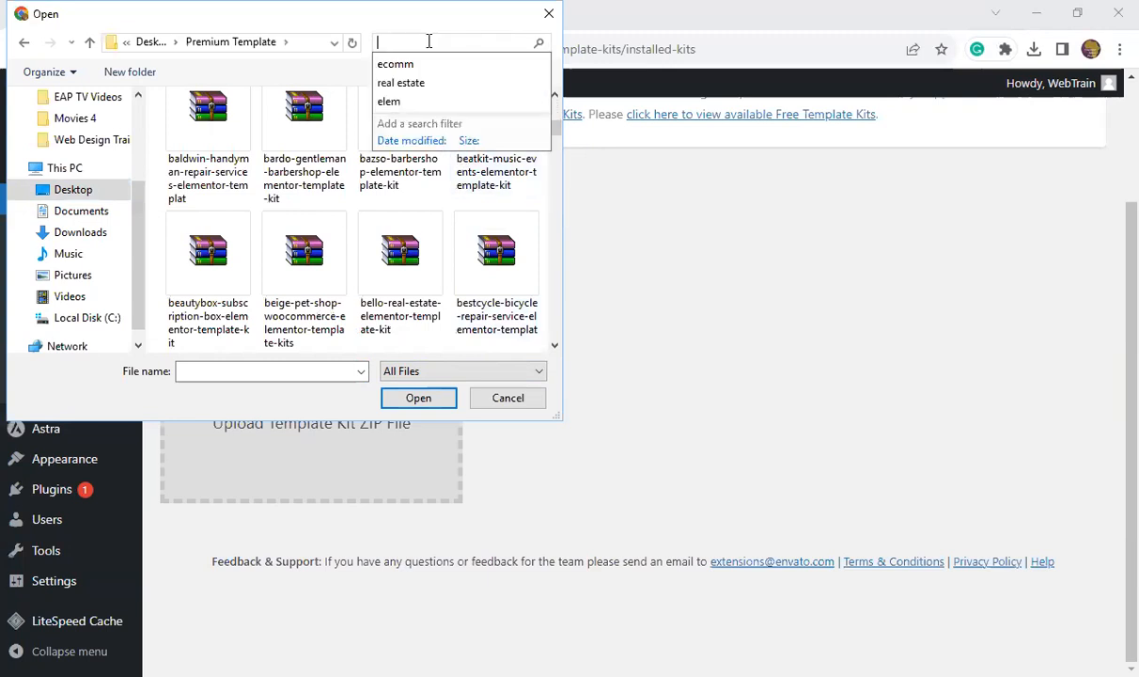
{"action": "type", "text": "eco"}
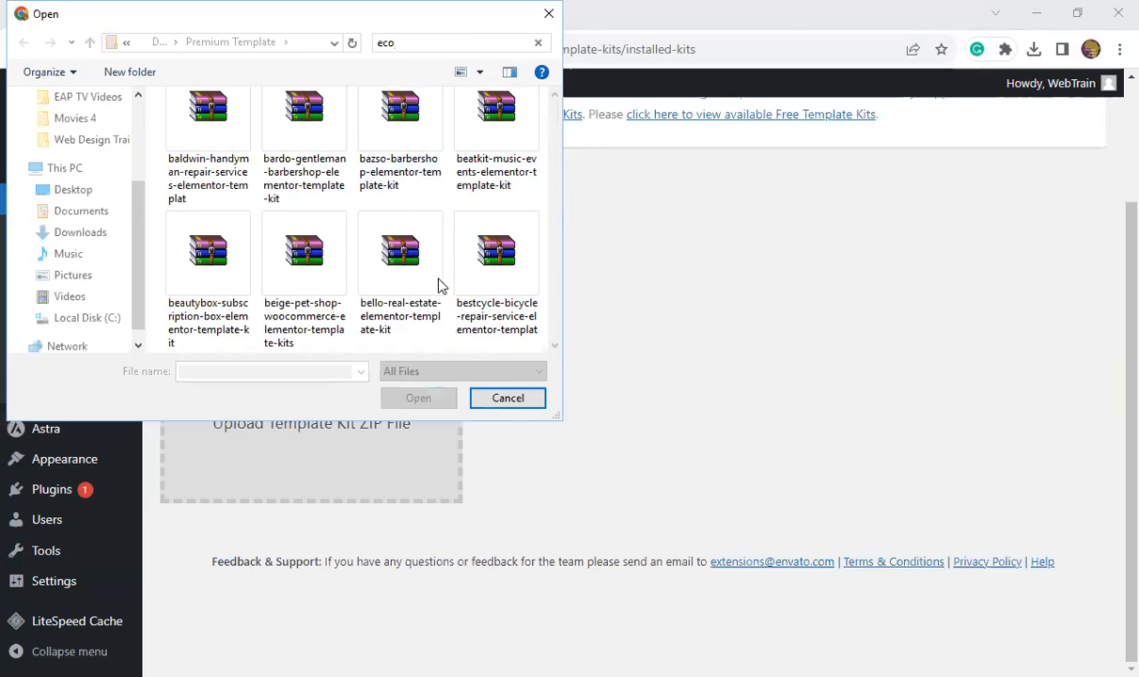
{"action": "key", "text": "BackSpace"}
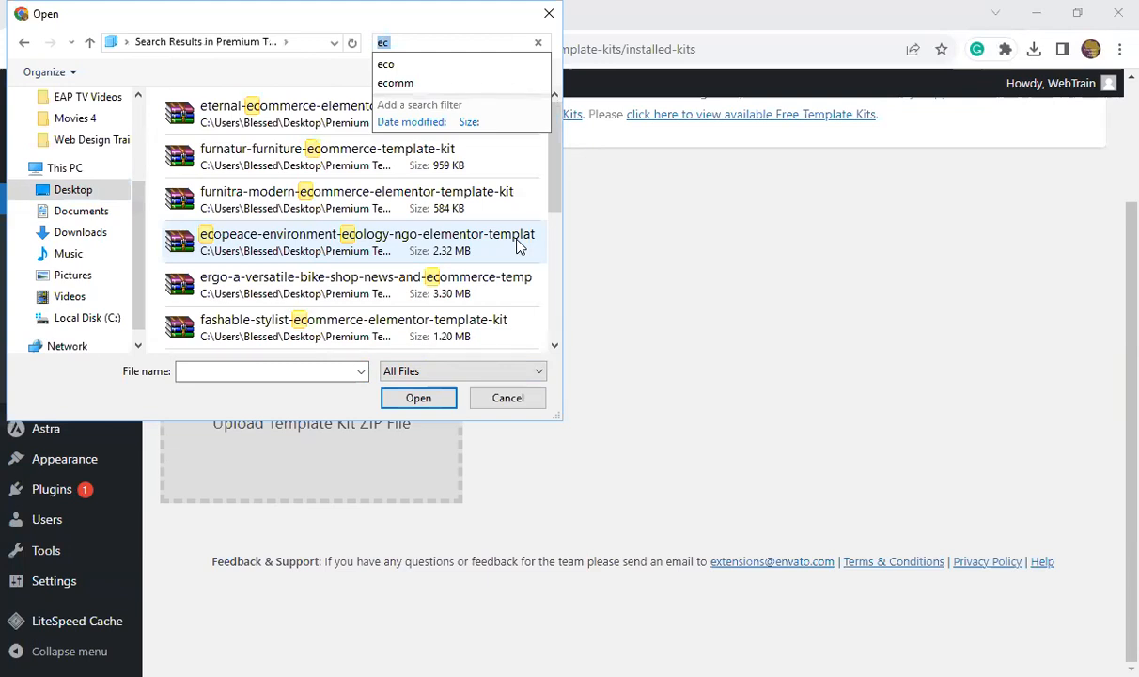
{"action": "left_click", "coordinate": [323, 148]}
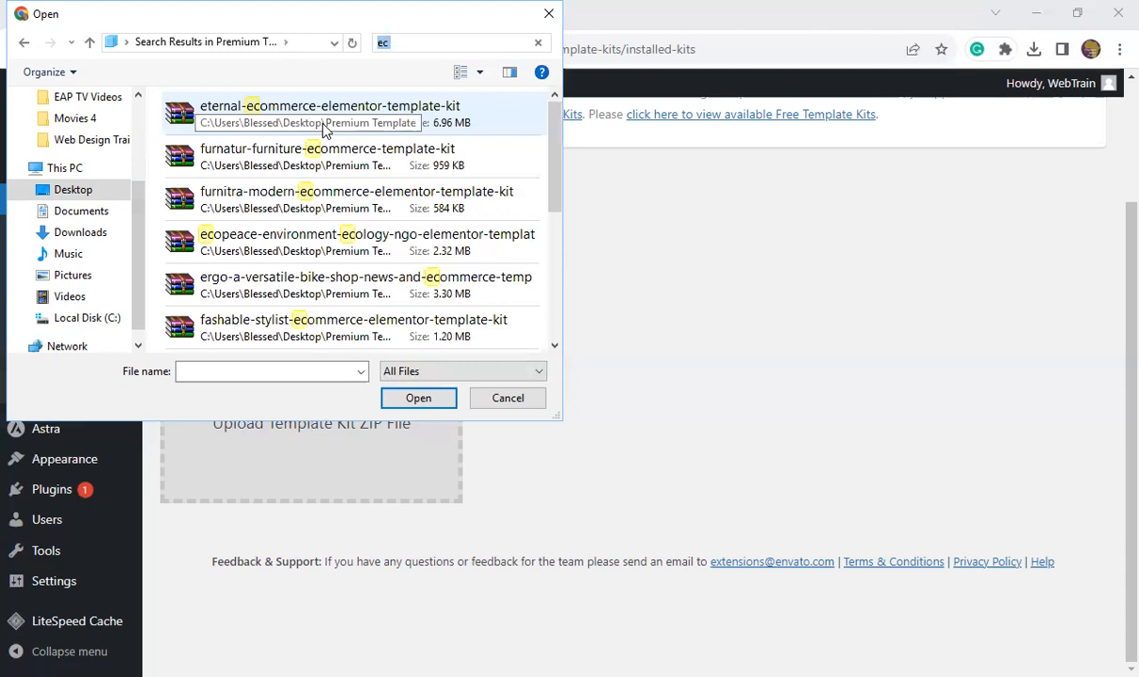
{"action": "left_click", "coordinate": [324, 130]}
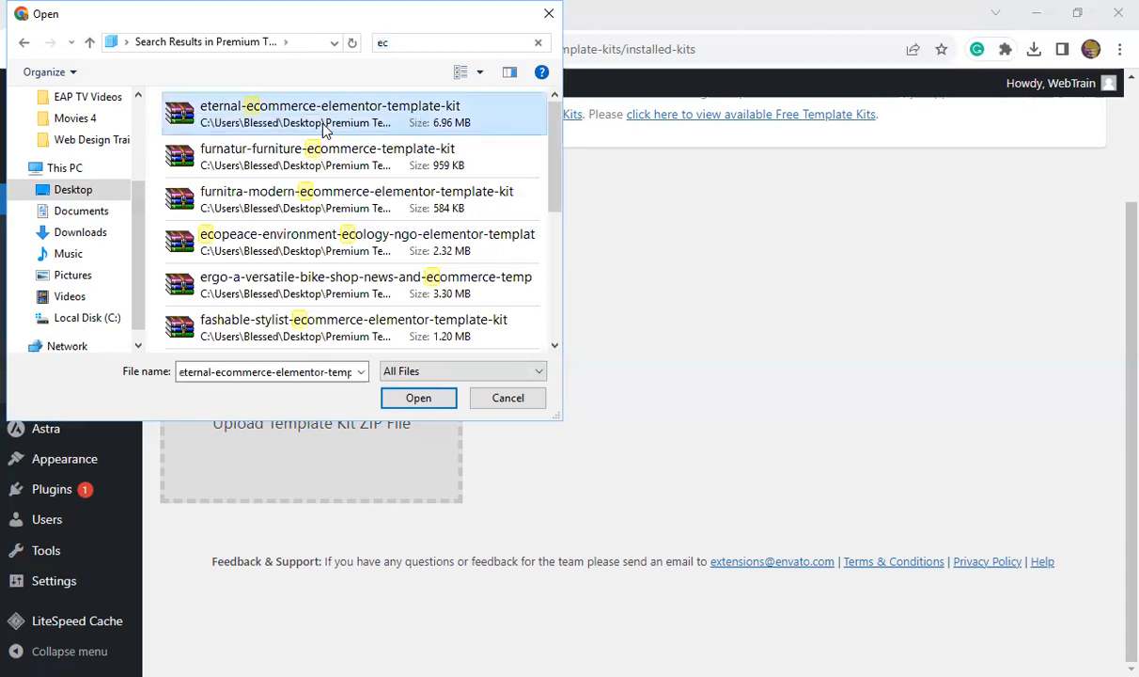
{"action": "left_click", "coordinate": [430, 400]}
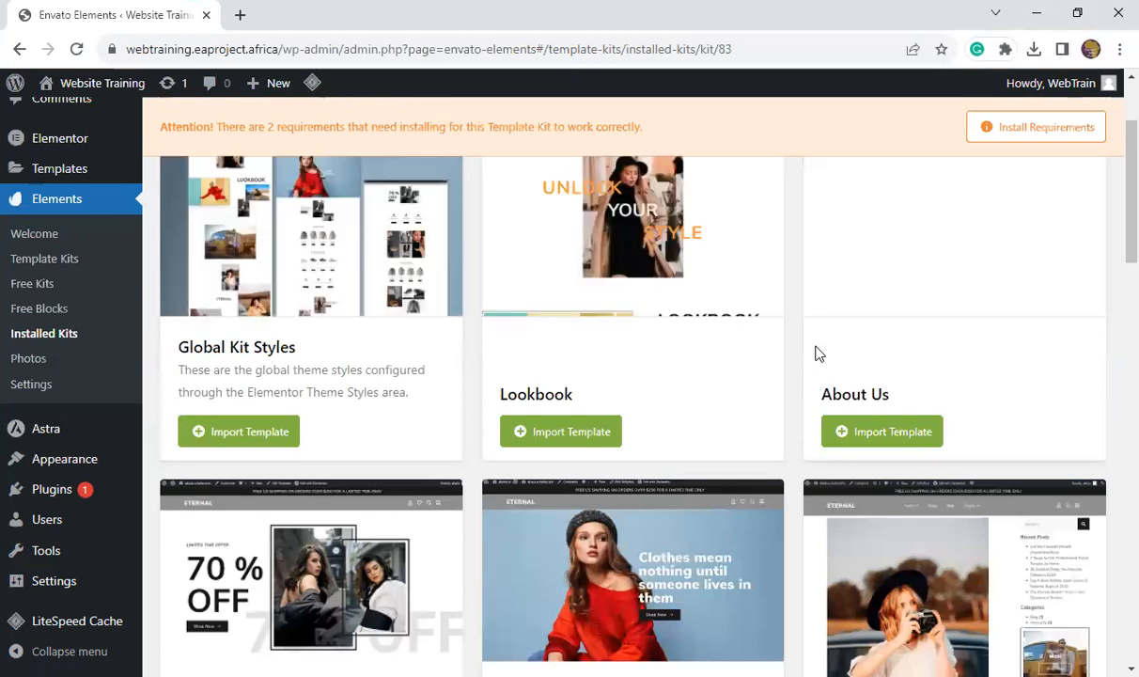
- Install the Eternal kit's missing requirements, Cart All In One For WooCommerce and WooCommerce, and import its Global Kit Styles template
{"action": "scroll", "coordinate": [893, 362], "scroll_direction": "up", "scroll_amount": 2}
{"action": "mouse_move", "coordinate": [893, 362]}
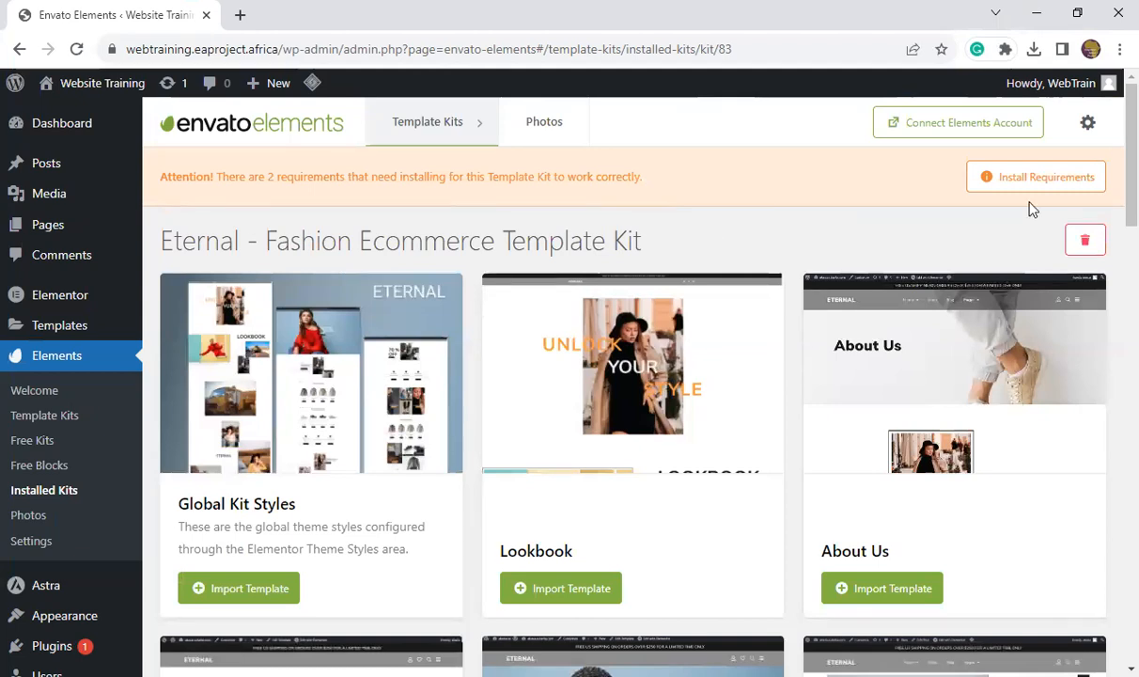
{"action": "left_click", "coordinate": [1048, 186]}
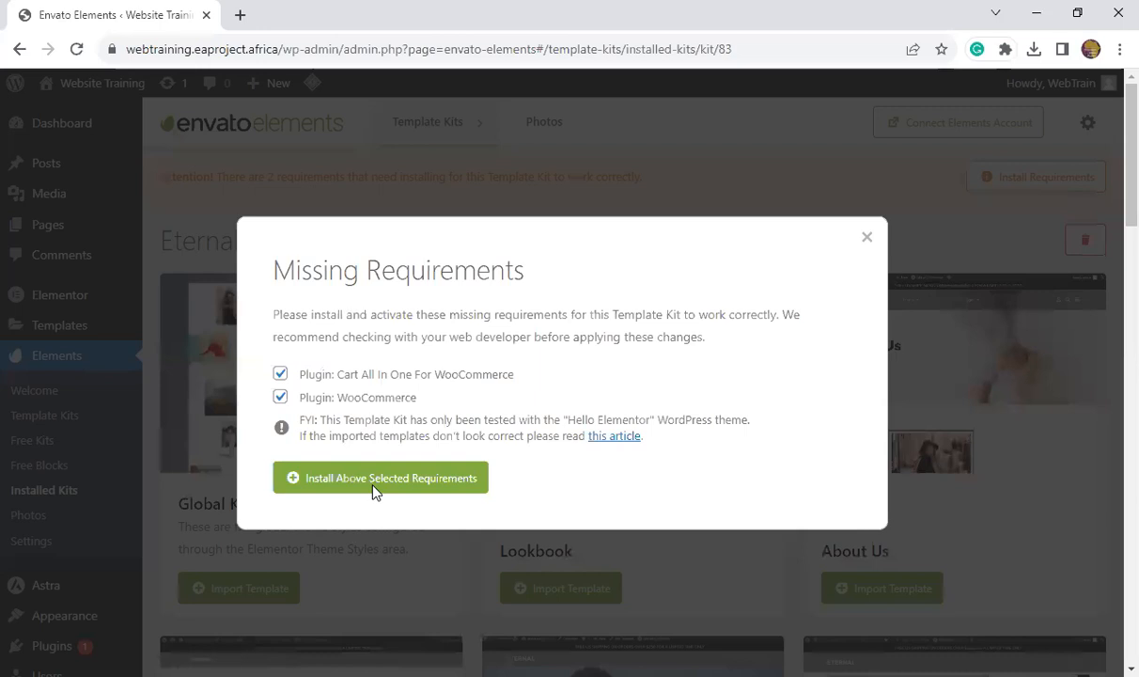
{"action": "left_click", "coordinate": [374, 479]}
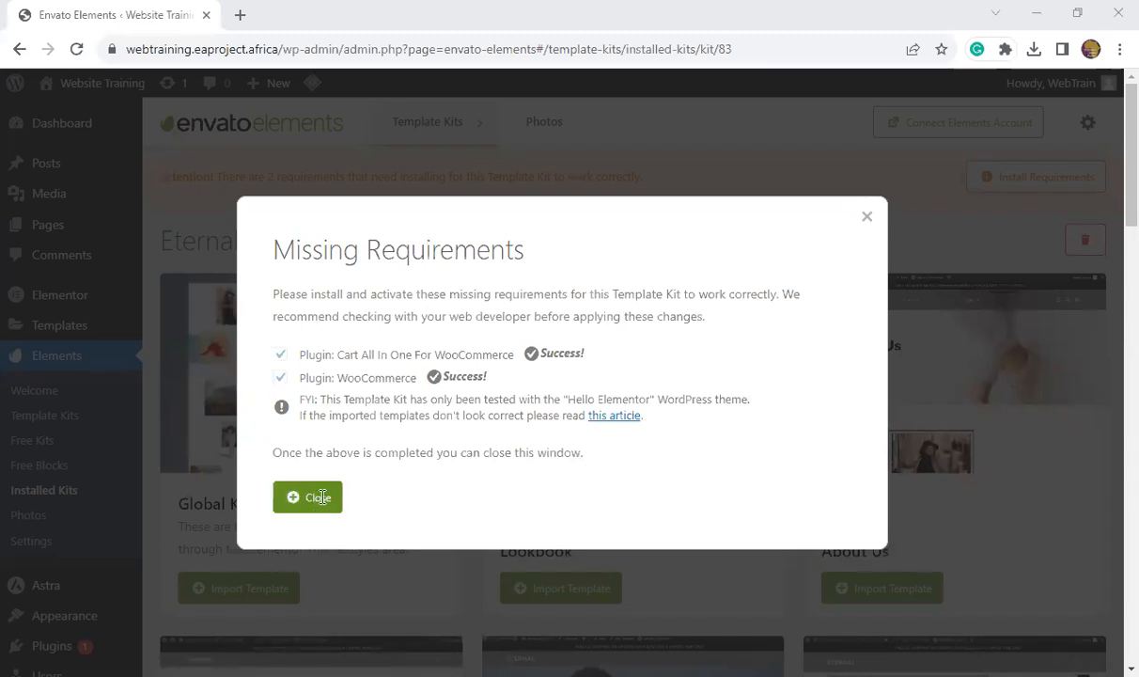
{"action": "left_click", "coordinate": [321, 497]}
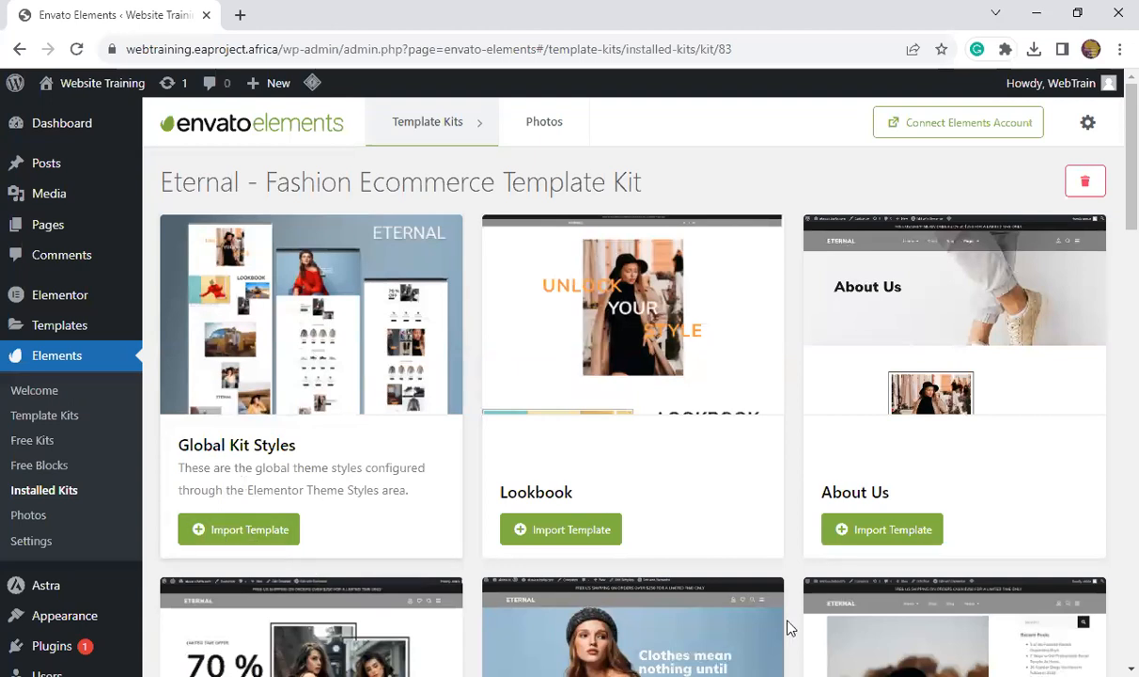
{"action": "left_click", "coordinate": [232, 537]}
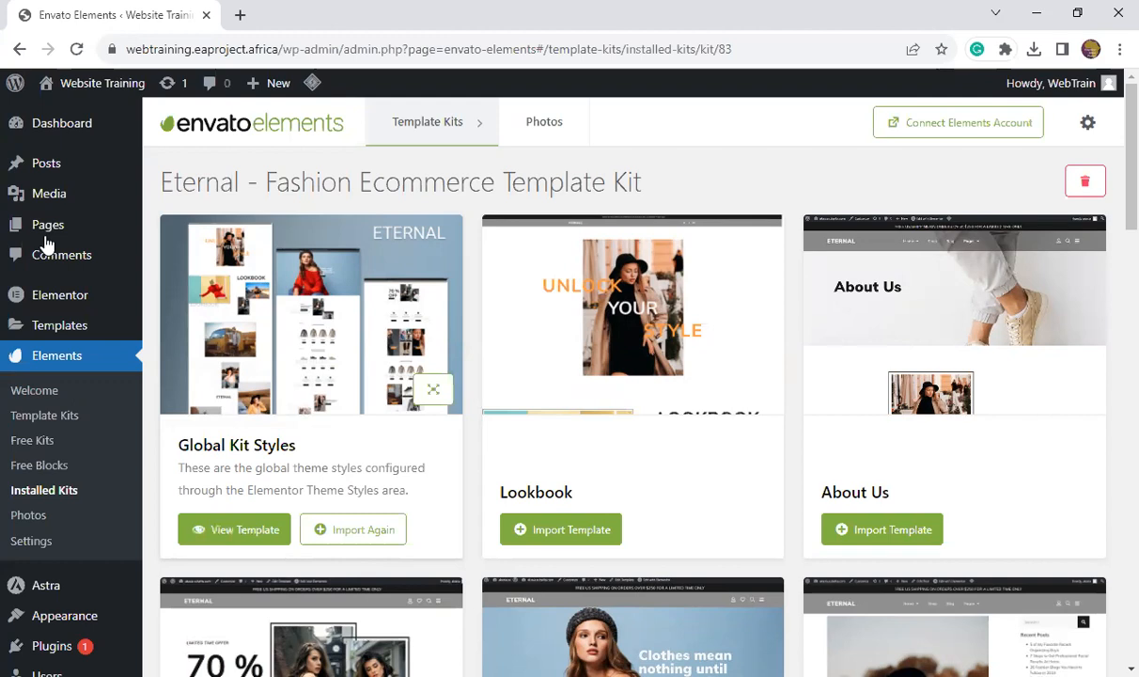
- Add a new page titled Home and open it for editing with Elementor
{"action": "mouse_move", "coordinate": [50, 242]}
{"action": "left_click", "coordinate": [188, 253]}
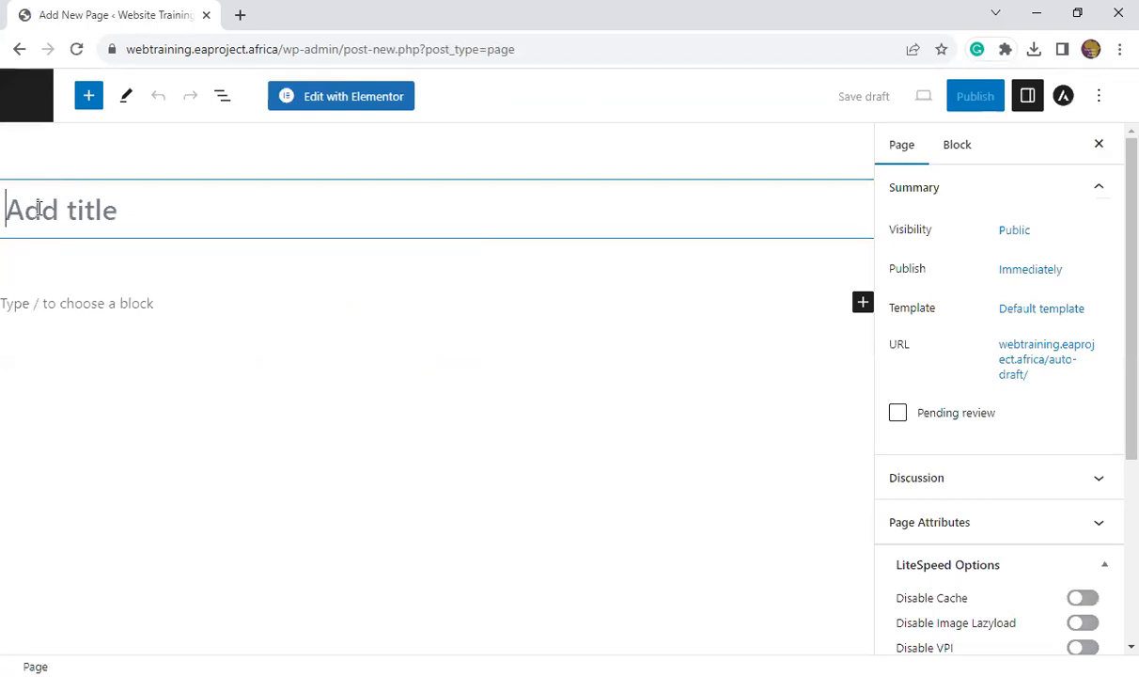
{"action": "left_click", "coordinate": [38, 209]}
{"action": "type", "text": "H"}
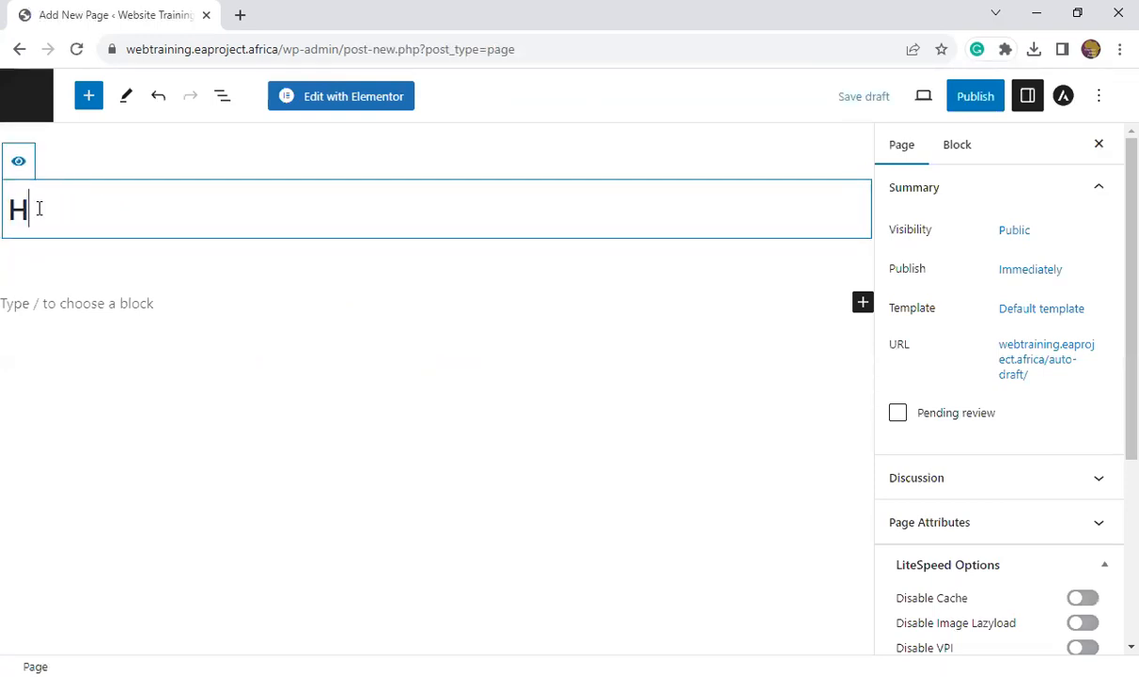
{"action": "type", "text": "ome"}
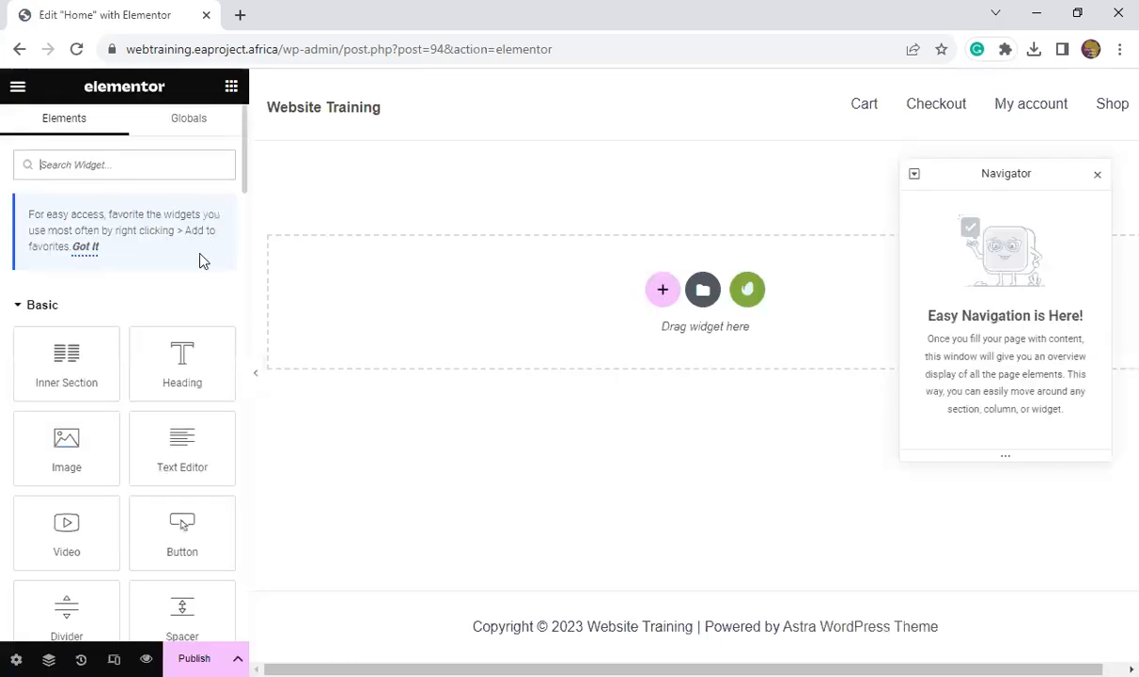
- Set the Home page's layout to Elementor Canvas in the page settings
{"action": "scroll", "coordinate": [201, 260], "scroll_direction": "down", "scroll_amount": 4}
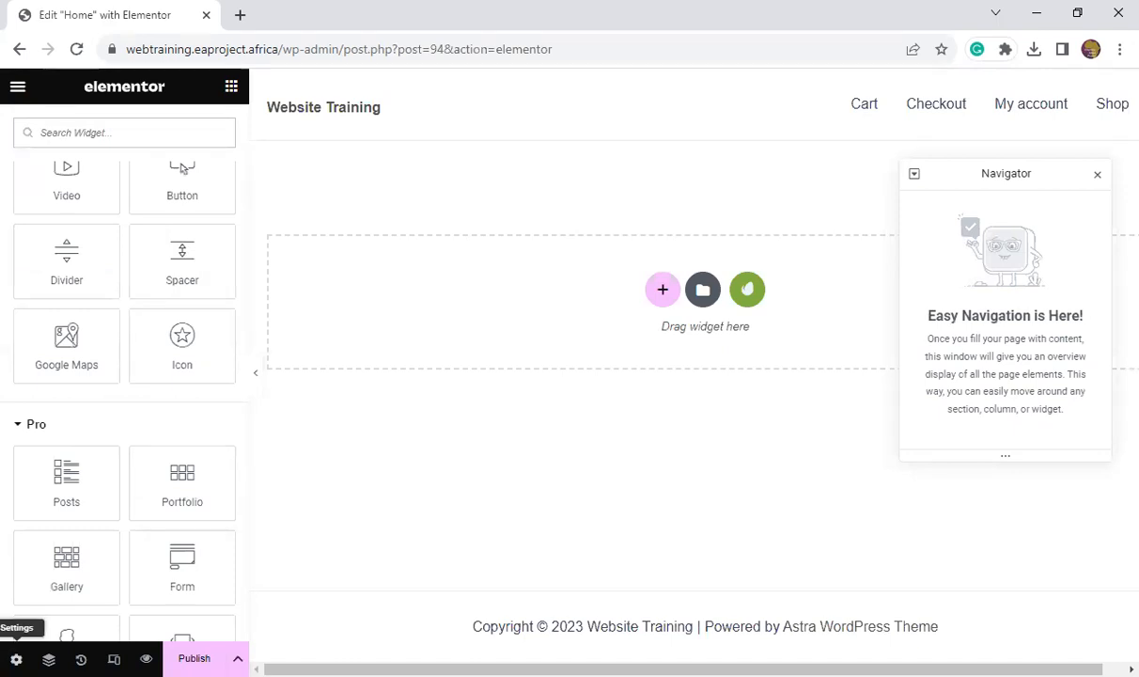
{"action": "left_click", "coordinate": [16, 659]}
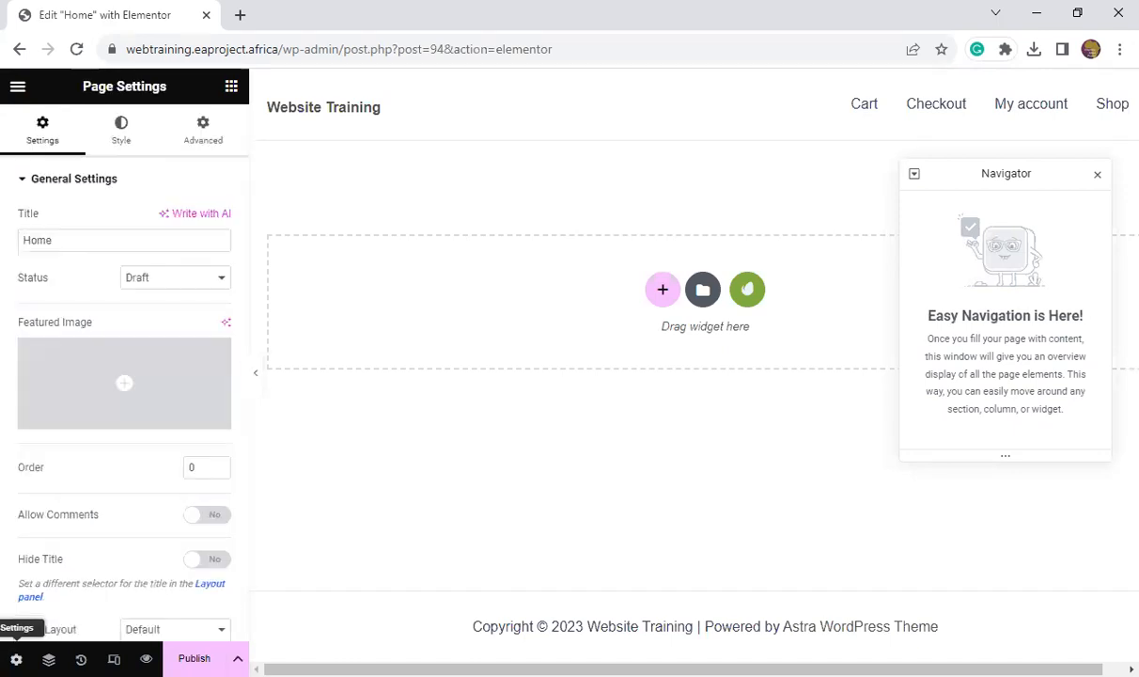
{"action": "scroll", "coordinate": [237, 515], "scroll_direction": "down", "scroll_amount": 1}
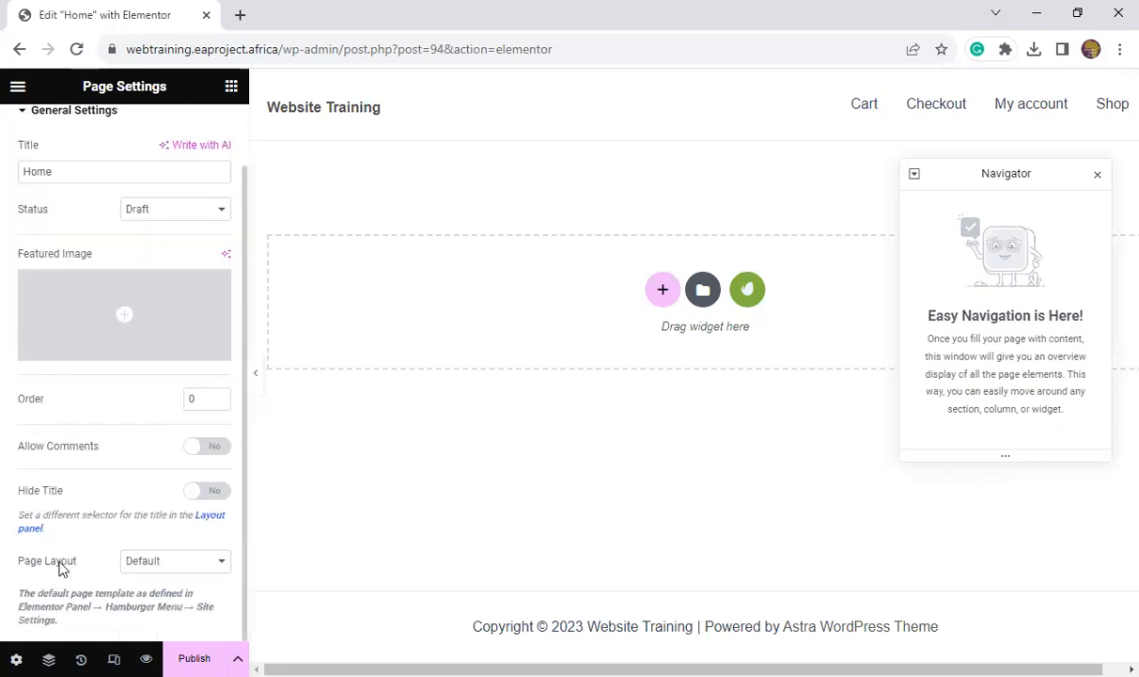
{"action": "left_click", "coordinate": [222, 562]}
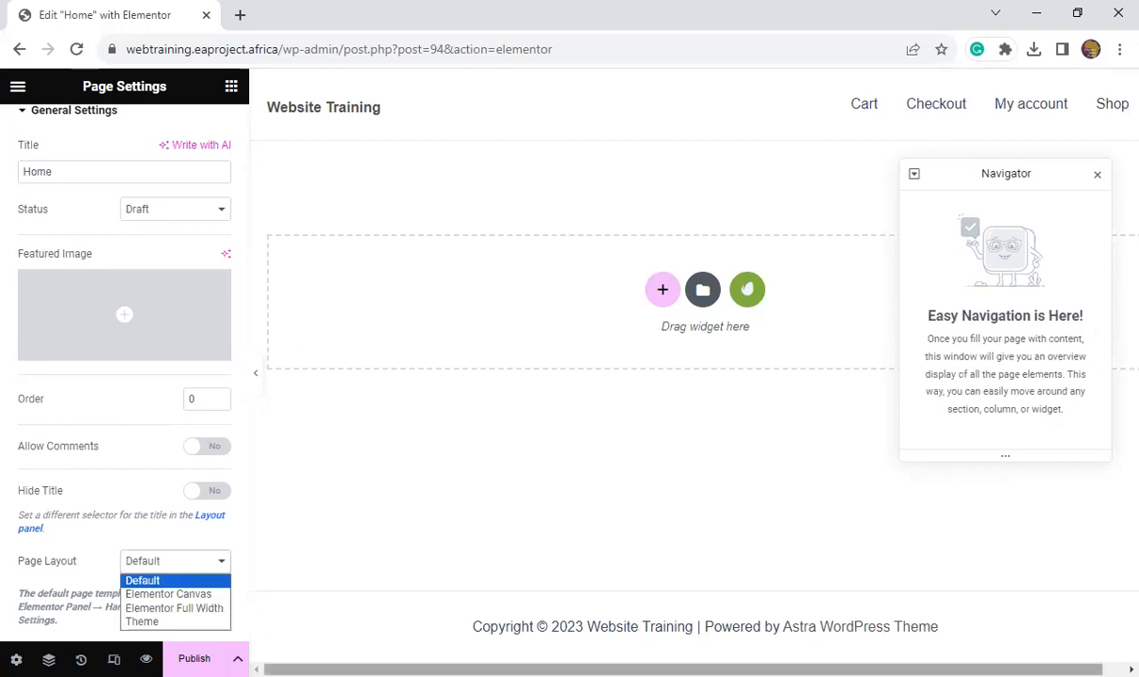
{"action": "left_click", "coordinate": [176, 594]}
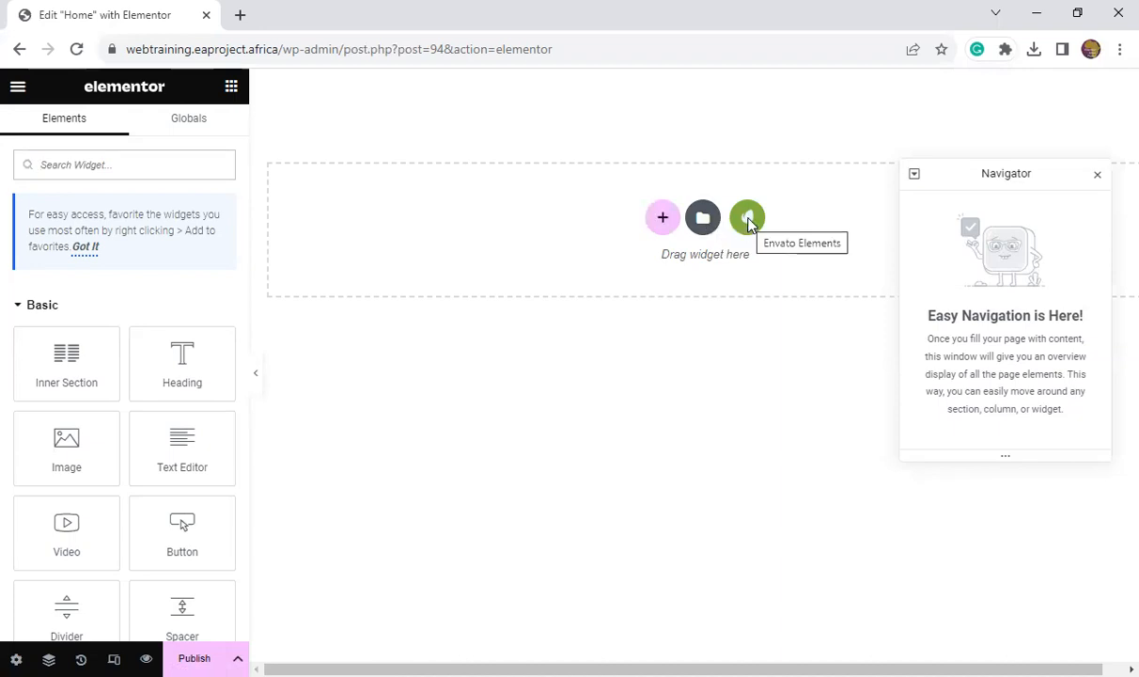
- Open the installed Eternal - Fashion Ecommerce Template Kit from Envato Elements in the empty Home page
{"action": "left_click", "coordinate": [748, 220]}
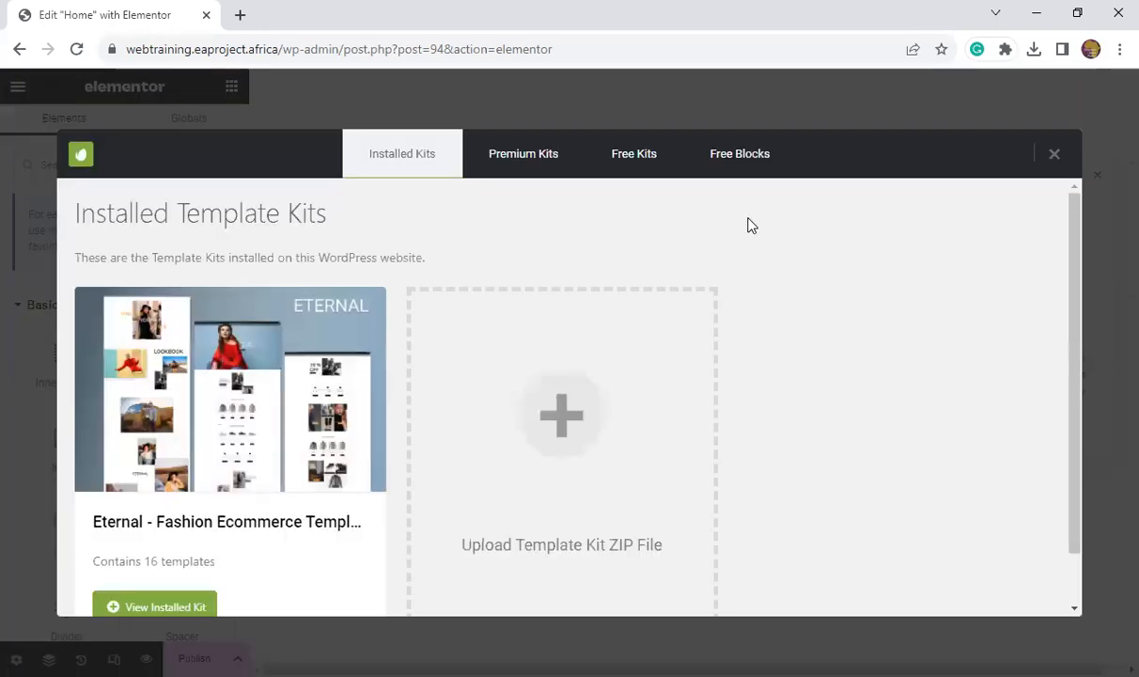
{"action": "scroll", "coordinate": [127, 325], "scroll_direction": "down", "scroll_amount": 1}
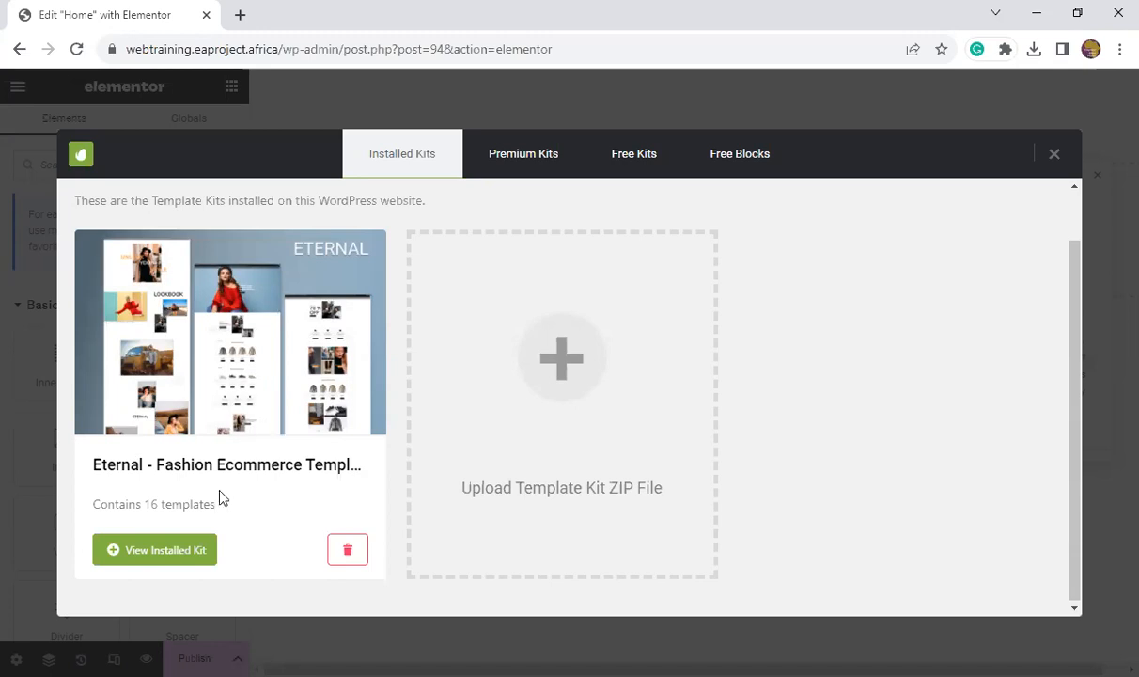
{"action": "left_click", "coordinate": [156, 552]}
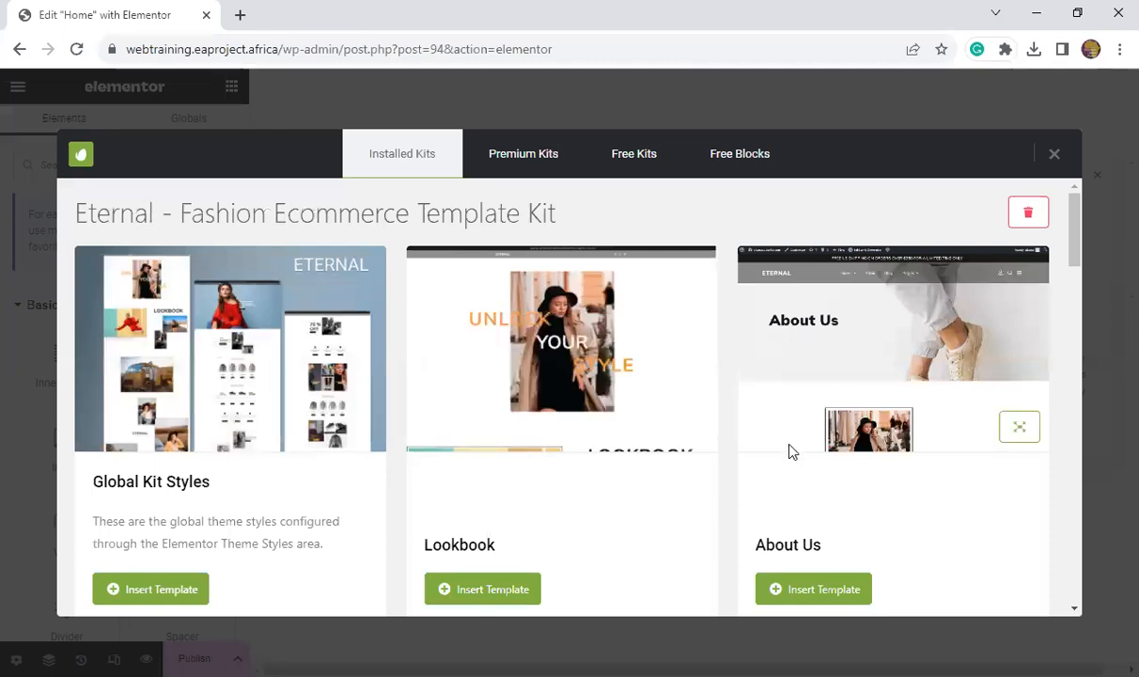
- Look through the Eternal kit's templates, examining the available homepages, headers, popups, shop page and footer
{"action": "scroll", "coordinate": [760, 442], "scroll_direction": "down", "scroll_amount": 4}
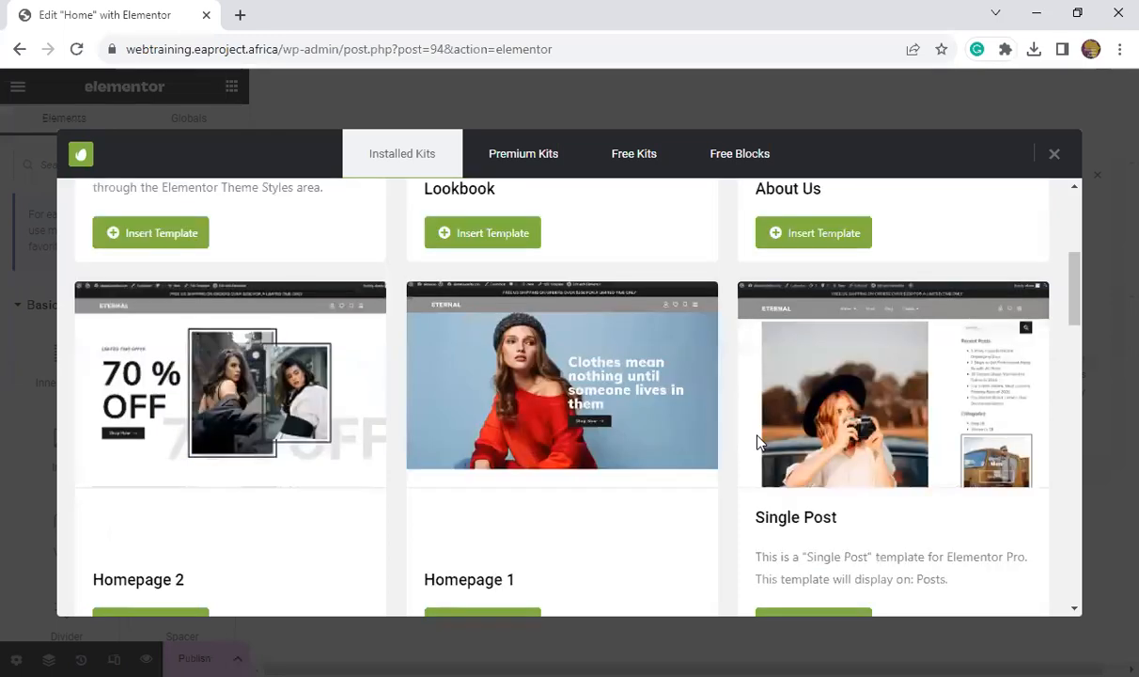
{"action": "scroll", "coordinate": [758, 436], "scroll_direction": "down", "scroll_amount": 1}
{"action": "scroll", "coordinate": [760, 439], "scroll_direction": "down", "scroll_amount": 6}
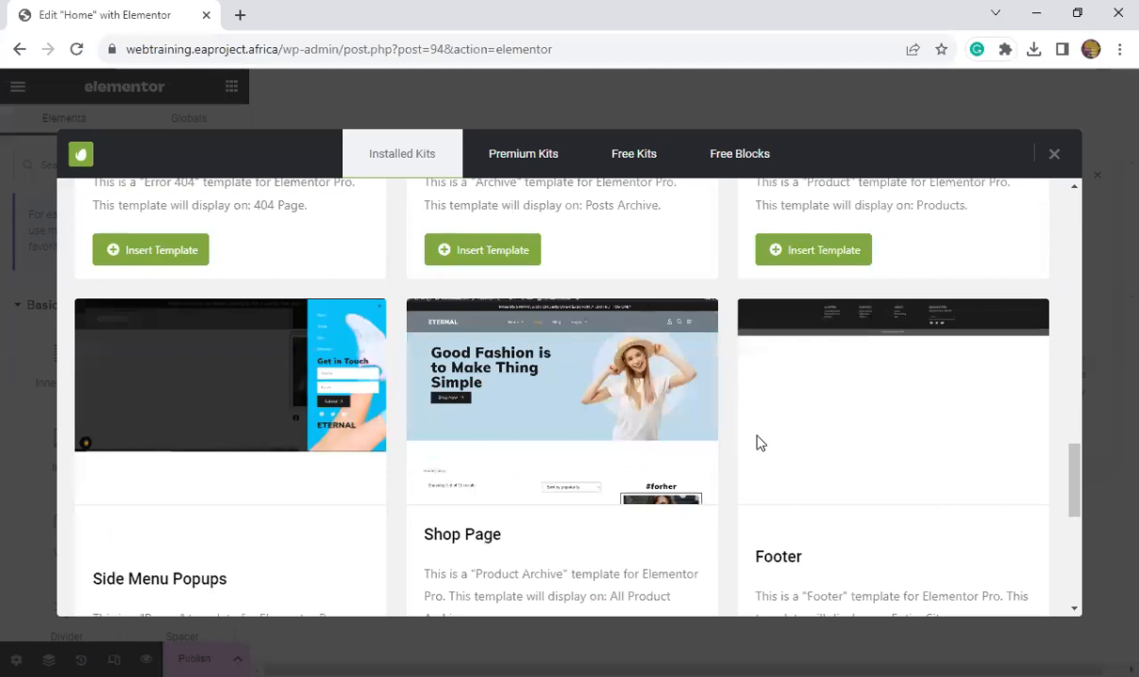
{"action": "scroll", "coordinate": [761, 443], "scroll_direction": "up", "scroll_amount": 4}
{"action": "scroll", "coordinate": [764, 434], "scroll_direction": "up", "scroll_amount": 6}
{"action": "mouse_move", "coordinate": [764, 441]}
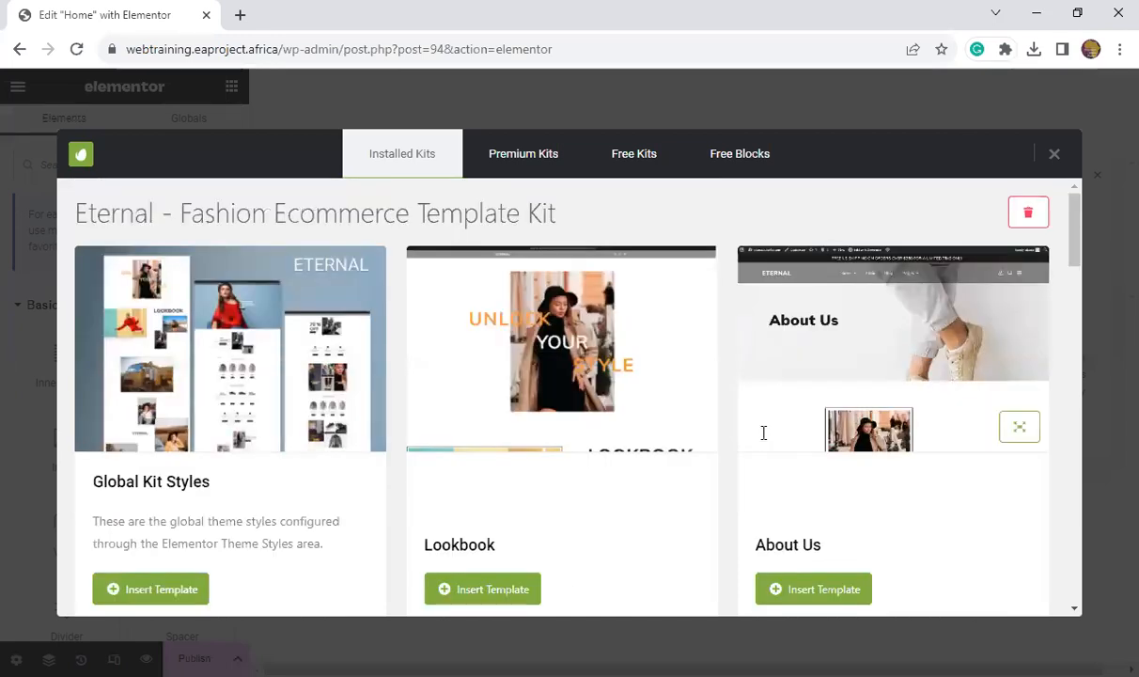
{"action": "scroll", "coordinate": [763, 433], "scroll_direction": "down", "scroll_amount": 5}
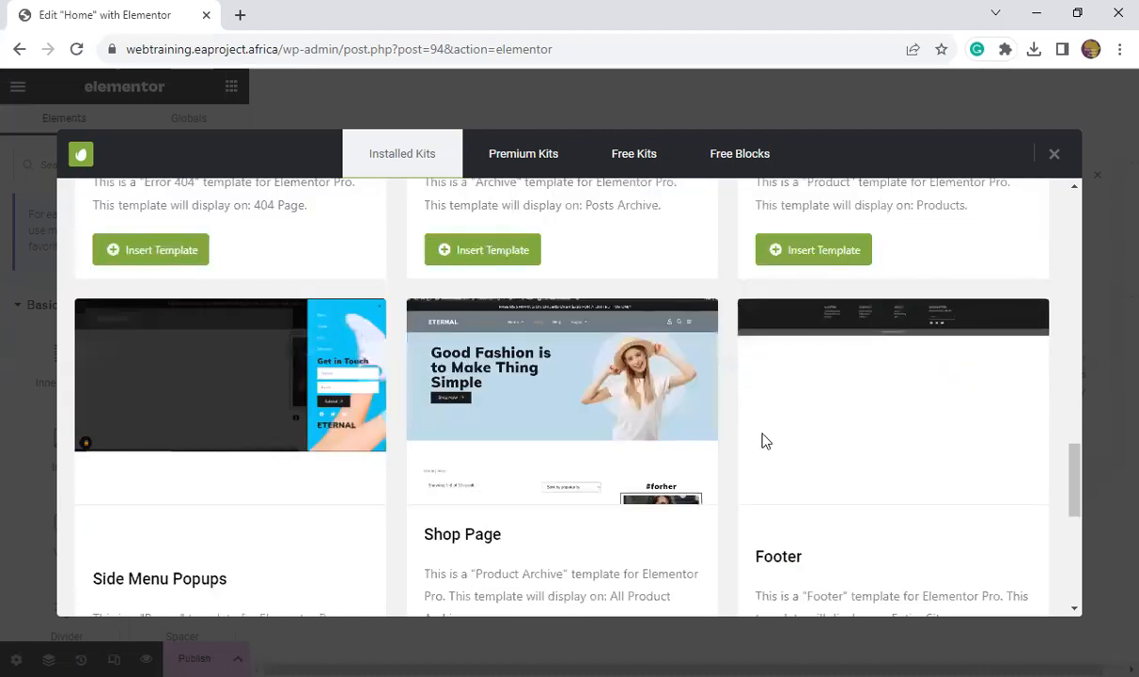
{"action": "scroll", "coordinate": [763, 440], "scroll_direction": "down", "scroll_amount": 5}
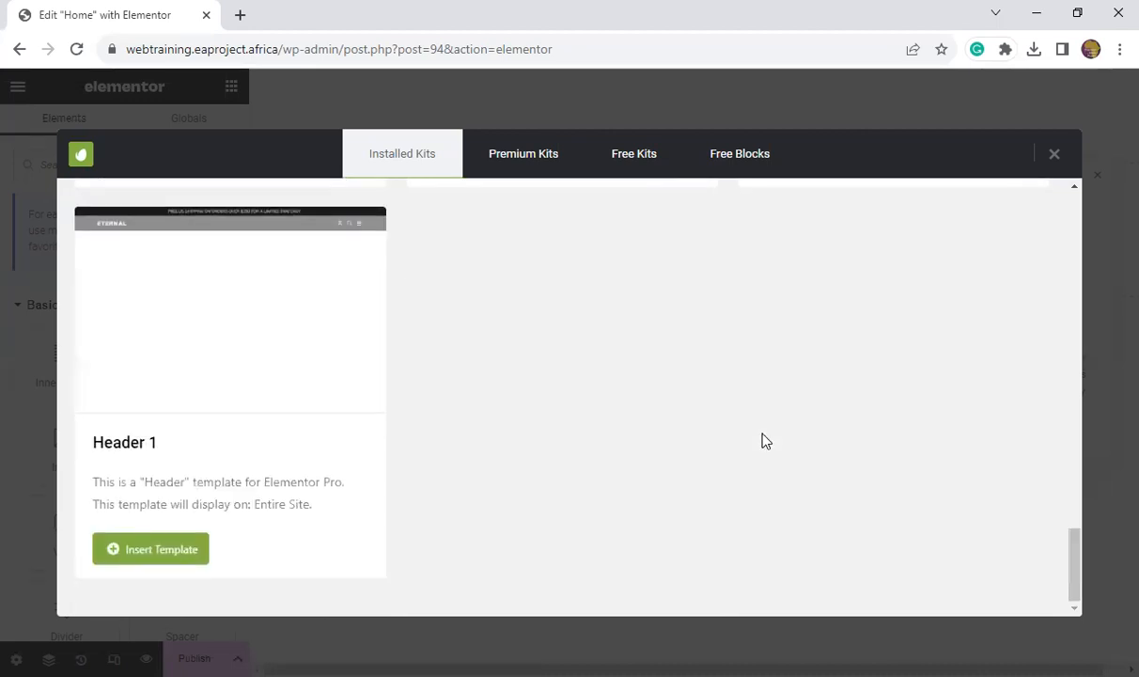
{"action": "scroll", "coordinate": [762, 440], "scroll_direction": "up", "scroll_amount": 4}
{"action": "scroll", "coordinate": [764, 440], "scroll_direction": "up", "scroll_amount": 1}
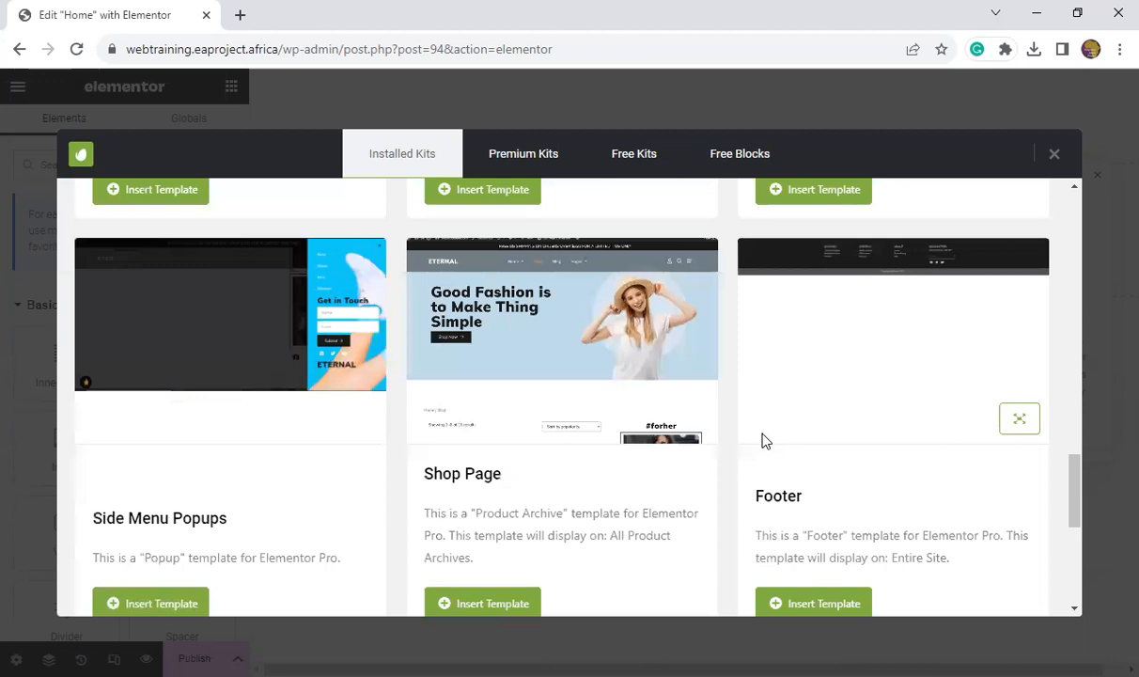
{"action": "scroll", "coordinate": [762, 440], "scroll_direction": "up", "scroll_amount": 5}
{"action": "scroll", "coordinate": [763, 440], "scroll_direction": "up", "scroll_amount": 3}
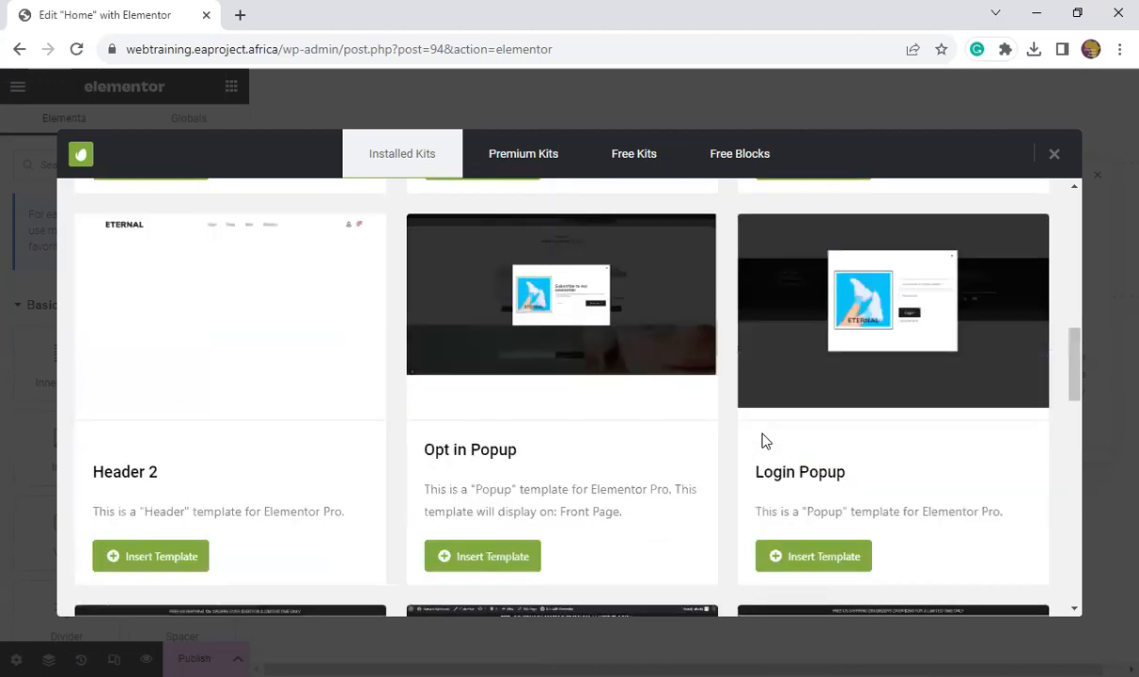
{"action": "scroll", "coordinate": [762, 440], "scroll_direction": "up", "scroll_amount": 4}
{"action": "scroll", "coordinate": [763, 434], "scroll_direction": "up", "scroll_amount": 5}
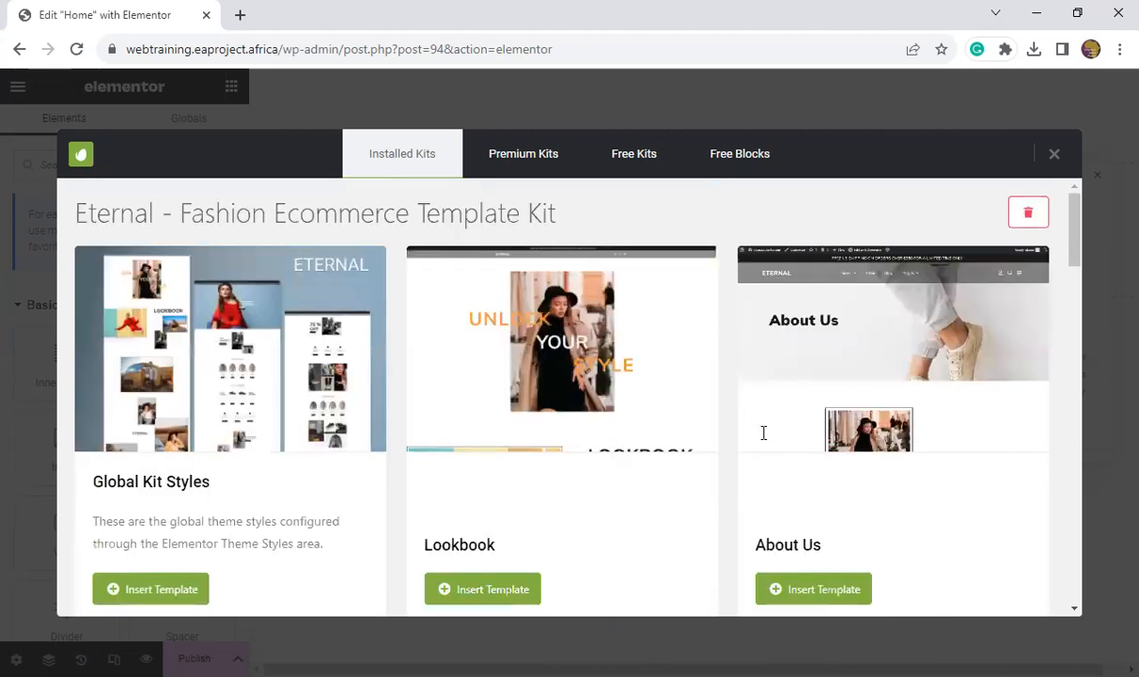
{"action": "scroll", "coordinate": [764, 441], "scroll_direction": "down", "scroll_amount": 5}
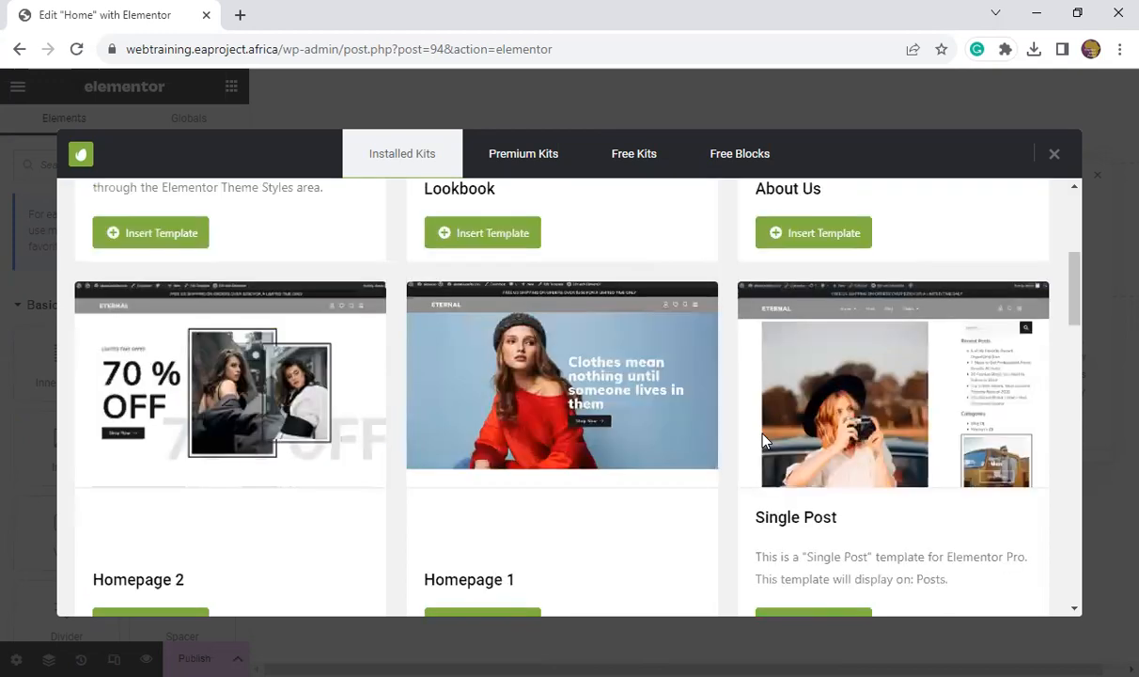
{"action": "scroll", "coordinate": [762, 440], "scroll_direction": "down", "scroll_amount": 5}
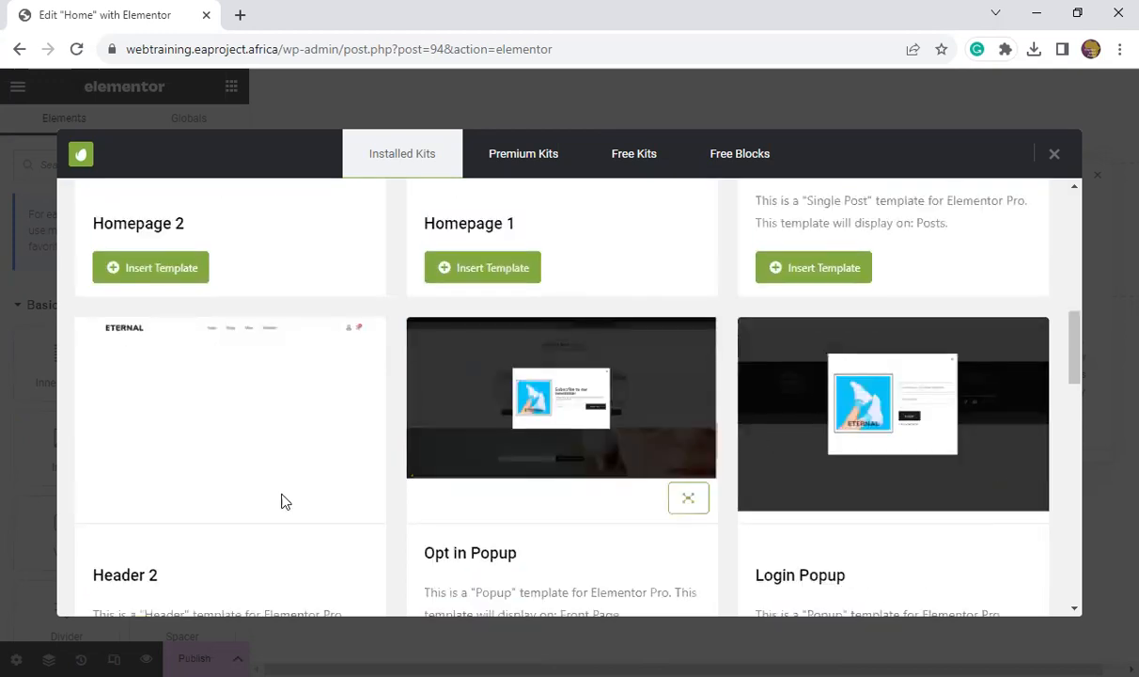
{"action": "scroll", "coordinate": [419, 490], "scroll_direction": "down", "scroll_amount": 4}
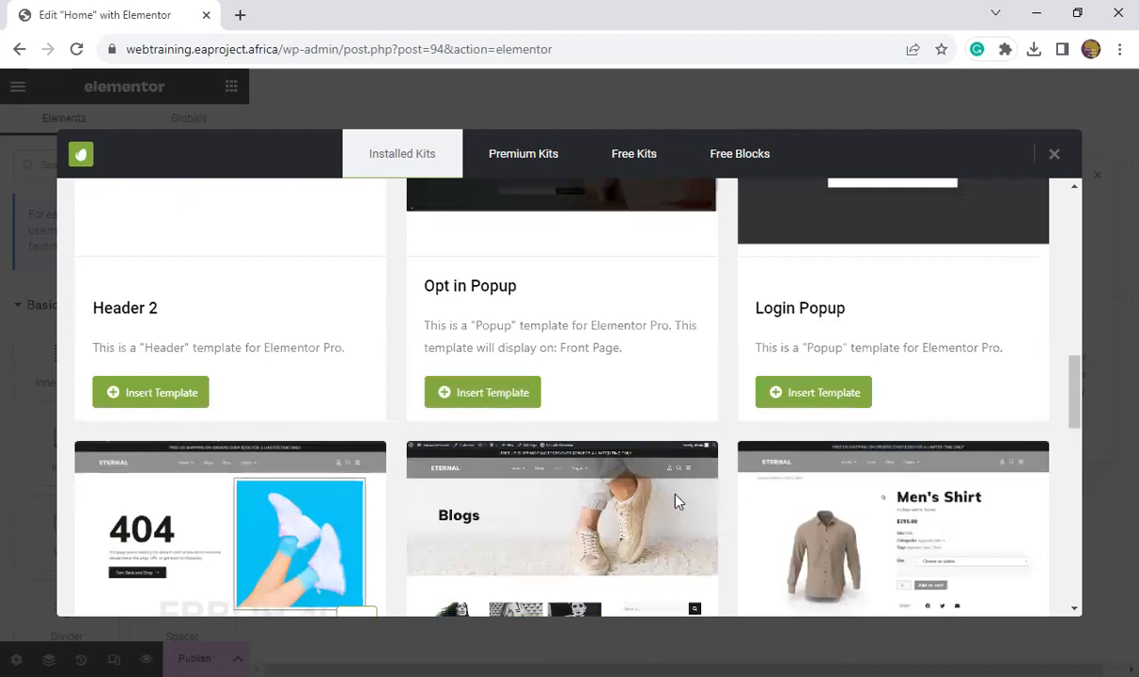
{"action": "scroll", "coordinate": [675, 501], "scroll_direction": "down", "scroll_amount": 8}
{"action": "scroll", "coordinate": [390, 470], "scroll_direction": "down", "scroll_amount": 1}
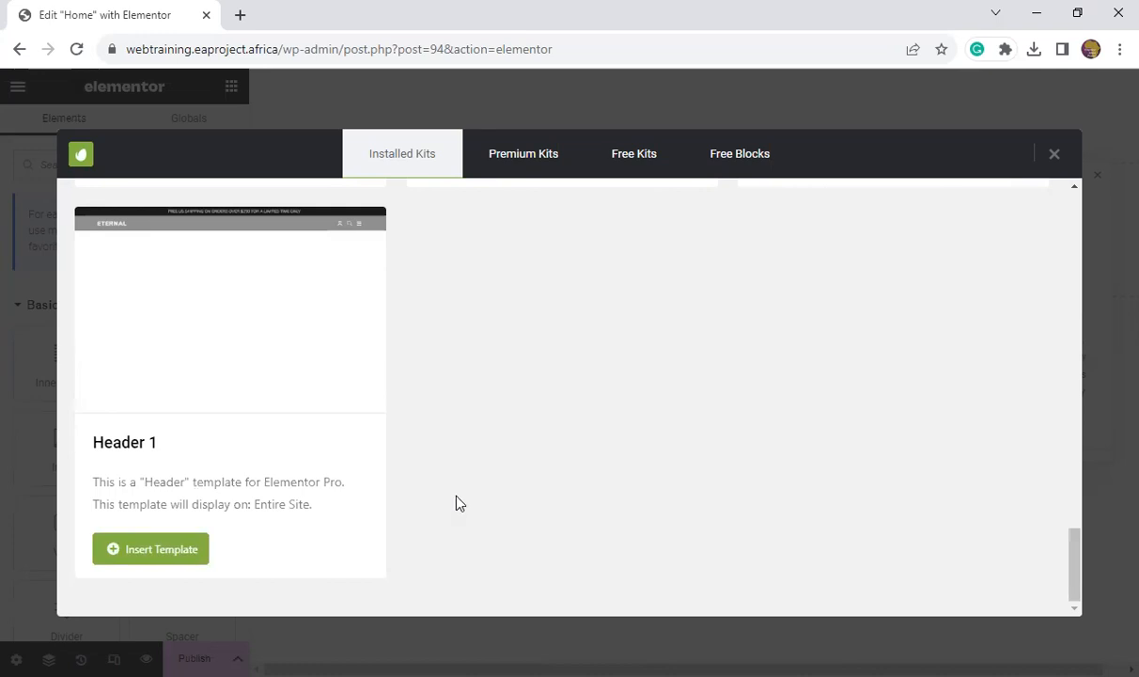
- Insert the Eternal kit's Header 2 template into the Home page
{"action": "scroll", "coordinate": [488, 511], "scroll_direction": "up", "scroll_amount": 3}
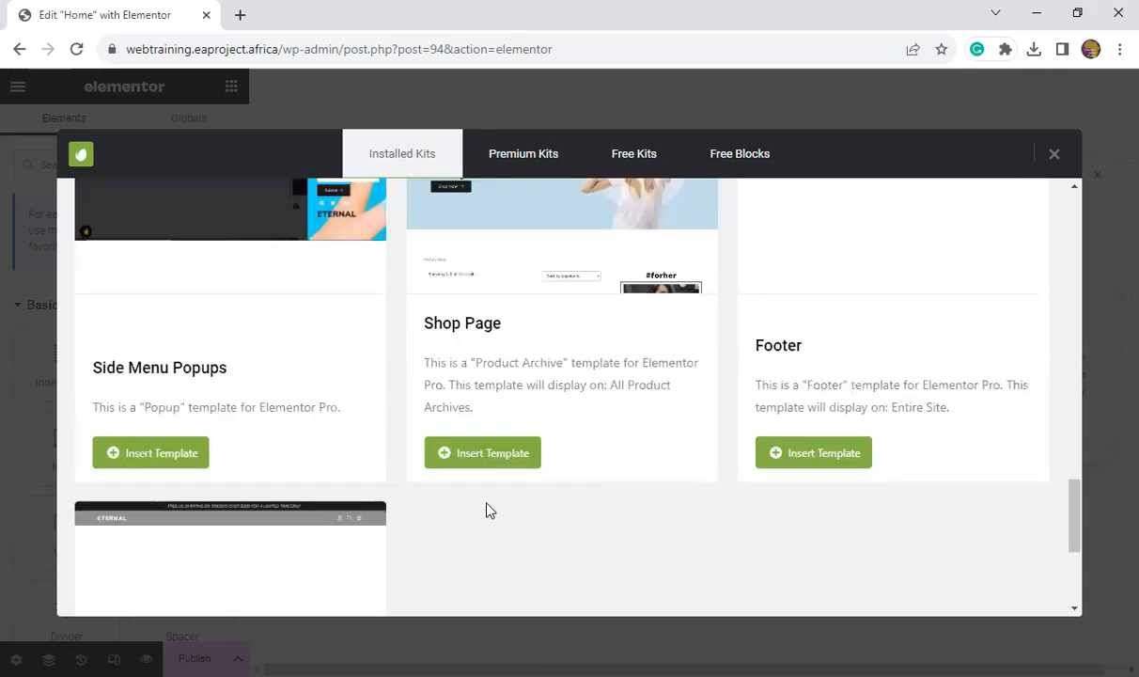
{"action": "scroll", "coordinate": [488, 511], "scroll_direction": "up", "scroll_amount": 6}
{"action": "scroll", "coordinate": [488, 511], "scroll_direction": "up", "scroll_amount": 2}
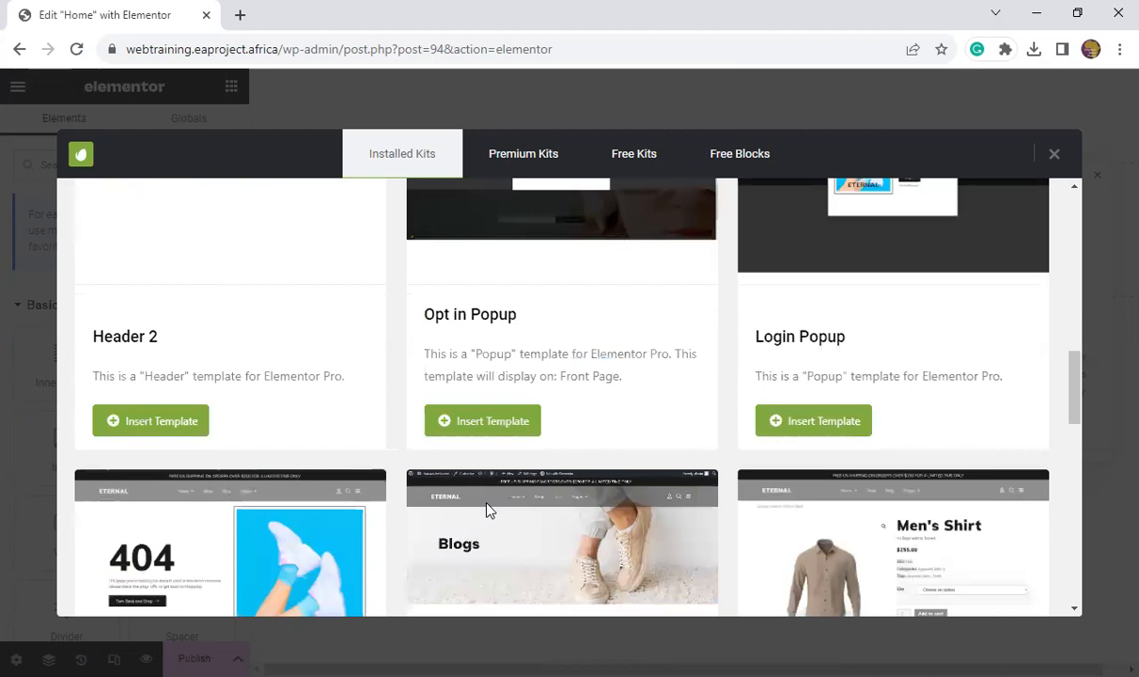
{"action": "scroll", "coordinate": [488, 511], "scroll_direction": "up", "scroll_amount": 2}
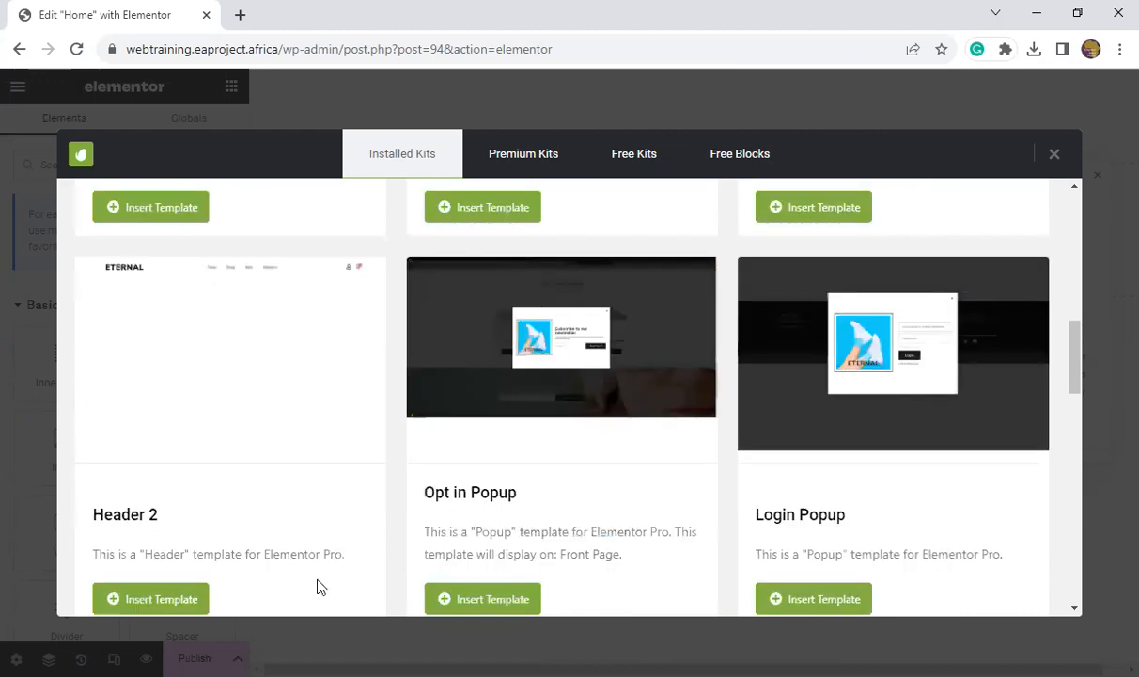
{"action": "scroll", "coordinate": [162, 516], "scroll_direction": "down", "scroll_amount": 1}
{"action": "left_click", "coordinate": [158, 511]}
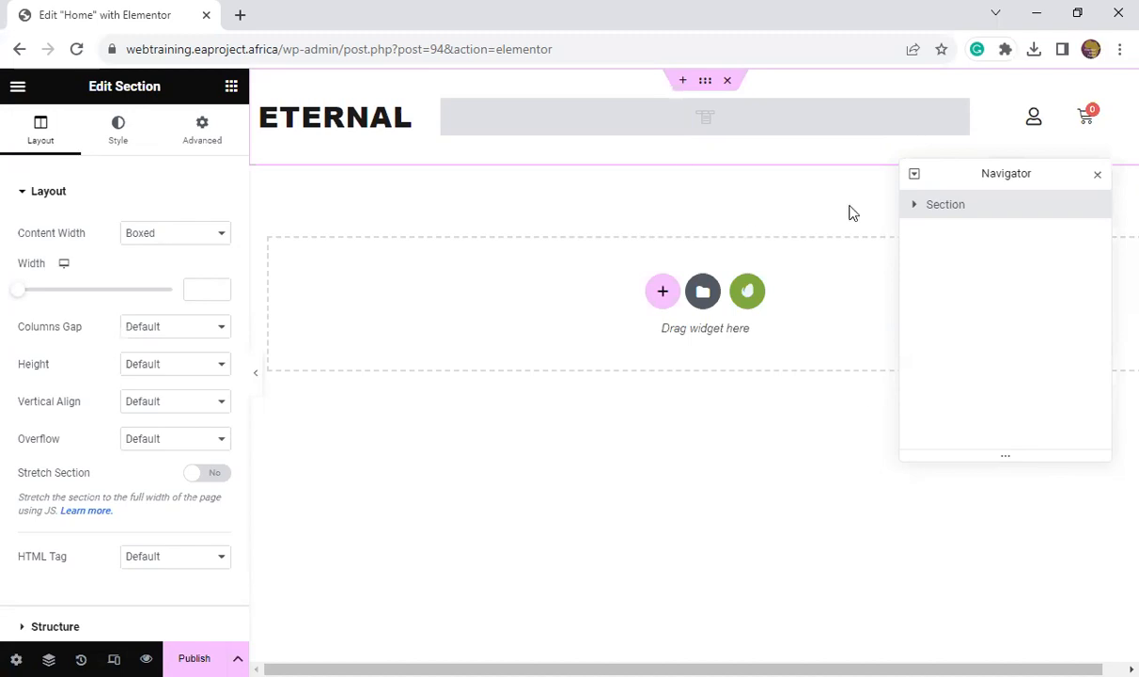
- Open the installed Eternal template kit from Envato Elements in the empty area below the header
{"action": "left_click", "coordinate": [747, 293]}
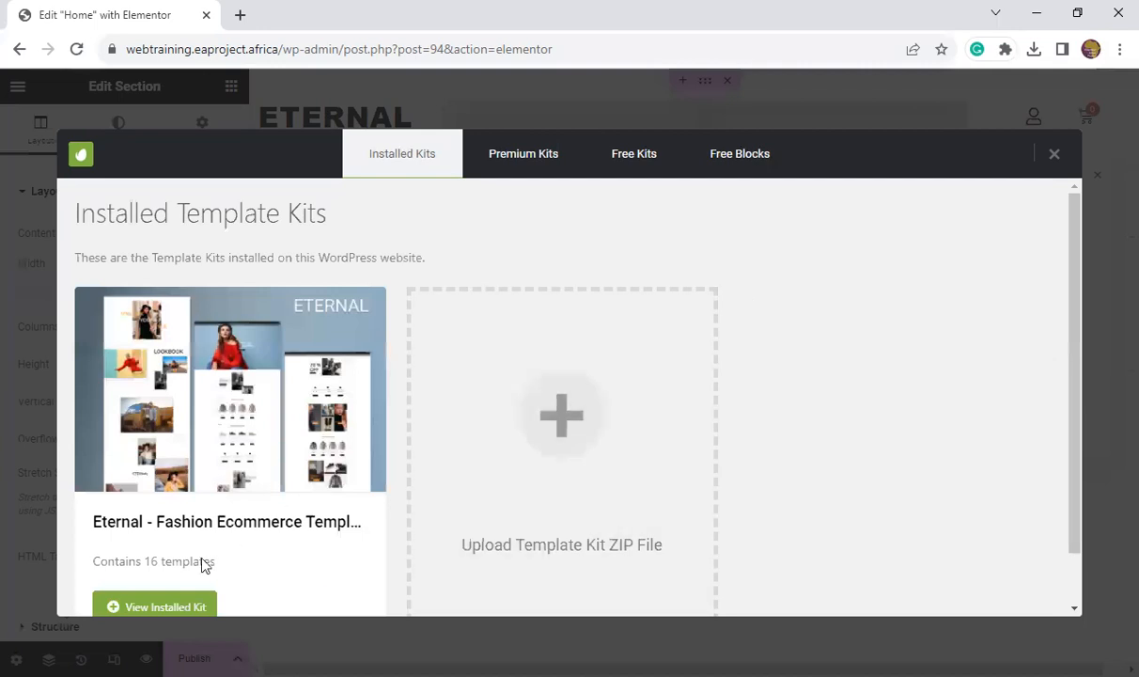
{"action": "scroll", "coordinate": [202, 560], "scroll_direction": "down", "scroll_amount": 1}
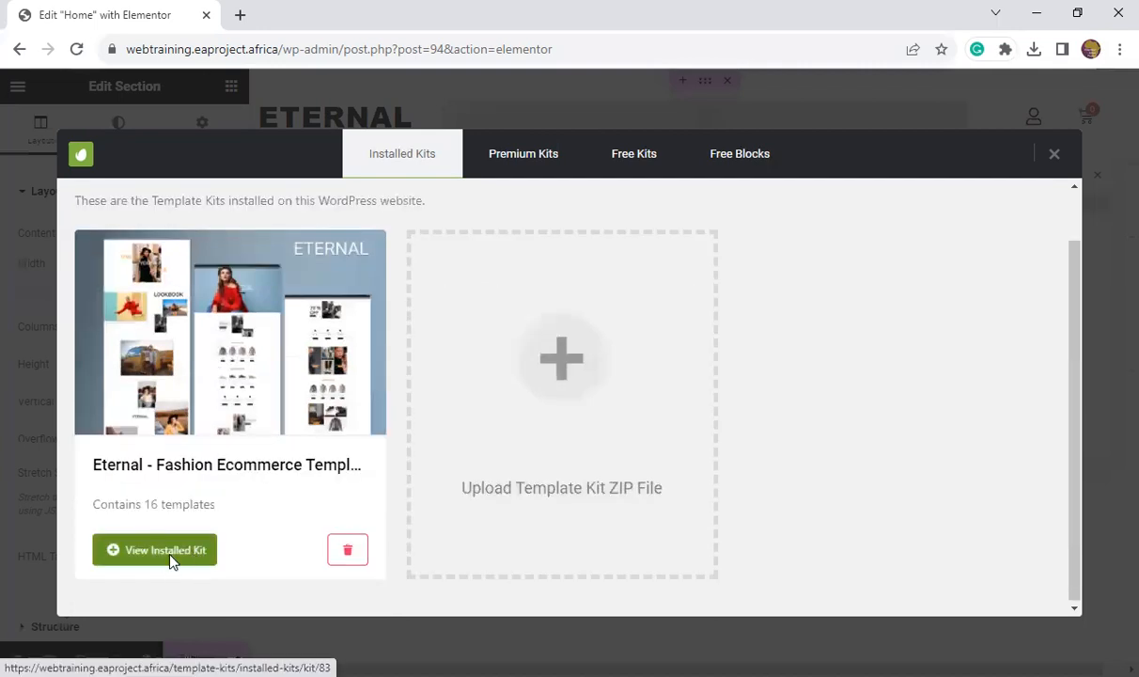
{"action": "left_click", "coordinate": [170, 560]}
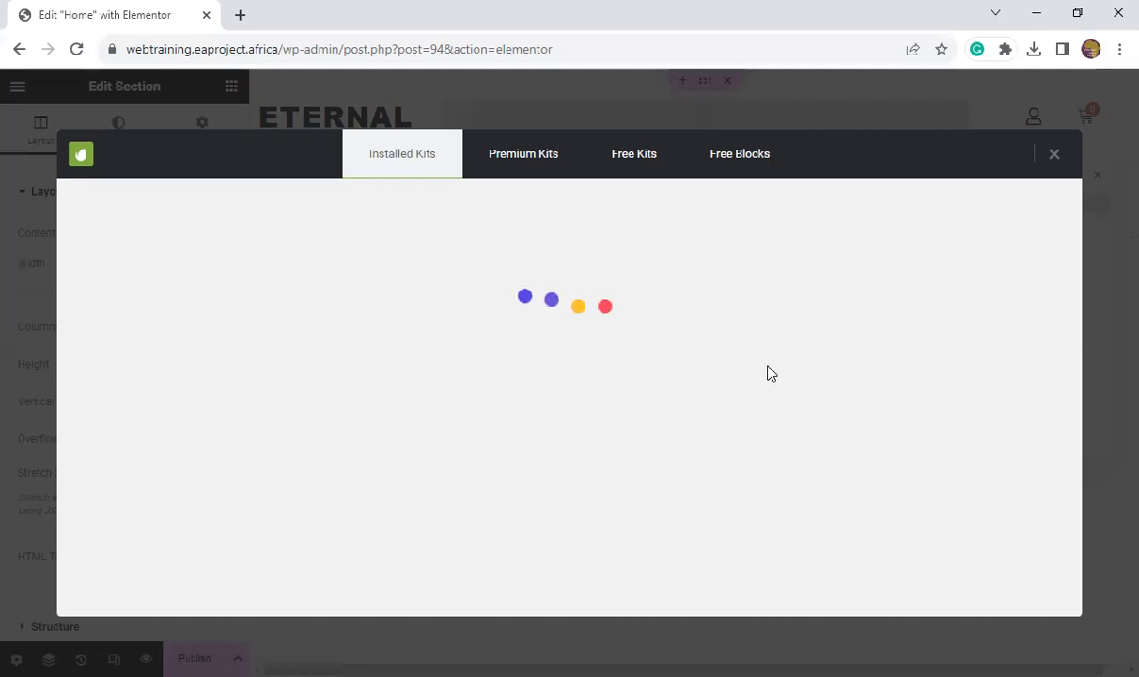
- Insert the Eternal kit's Homepage 1 template below the header on the Home page
{"action": "scroll", "coordinate": [766, 374], "scroll_direction": "down", "scroll_amount": 2}
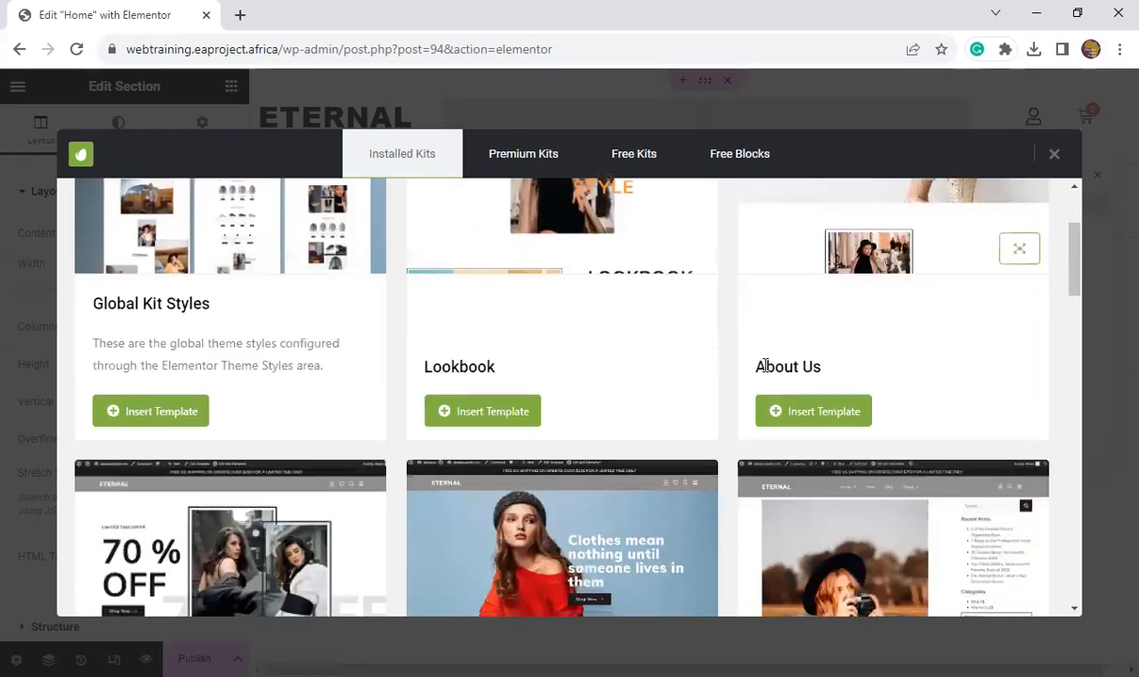
{"action": "scroll", "coordinate": [766, 374], "scroll_direction": "down", "scroll_amount": 6}
{"action": "scroll", "coordinate": [766, 374], "scroll_direction": "down", "scroll_amount": 7}
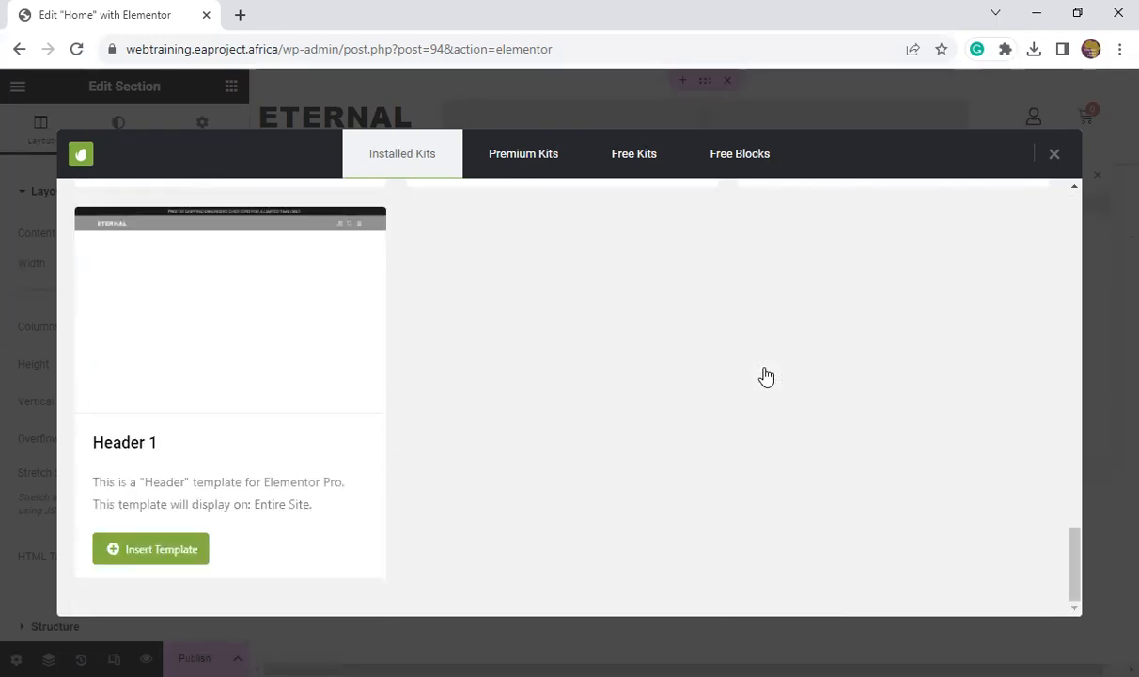
{"action": "scroll", "coordinate": [763, 376], "scroll_direction": "up", "scroll_amount": 4}
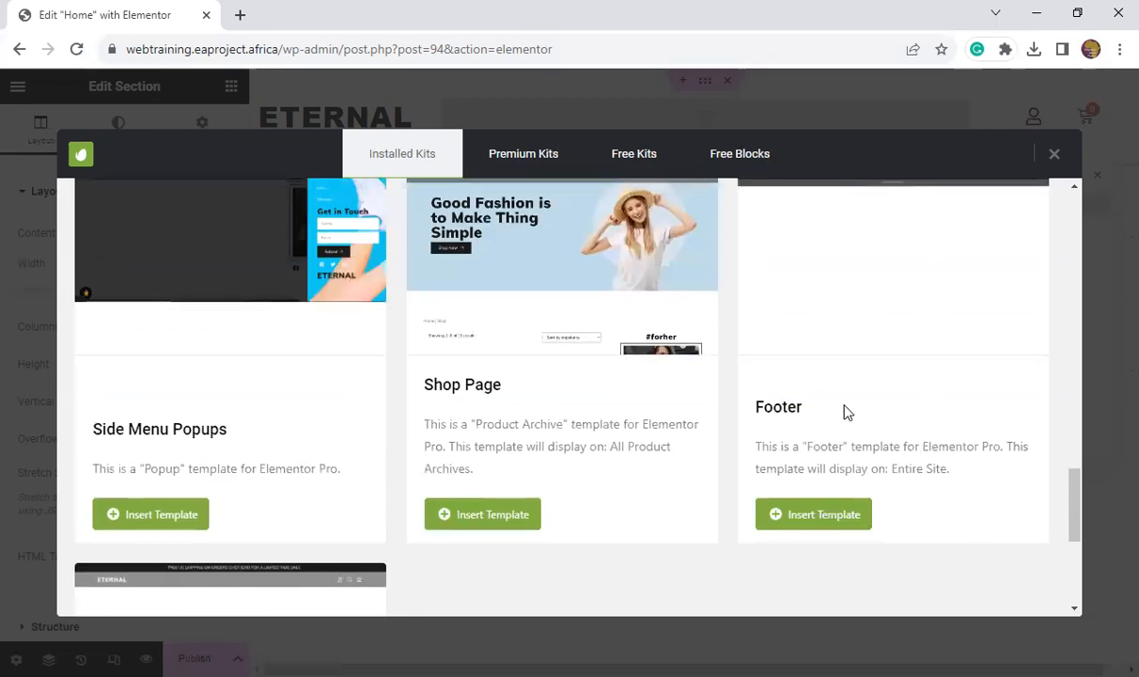
{"action": "scroll", "coordinate": [844, 411], "scroll_direction": "up", "scroll_amount": 3}
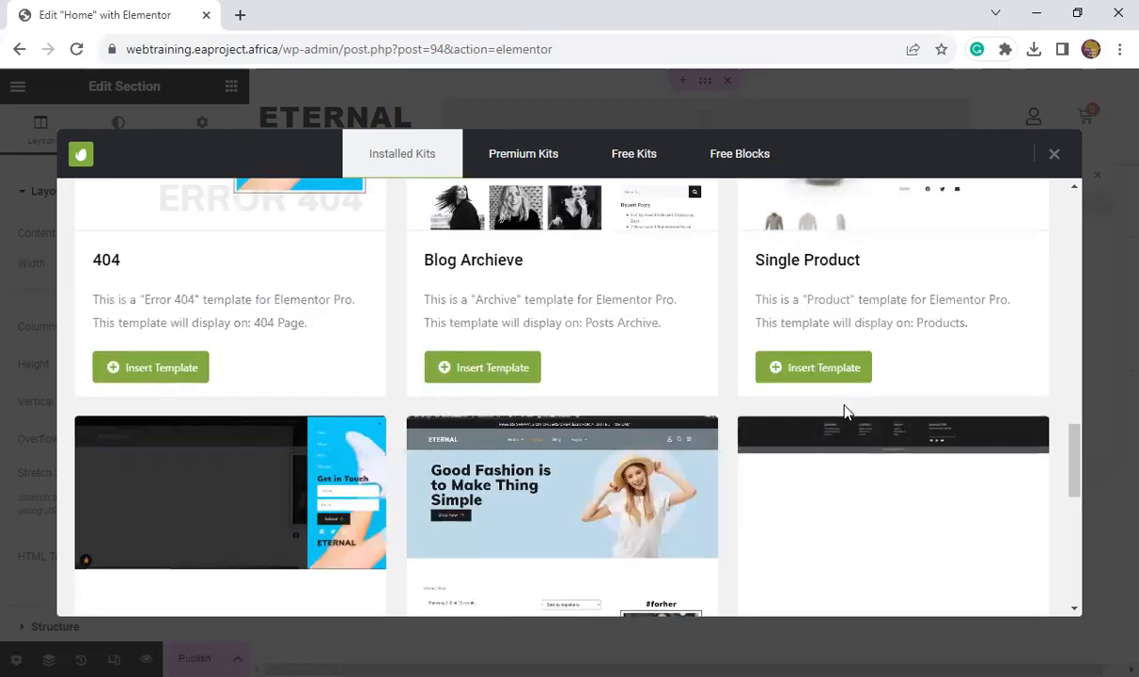
{"action": "scroll", "coordinate": [844, 411], "scroll_direction": "up", "scroll_amount": 1}
{"action": "scroll", "coordinate": [846, 404], "scroll_direction": "up", "scroll_amount": 1}
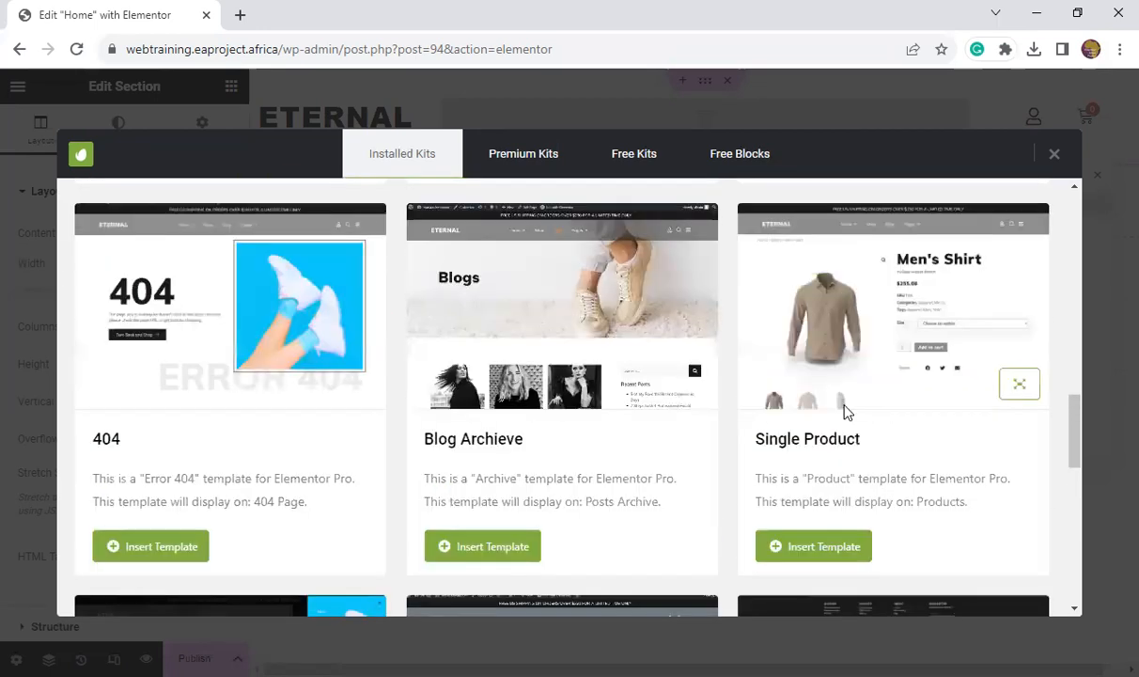
{"action": "scroll", "coordinate": [844, 411], "scroll_direction": "up", "scroll_amount": 2}
{"action": "scroll", "coordinate": [844, 411], "scroll_direction": "up", "scroll_amount": 2}
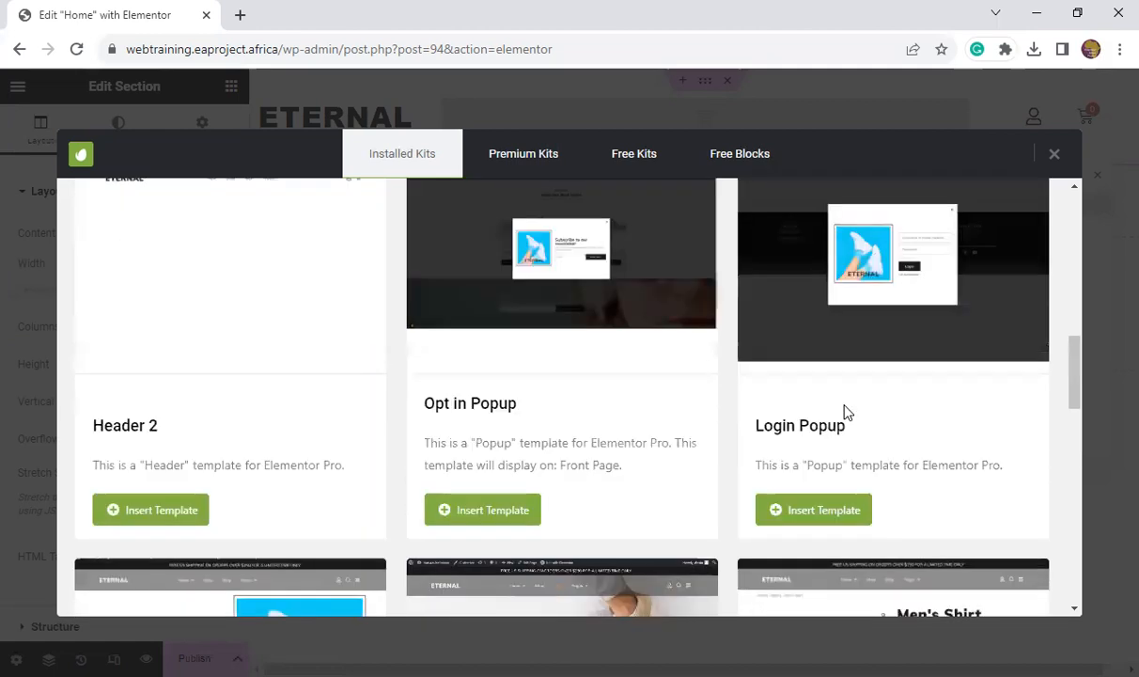
{"action": "scroll", "coordinate": [845, 409], "scroll_direction": "up", "scroll_amount": 4}
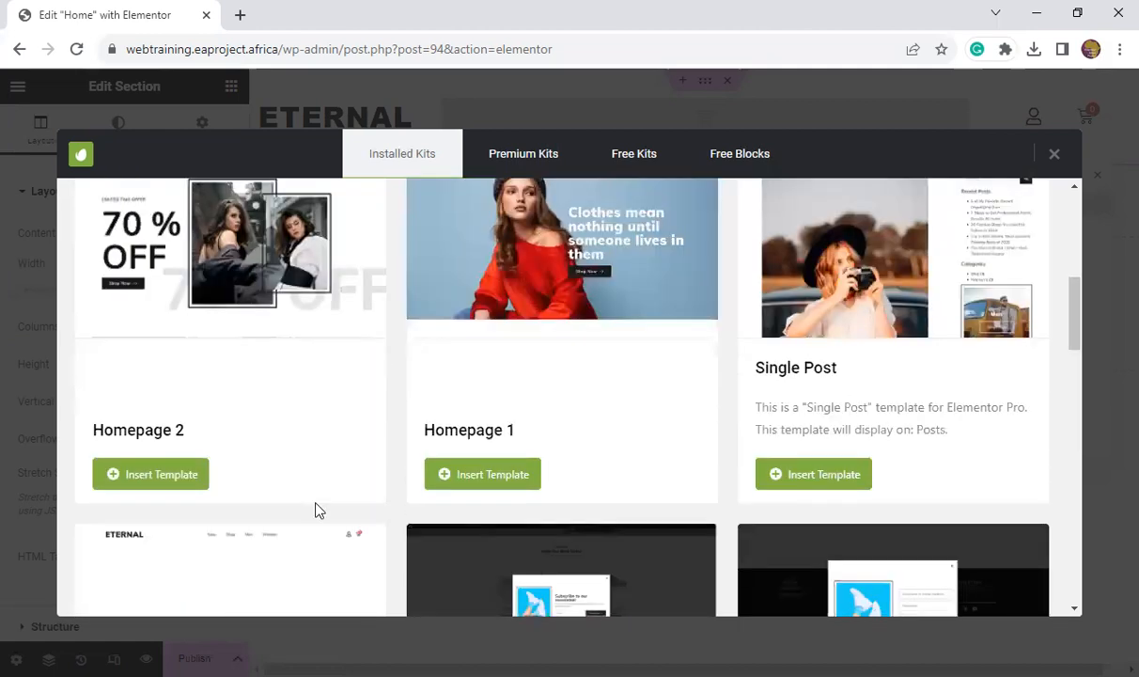
{"action": "scroll", "coordinate": [828, 444], "scroll_direction": "up", "scroll_amount": 1}
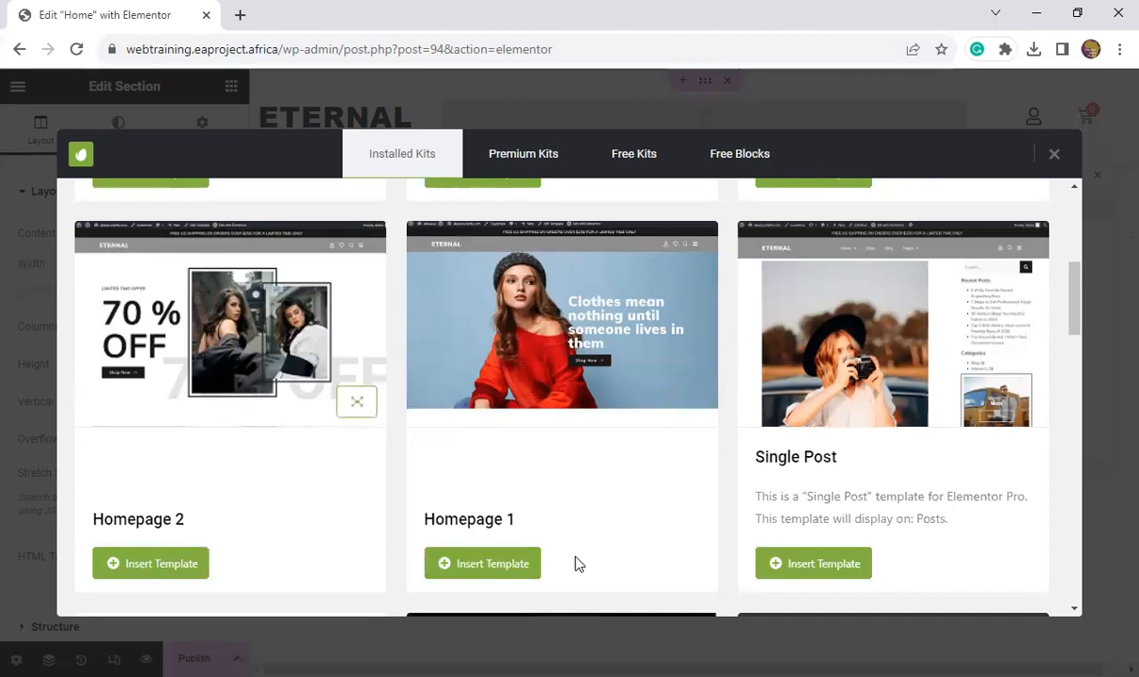
{"action": "left_click", "coordinate": [507, 570]}
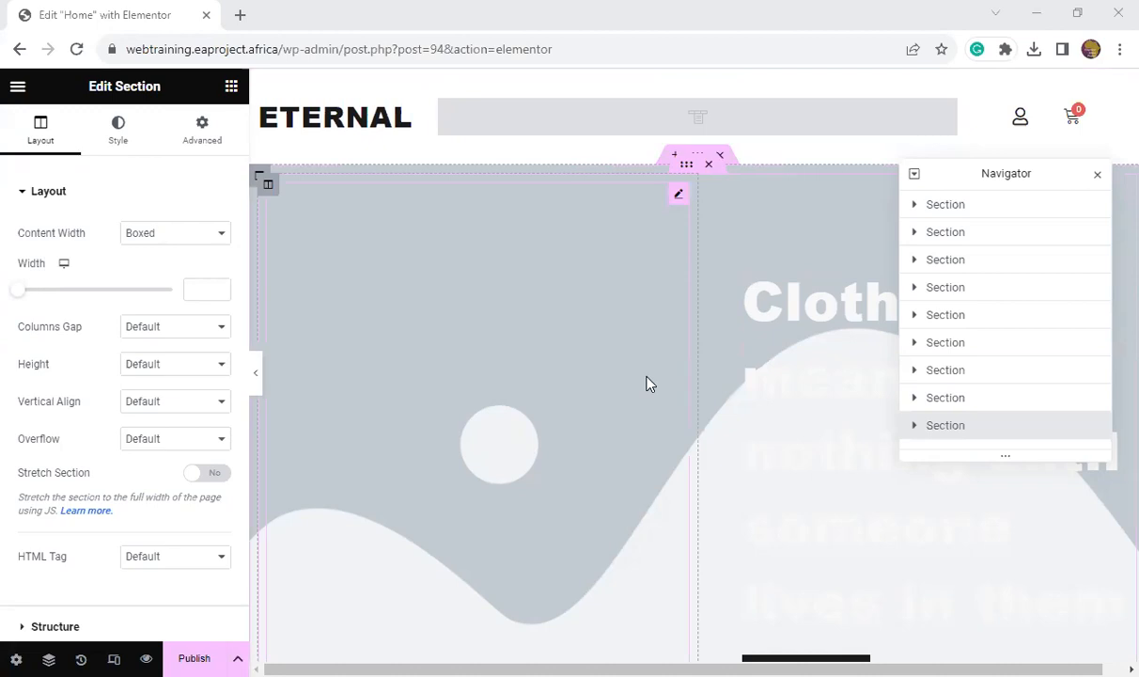
- Open the installed Eternal template kit from the empty area beneath the last homepage section
{"action": "scroll", "coordinate": [647, 383], "scroll_direction": "down", "scroll_amount": 5}
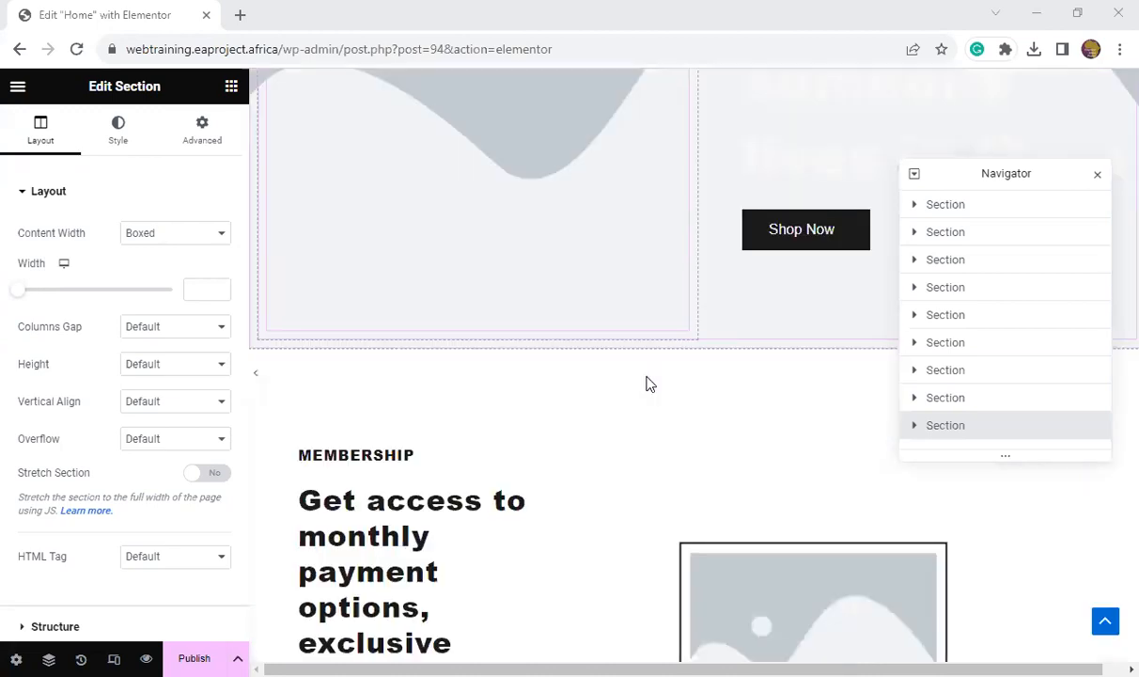
{"action": "scroll", "coordinate": [647, 383], "scroll_direction": "down", "scroll_amount": 5}
{"action": "scroll", "coordinate": [647, 383], "scroll_direction": "down", "scroll_amount": 6}
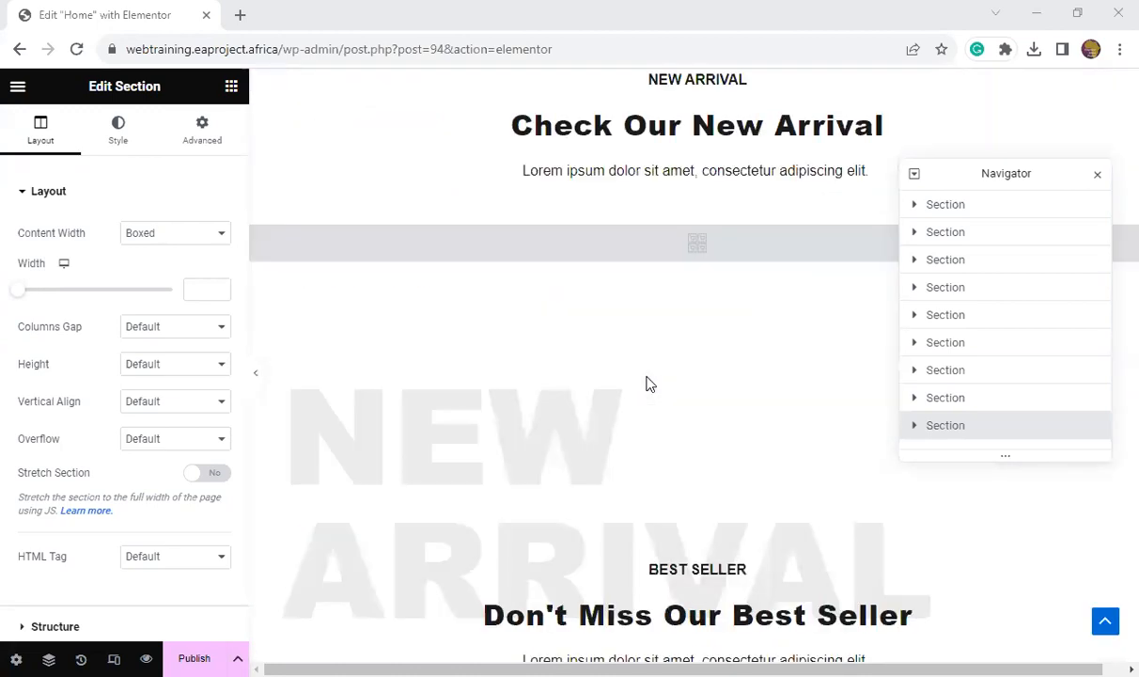
{"action": "scroll", "coordinate": [647, 383], "scroll_direction": "down", "scroll_amount": 10}
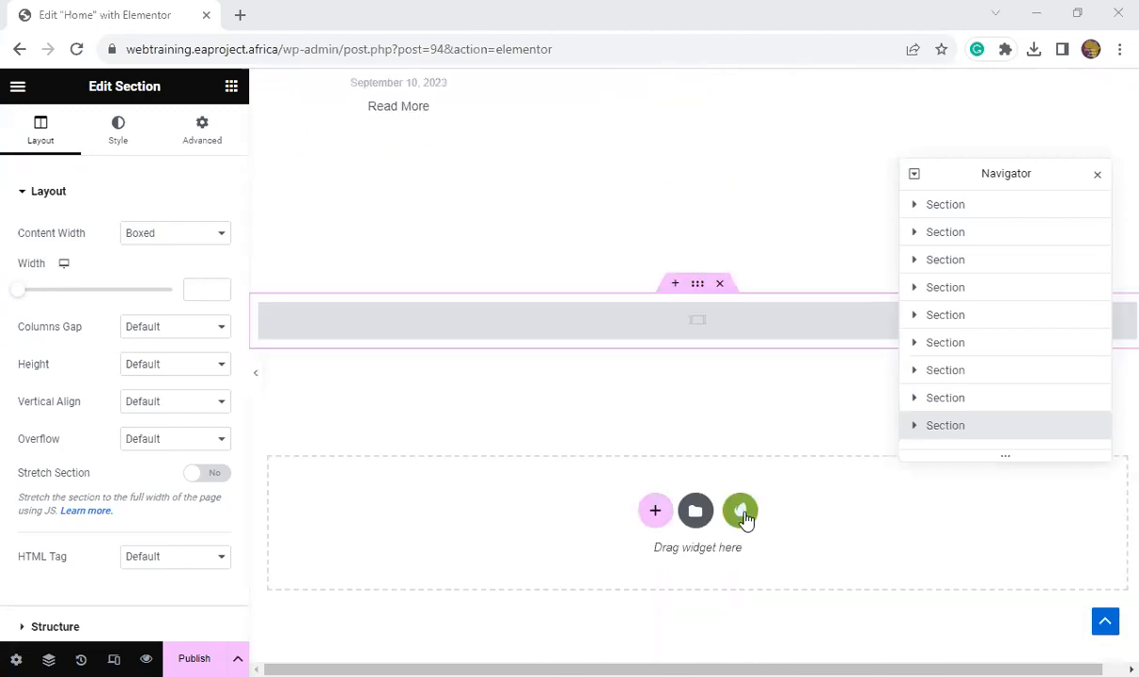
{"action": "left_click", "coordinate": [742, 513]}
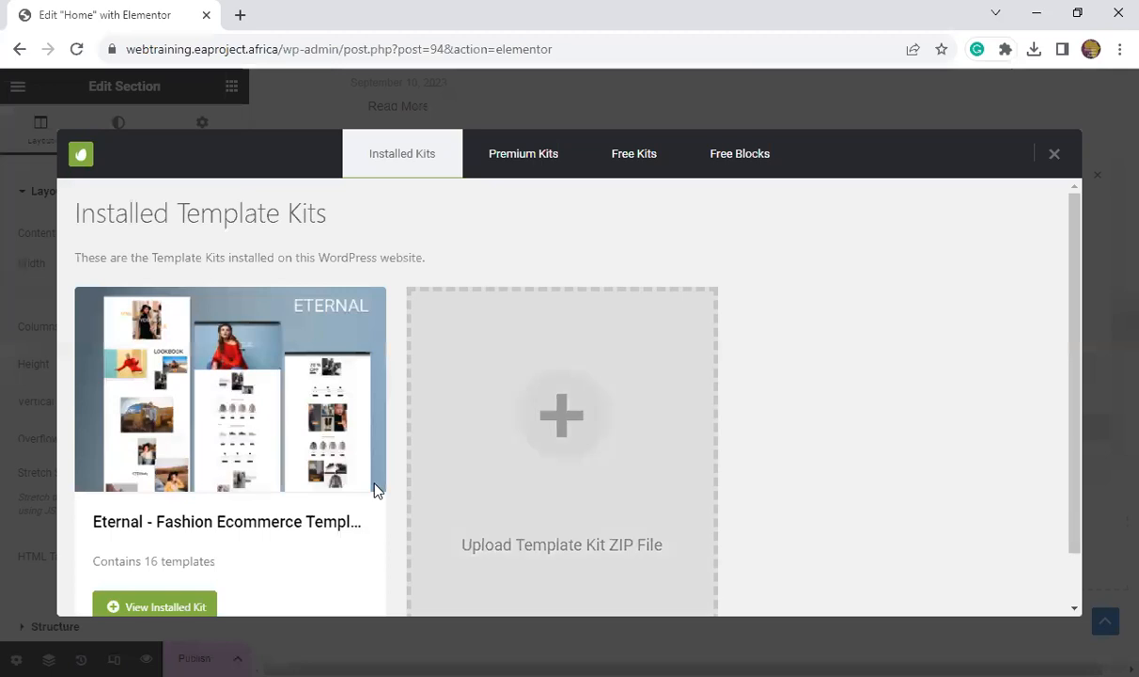
{"action": "left_click", "coordinate": [146, 609]}
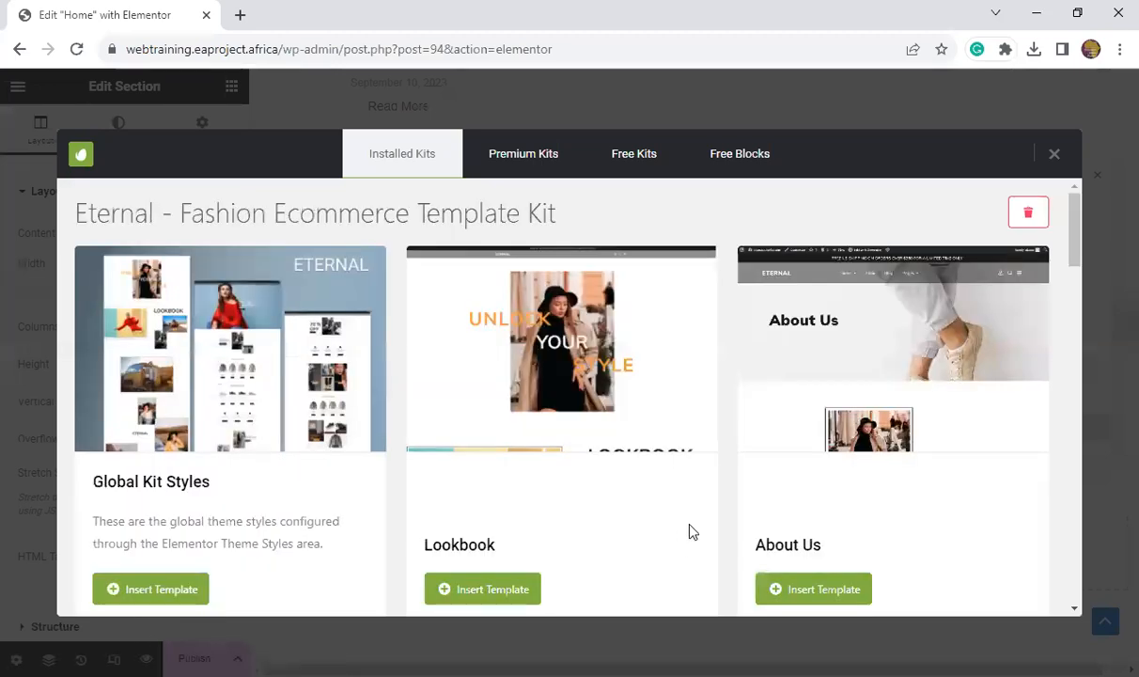
- Insert the Eternal kit's Footer template at the end of the Home page
{"action": "scroll", "coordinate": [715, 479], "scroll_direction": "down", "scroll_amount": 5}
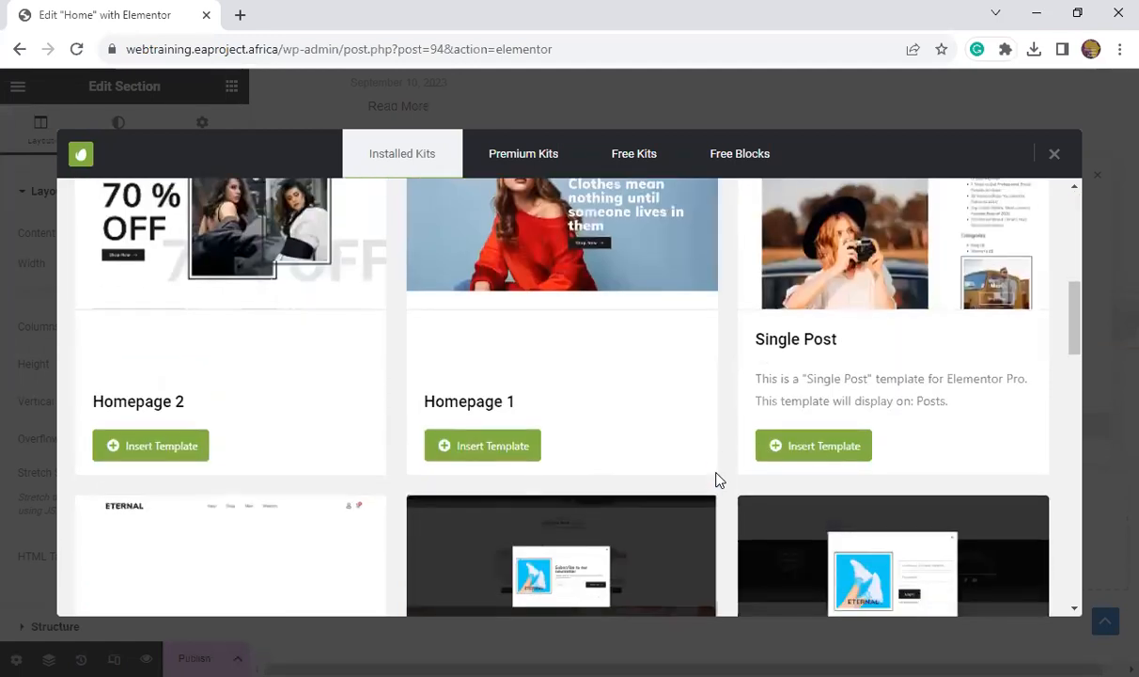
{"action": "scroll", "coordinate": [717, 480], "scroll_direction": "down", "scroll_amount": 8}
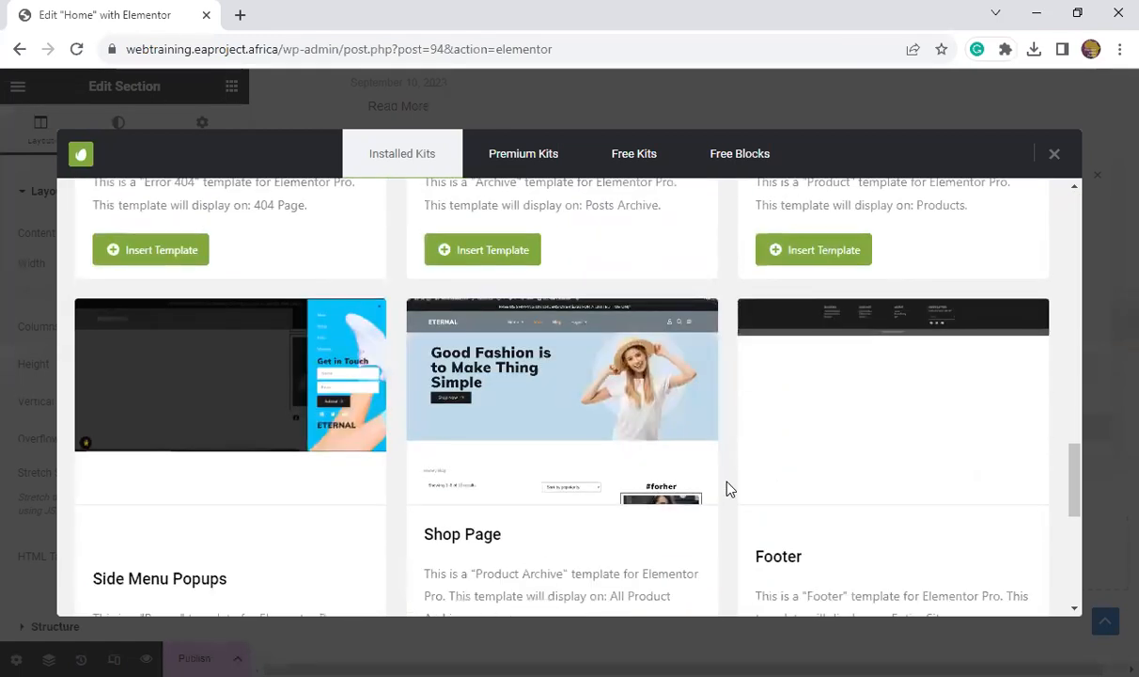
{"action": "scroll", "coordinate": [731, 488], "scroll_direction": "down", "scroll_amount": 6}
{"action": "scroll", "coordinate": [730, 488], "scroll_direction": "up", "scroll_amount": 6}
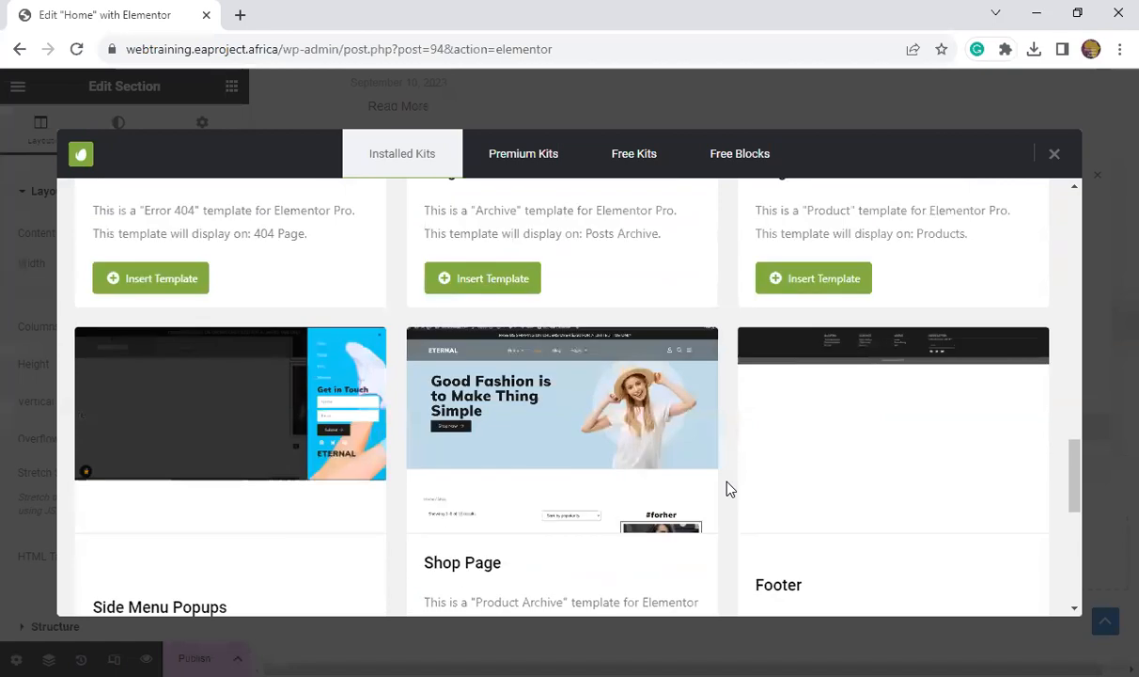
{"action": "scroll", "coordinate": [730, 488], "scroll_direction": "up", "scroll_amount": 1}
{"action": "scroll", "coordinate": [731, 488], "scroll_direction": "down", "scroll_amount": 5}
{"action": "scroll", "coordinate": [731, 488], "scroll_direction": "up", "scroll_amount": 4}
{"action": "scroll", "coordinate": [813, 436], "scroll_direction": "down", "scroll_amount": 2}
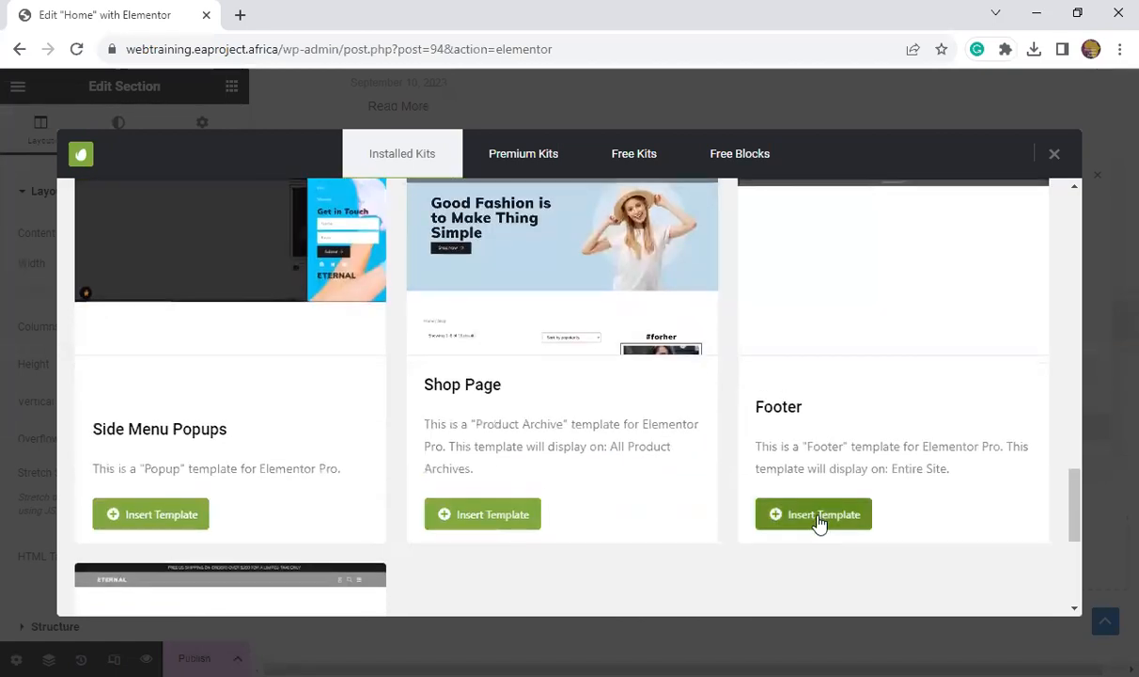
{"action": "left_click", "coordinate": [817, 515]}
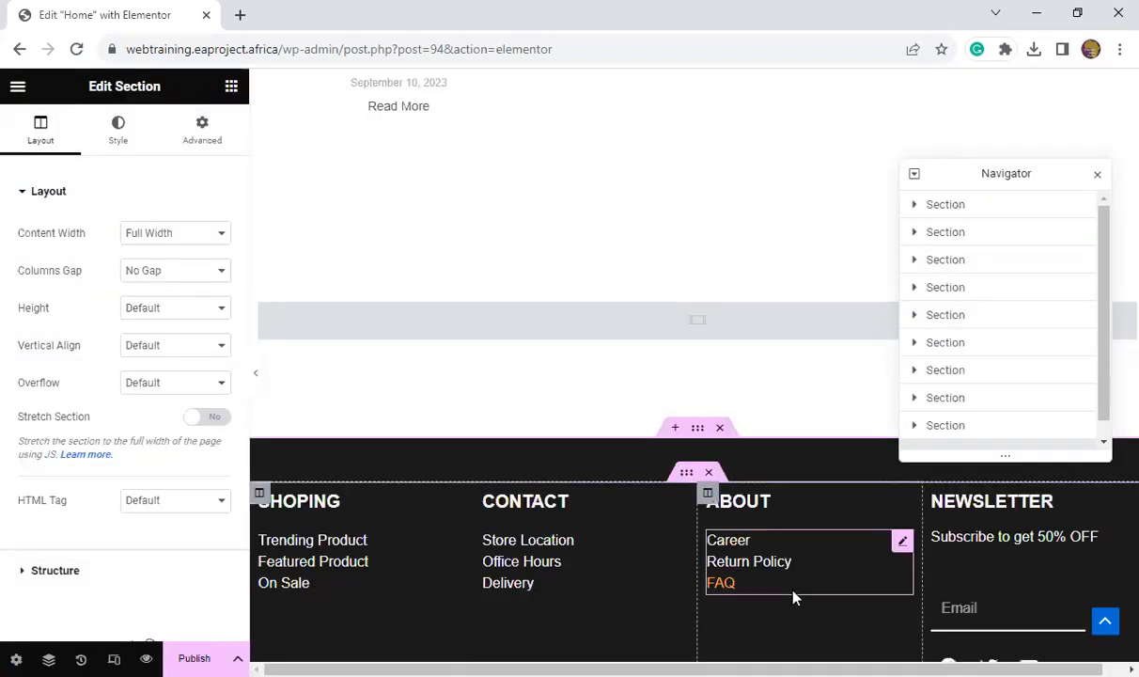
- Review the assembled Home page from the footer up through the news, features and new arrival sections to the header
{"action": "scroll", "coordinate": [792, 597], "scroll_direction": "down", "scroll_amount": 4}
{"action": "scroll", "coordinate": [793, 597], "scroll_direction": "up", "scroll_amount": 5}
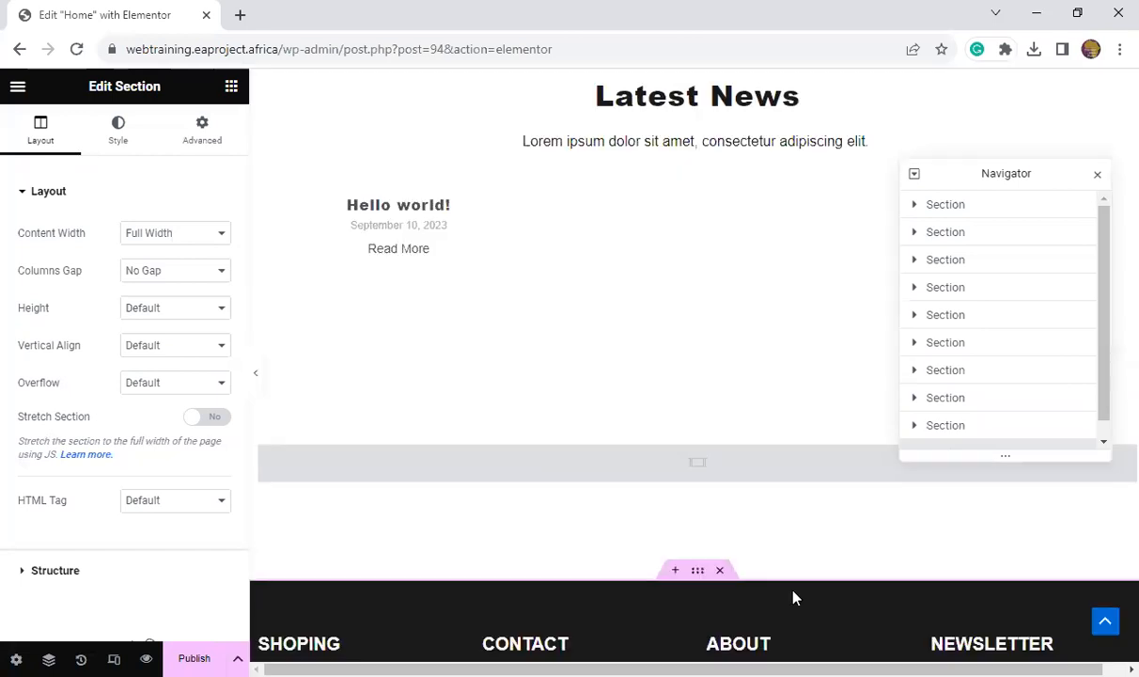
{"action": "scroll", "coordinate": [792, 596], "scroll_direction": "up", "scroll_amount": 5}
{"action": "scroll", "coordinate": [793, 597], "scroll_direction": "up", "scroll_amount": 4}
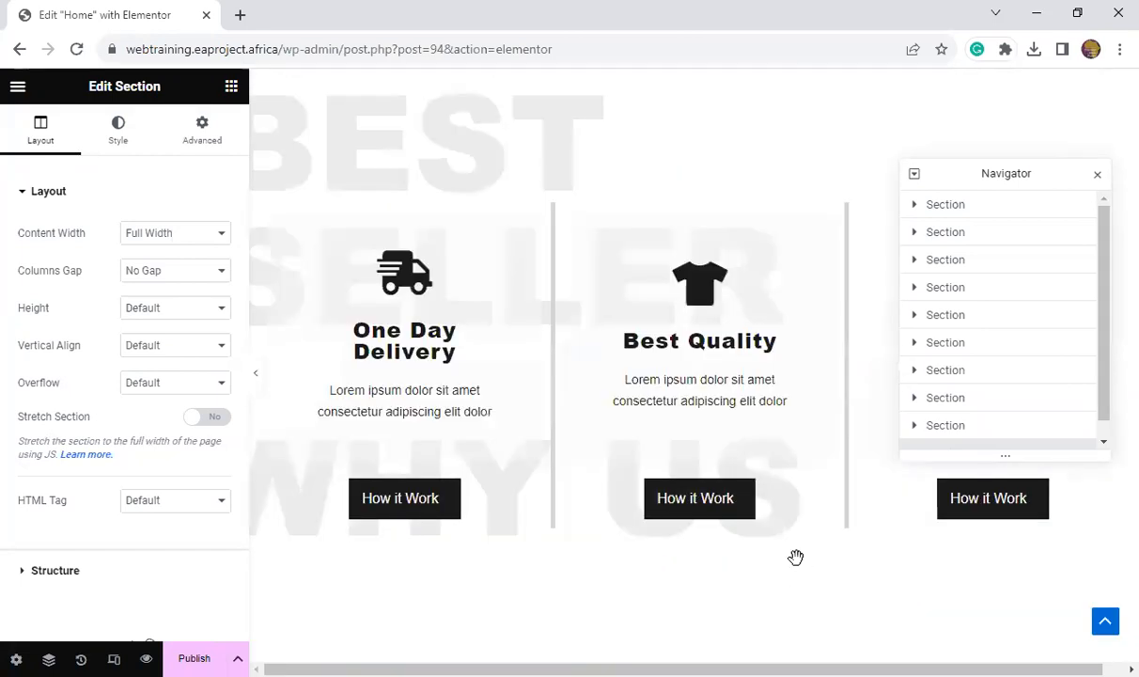
{"action": "scroll", "coordinate": [796, 556], "scroll_direction": "up", "scroll_amount": 4}
{"action": "scroll", "coordinate": [799, 566], "scroll_direction": "up", "scroll_amount": 4}
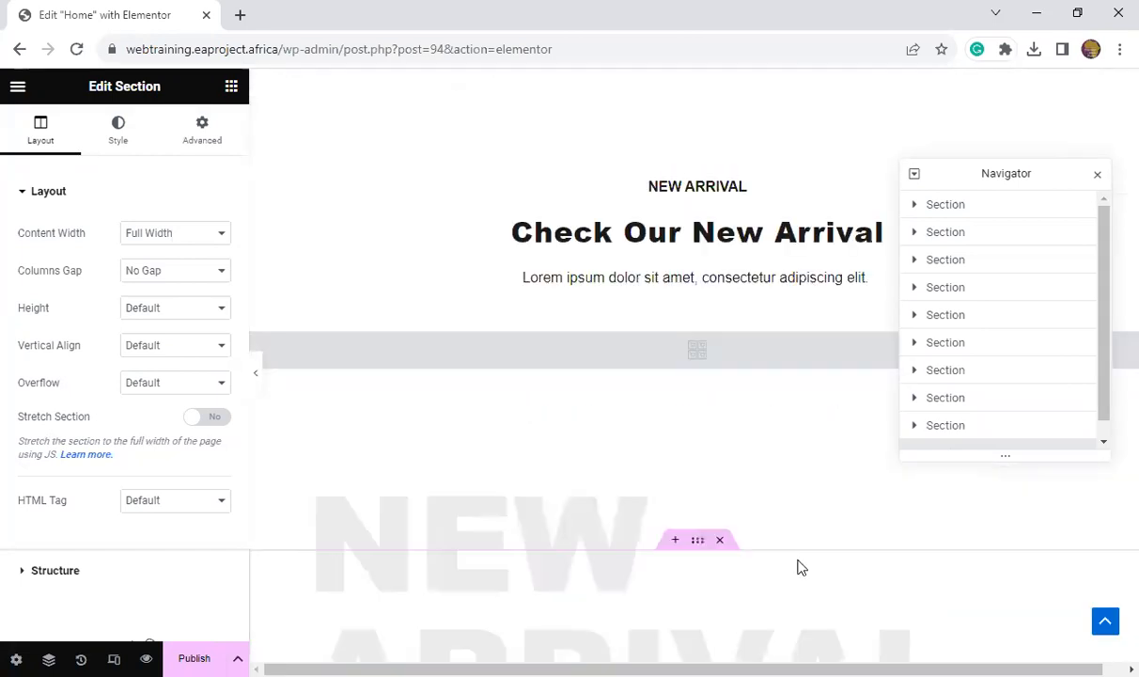
{"action": "scroll", "coordinate": [805, 576], "scroll_direction": "up", "scroll_amount": 4}
{"action": "scroll", "coordinate": [805, 577], "scroll_direction": "up", "scroll_amount": 3}
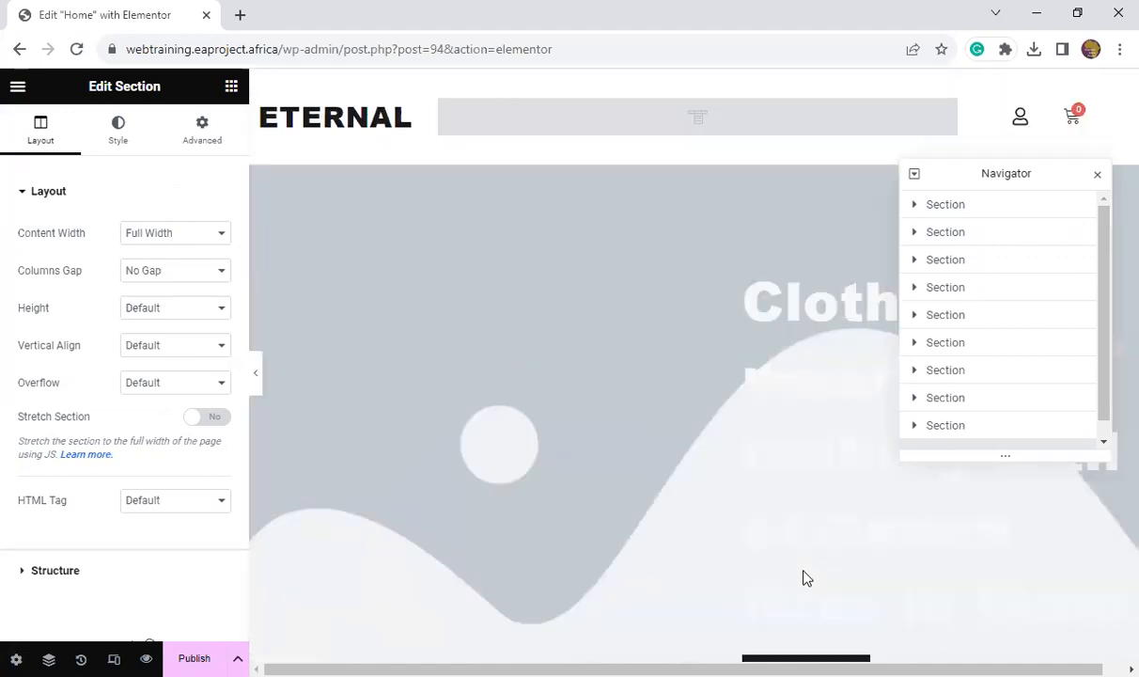
- Examine the hero section's placeholder image, heading and button, and the membership section below it
{"action": "scroll", "coordinate": [804, 577], "scroll_direction": "down", "scroll_amount": 2}
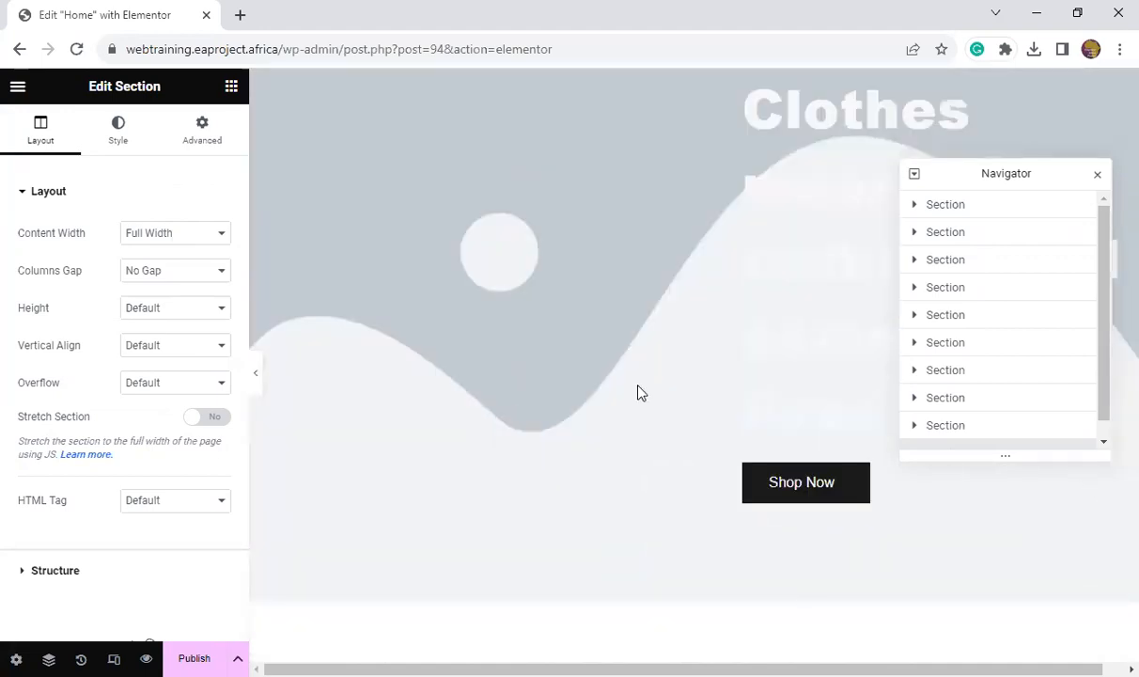
{"action": "scroll", "coordinate": [523, 395], "scroll_direction": "up", "scroll_amount": 1}
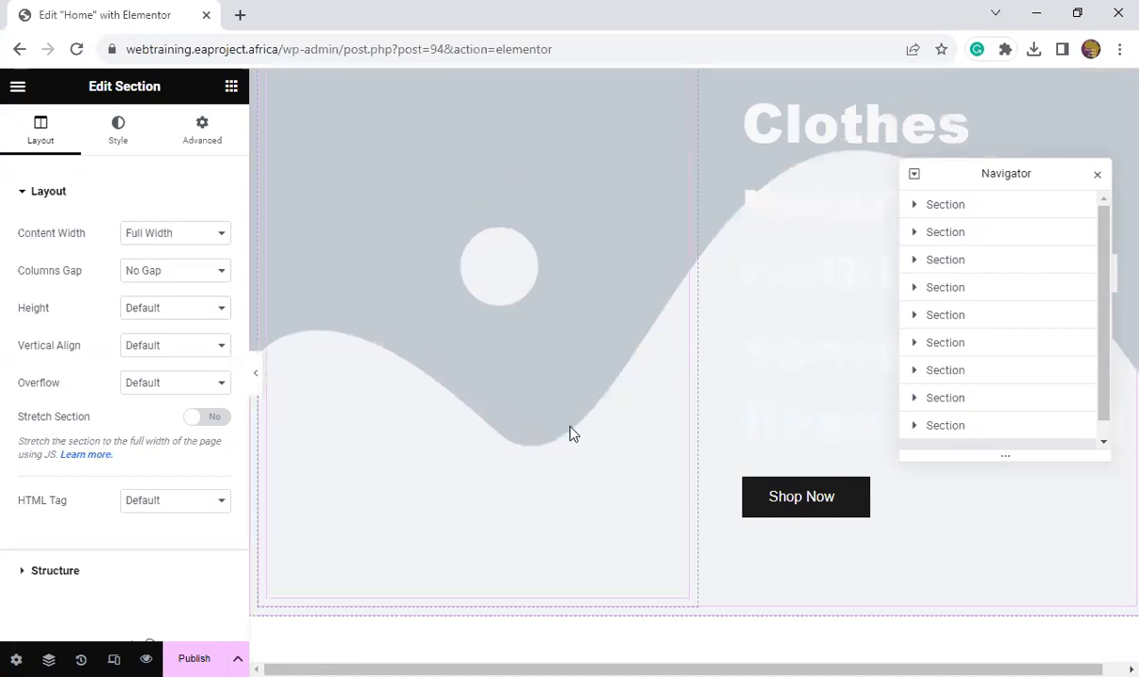
{"action": "scroll", "coordinate": [526, 407], "scroll_direction": "down", "scroll_amount": 2}
{"action": "scroll", "coordinate": [538, 402], "scroll_direction": "up", "scroll_amount": 4}
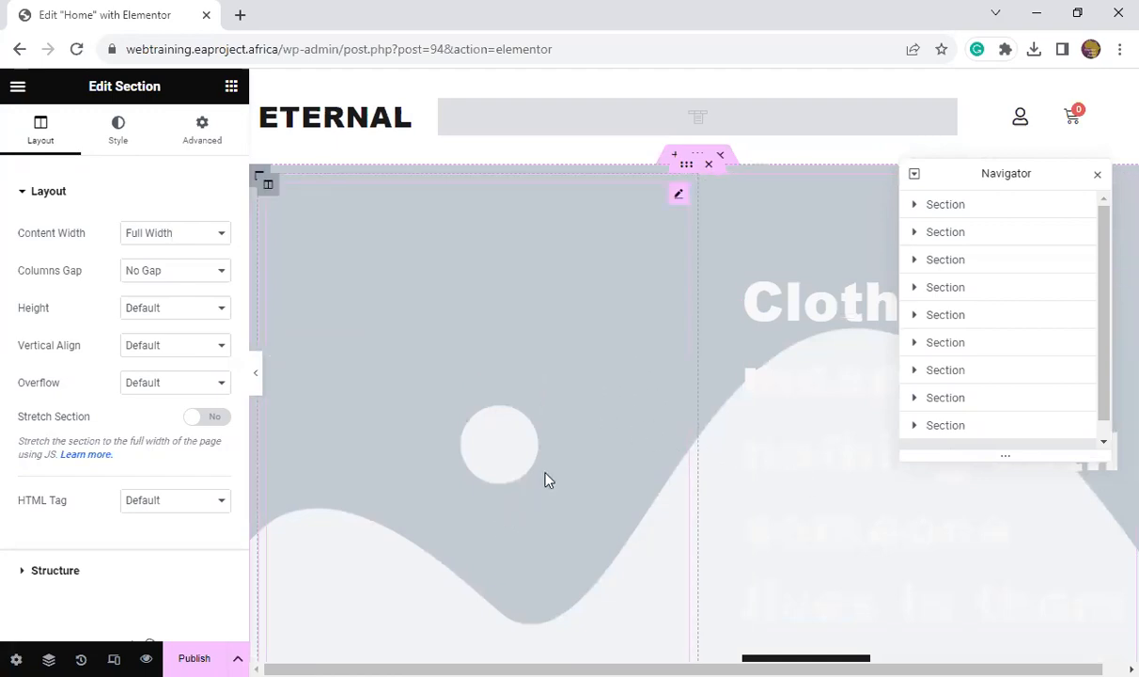
{"action": "scroll", "coordinate": [779, 481], "scroll_direction": "down", "scroll_amount": 2}
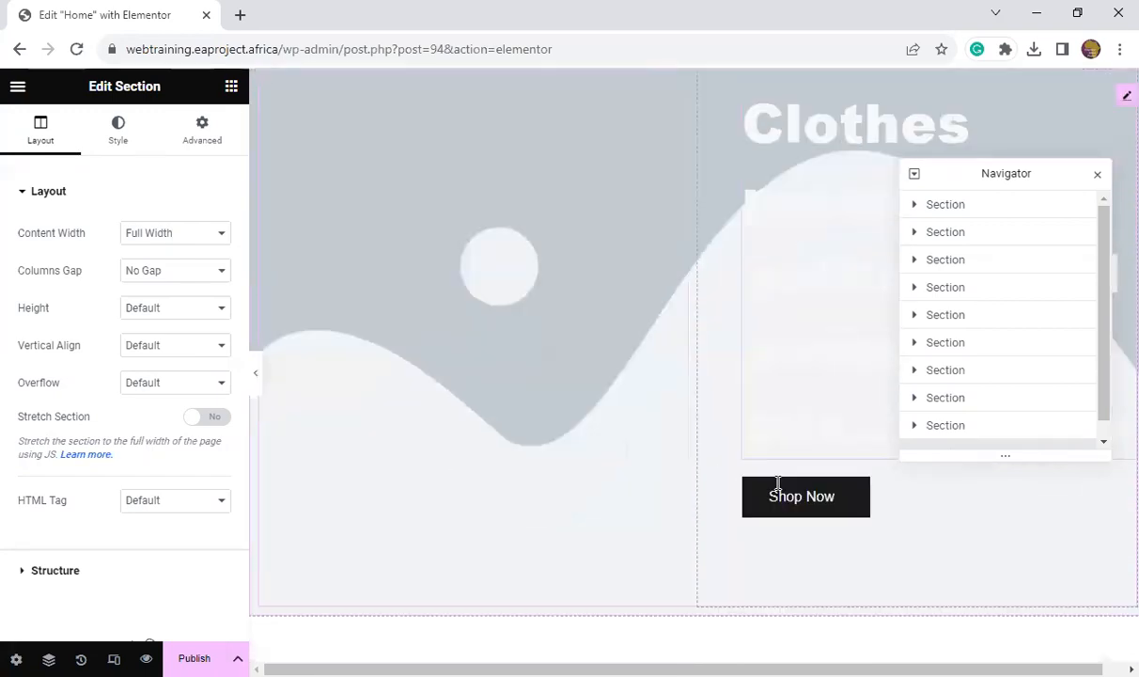
{"action": "scroll", "coordinate": [778, 487], "scroll_direction": "down", "scroll_amount": 2}
{"action": "scroll", "coordinate": [778, 489], "scroll_direction": "up", "scroll_amount": 2}
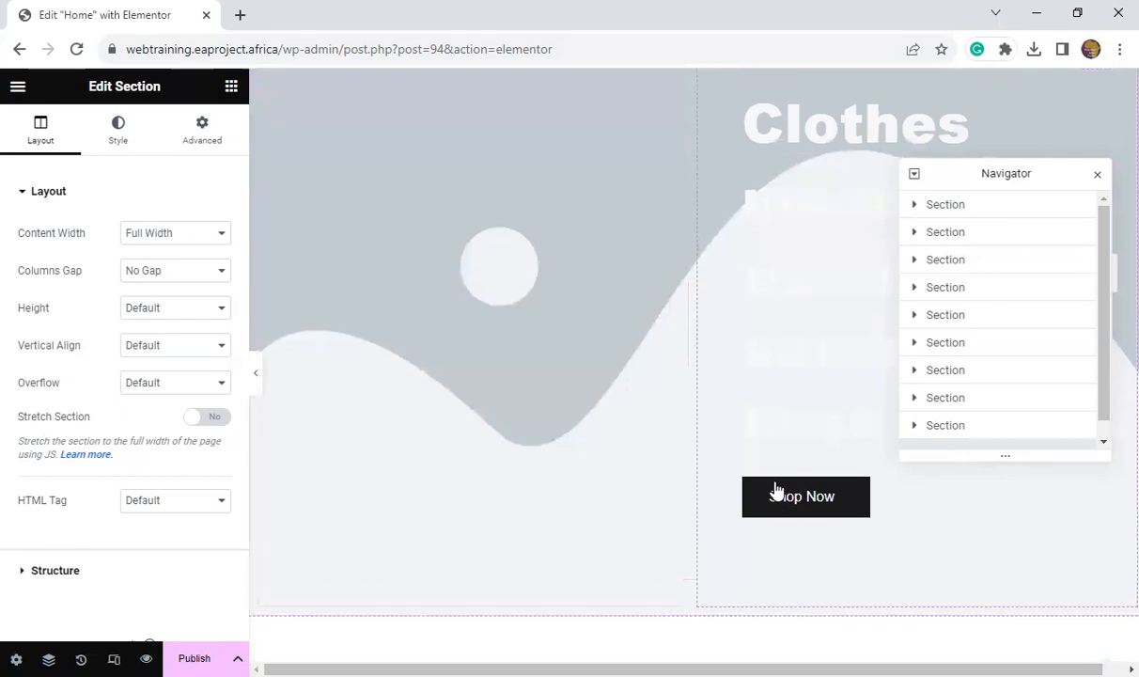
{"action": "scroll", "coordinate": [611, 505], "scroll_direction": "down", "scroll_amount": 9}
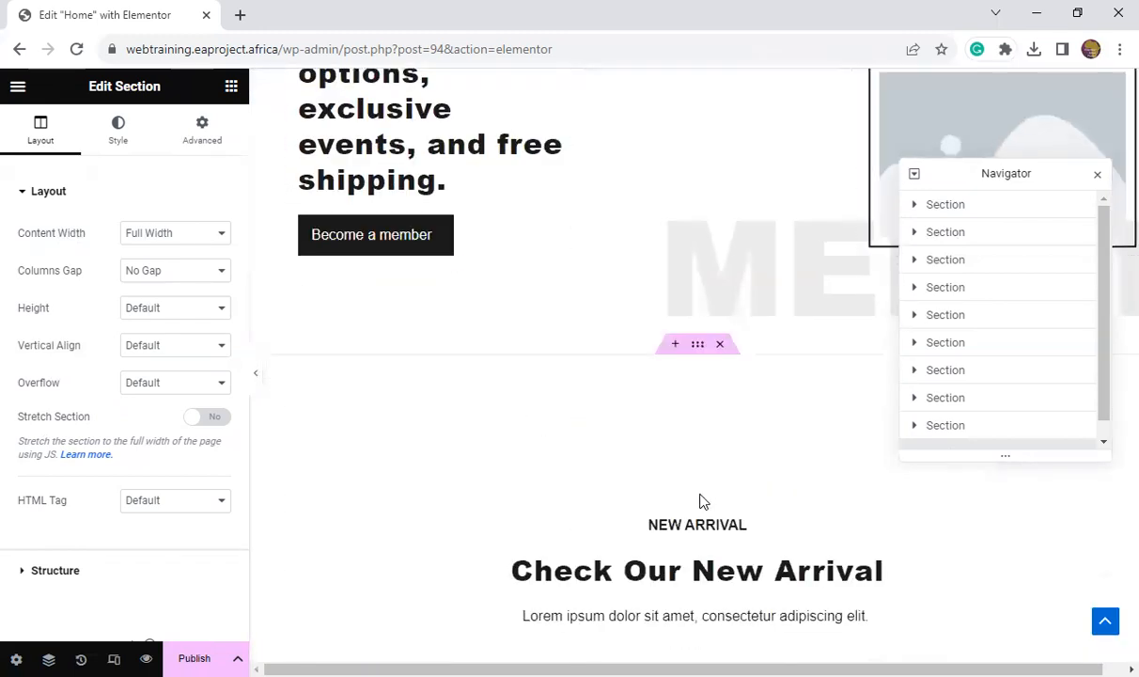
{"action": "scroll", "coordinate": [699, 501], "scroll_direction": "up", "scroll_amount": 6}
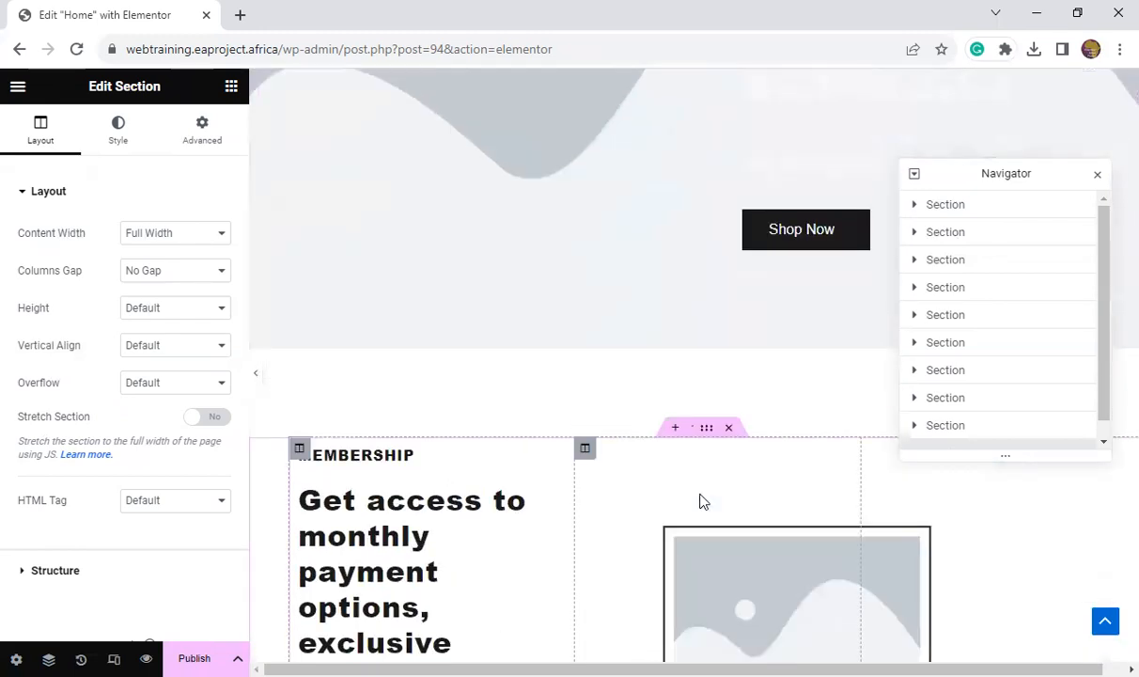
{"action": "scroll", "coordinate": [699, 498], "scroll_direction": "up", "scroll_amount": 5}
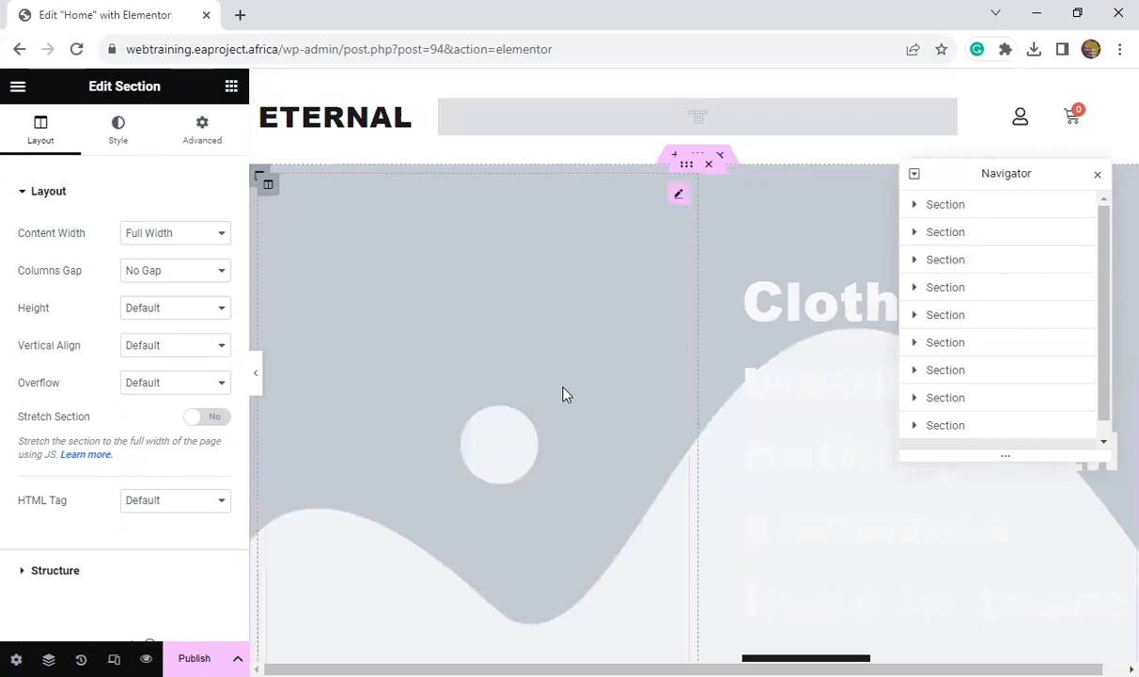
{"action": "scroll", "coordinate": [559, 425], "scroll_direction": "down", "scroll_amount": 4}
{"action": "scroll", "coordinate": [560, 427], "scroll_direction": "down", "scroll_amount": 15}
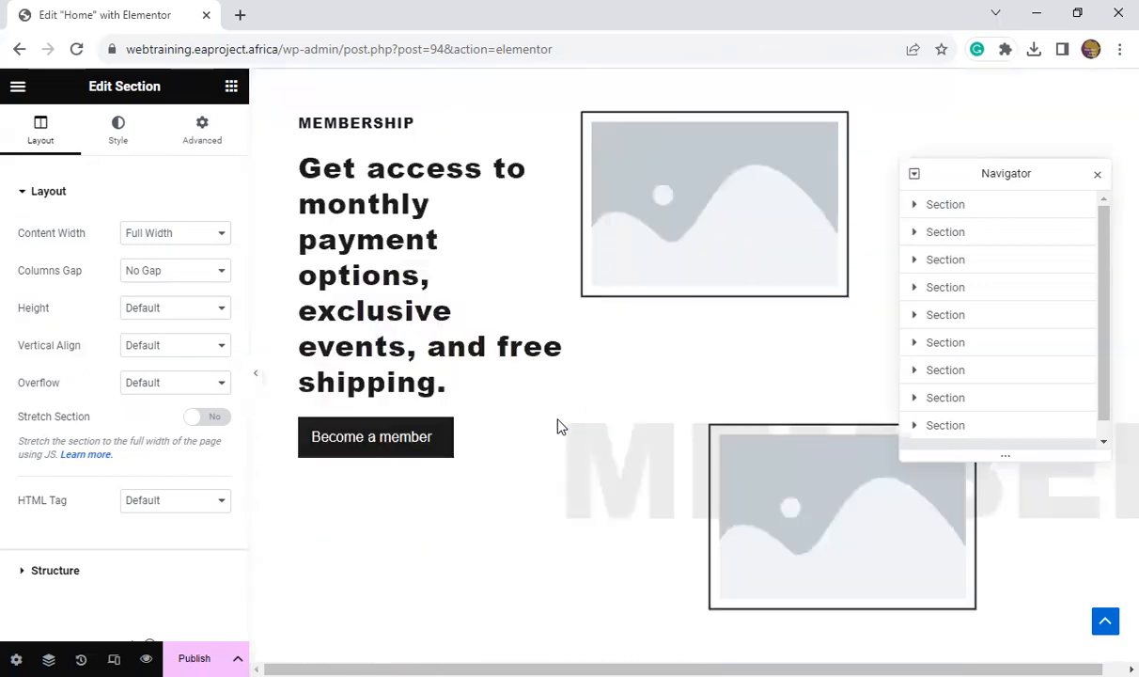
- Review the Home page layout in the editor from the footer up through the features, best seller and membership sections to the header
{"action": "scroll", "coordinate": [557, 427], "scroll_direction": "down", "scroll_amount": 20}
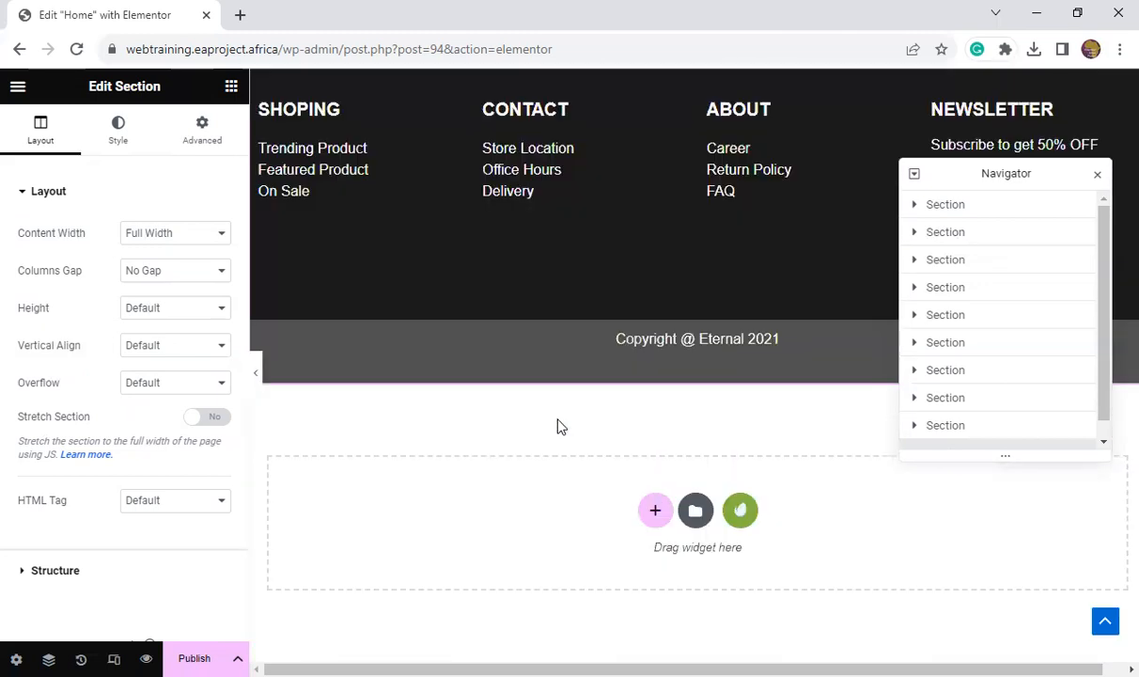
{"action": "scroll", "coordinate": [557, 427], "scroll_direction": "up", "scroll_amount": 15}
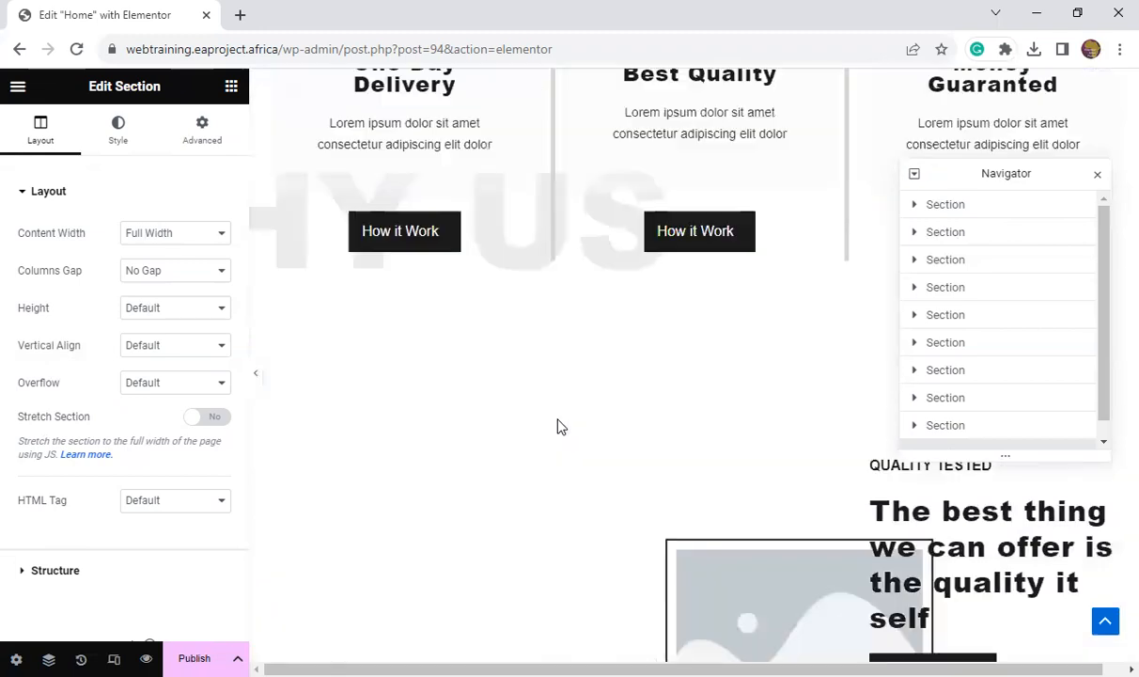
{"action": "scroll", "coordinate": [558, 427], "scroll_direction": "up", "scroll_amount": 10}
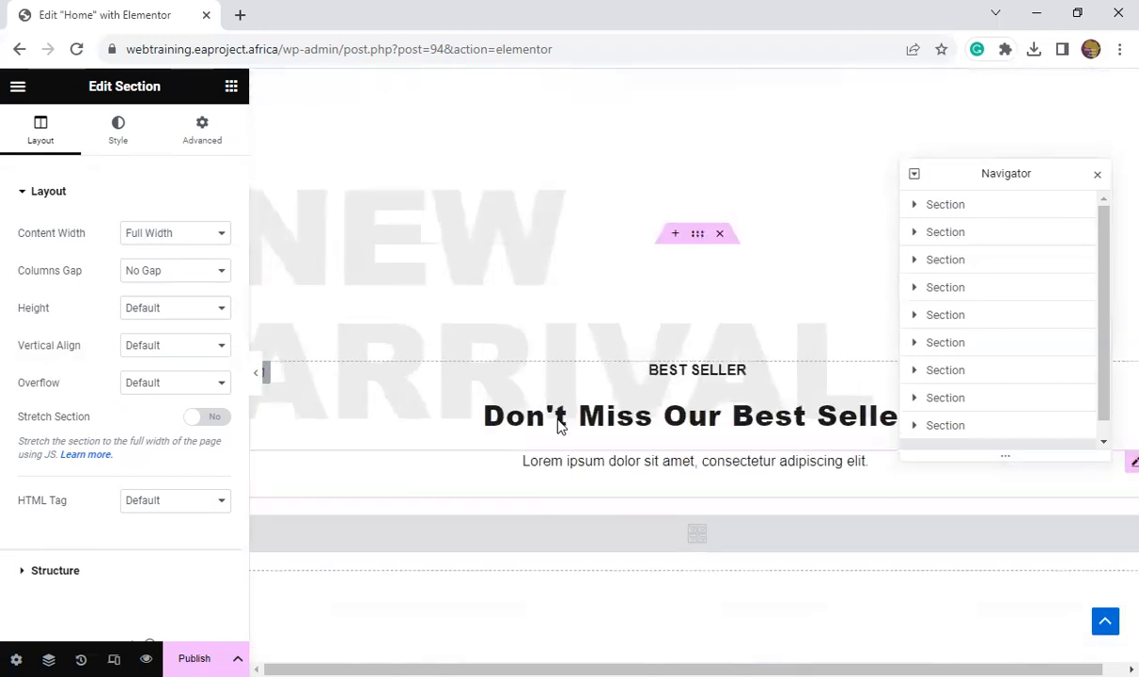
{"action": "scroll", "coordinate": [557, 427], "scroll_direction": "up", "scroll_amount": 7}
{"action": "scroll", "coordinate": [559, 418], "scroll_direction": "down", "scroll_amount": 4}
{"action": "scroll", "coordinate": [558, 419], "scroll_direction": "up", "scroll_amount": 3}
{"action": "scroll", "coordinate": [559, 420], "scroll_direction": "up", "scroll_amount": 6}
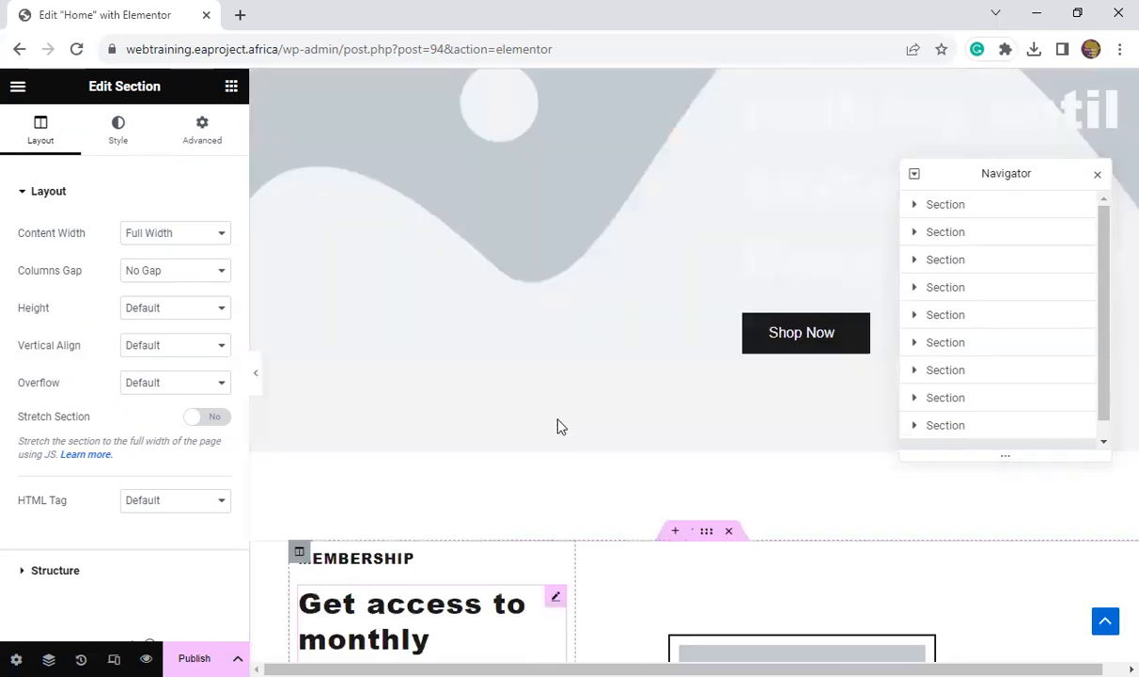
{"action": "scroll", "coordinate": [557, 427], "scroll_direction": "up", "scroll_amount": 4}
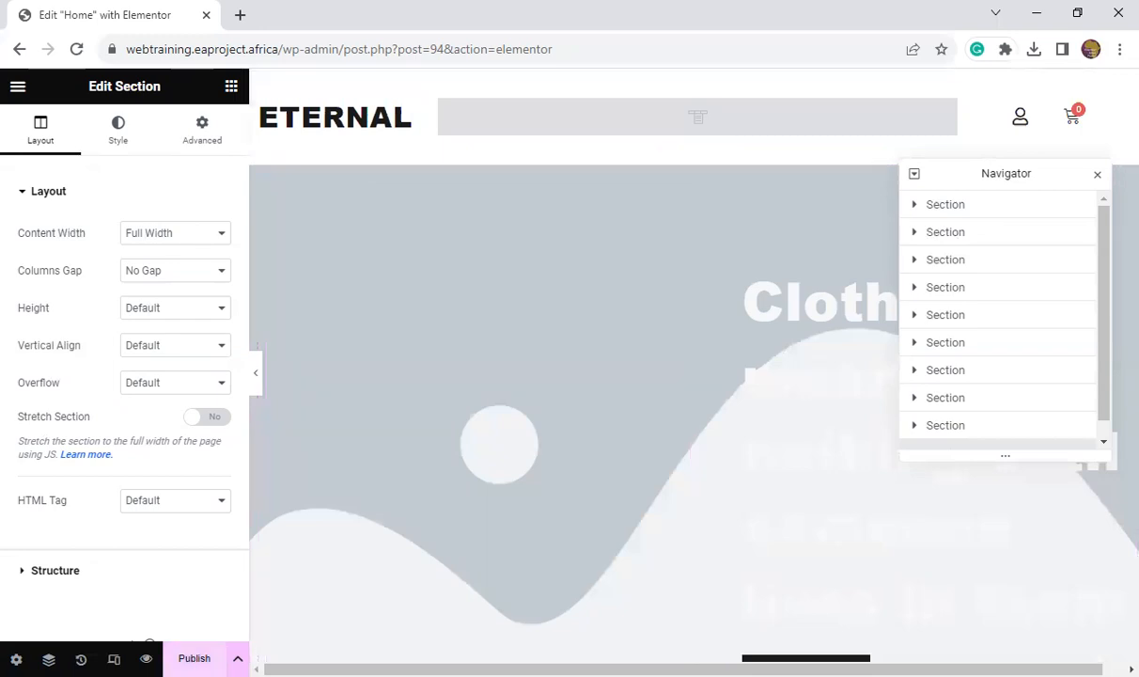
- Publish the Home page and open its live version in the browser
{"action": "left_click", "coordinate": [195, 659]}
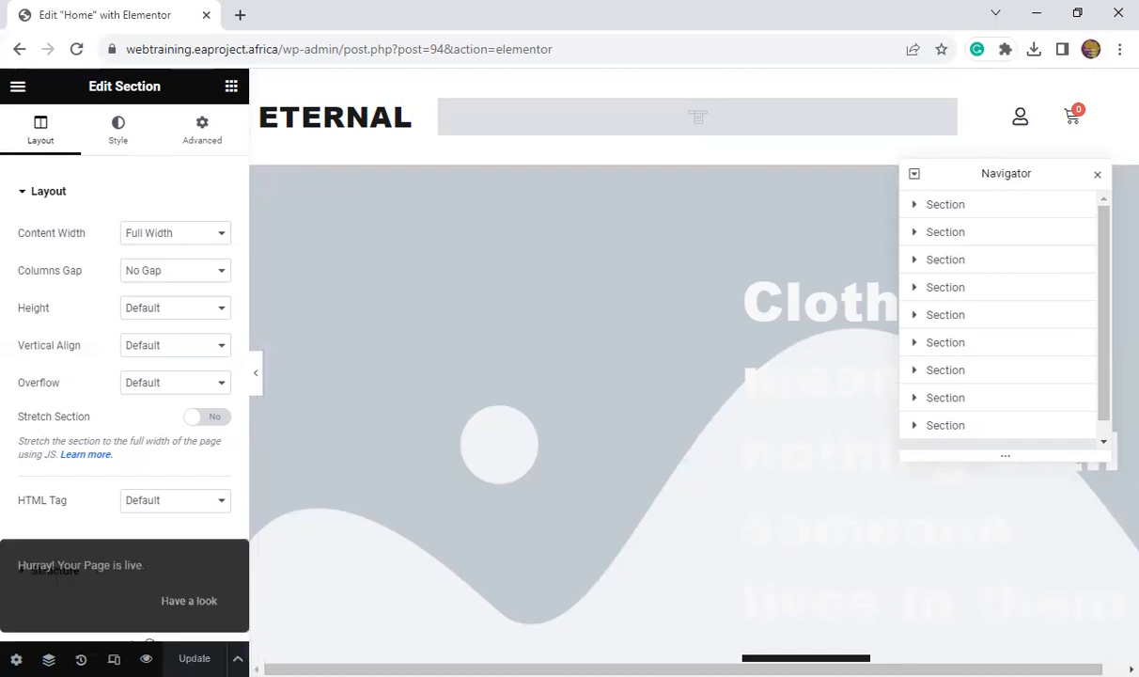
{"action": "right_click", "coordinate": [200, 606]}
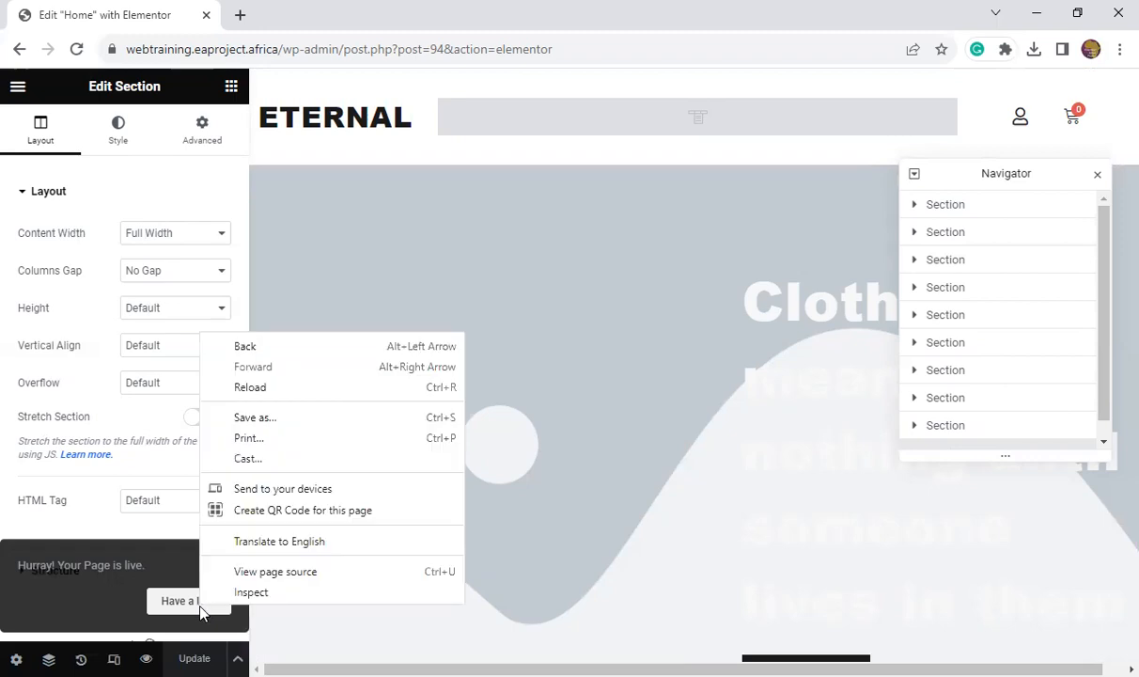
{"action": "left_click", "coordinate": [186, 611]}
{"action": "left_click", "coordinate": [187, 610]}
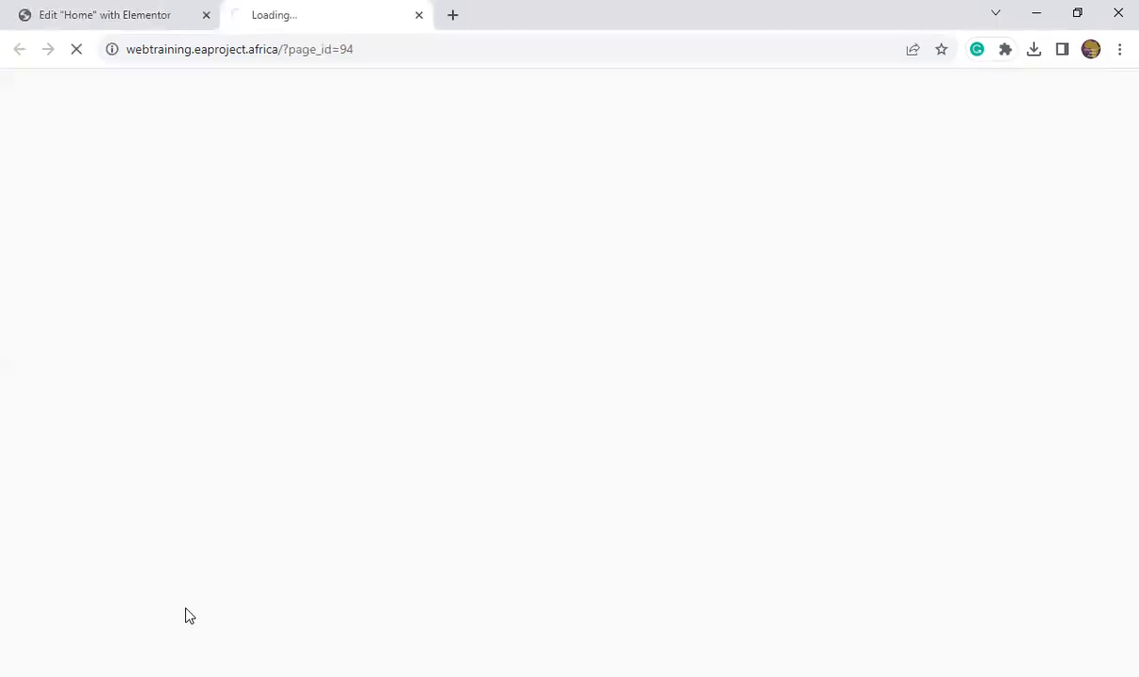
{"action": "left_click", "coordinate": [132, 19]}
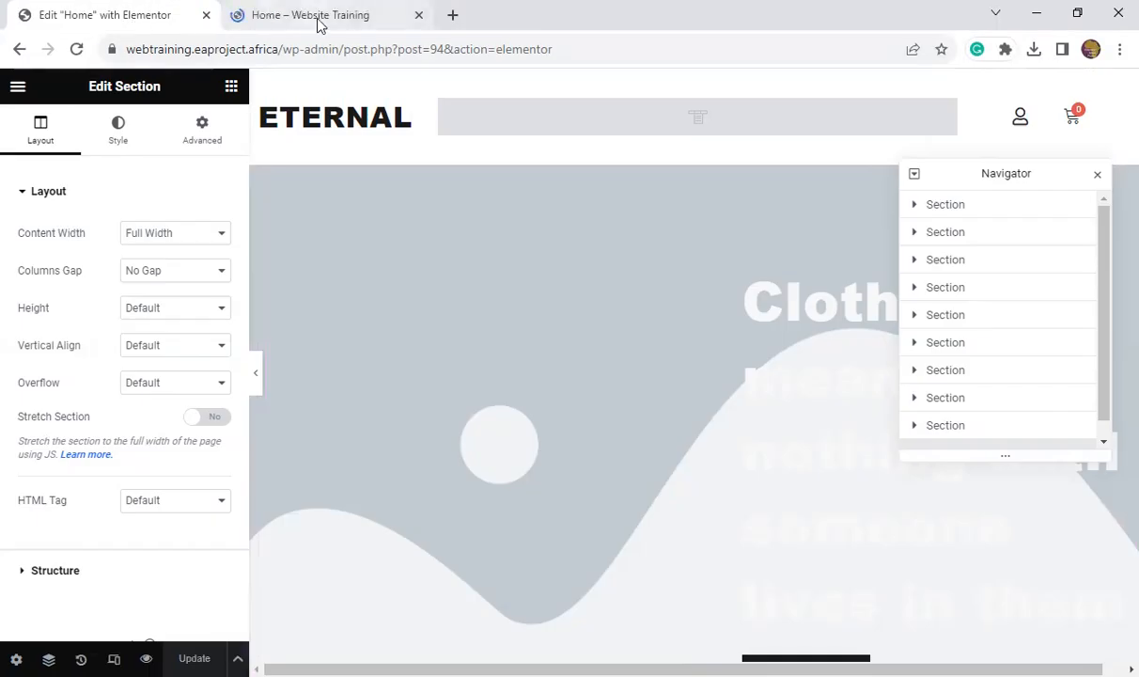
{"action": "key", "text": "ctrl+Tab"}
- Examine the published Home page from the hero section down to the footer and back up past the Latest News and New Arrival sections
{"action": "scroll", "coordinate": [636, 415], "scroll_direction": "down", "scroll_amount": 15}
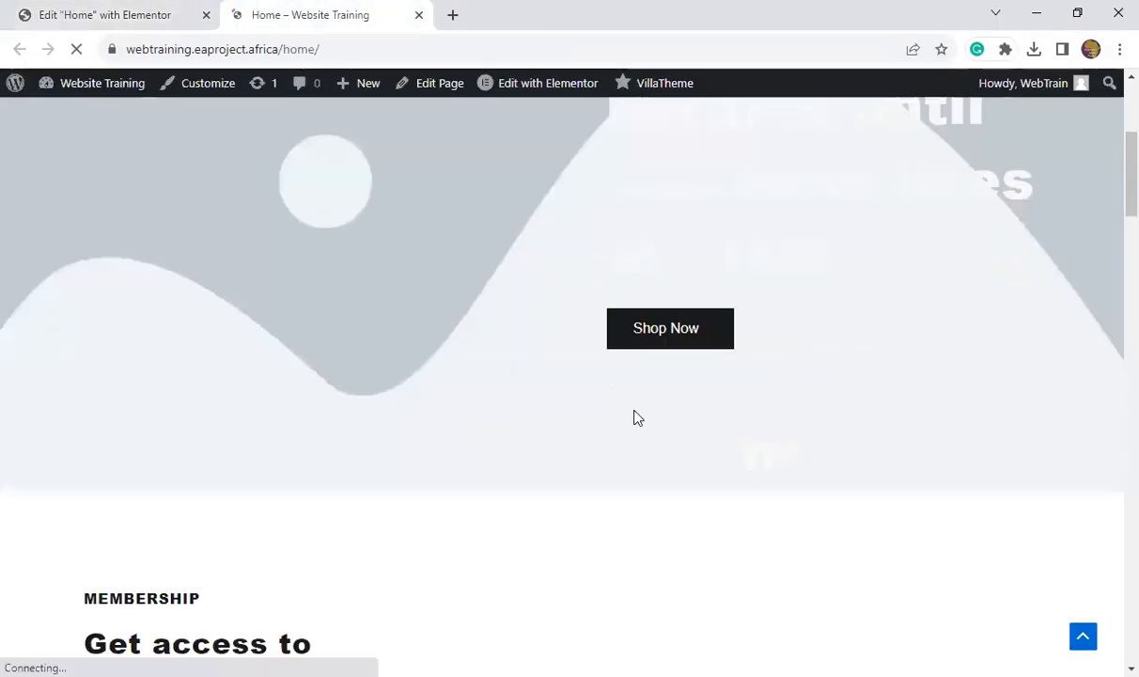
{"action": "scroll", "coordinate": [636, 420], "scroll_direction": "down", "scroll_amount": 15}
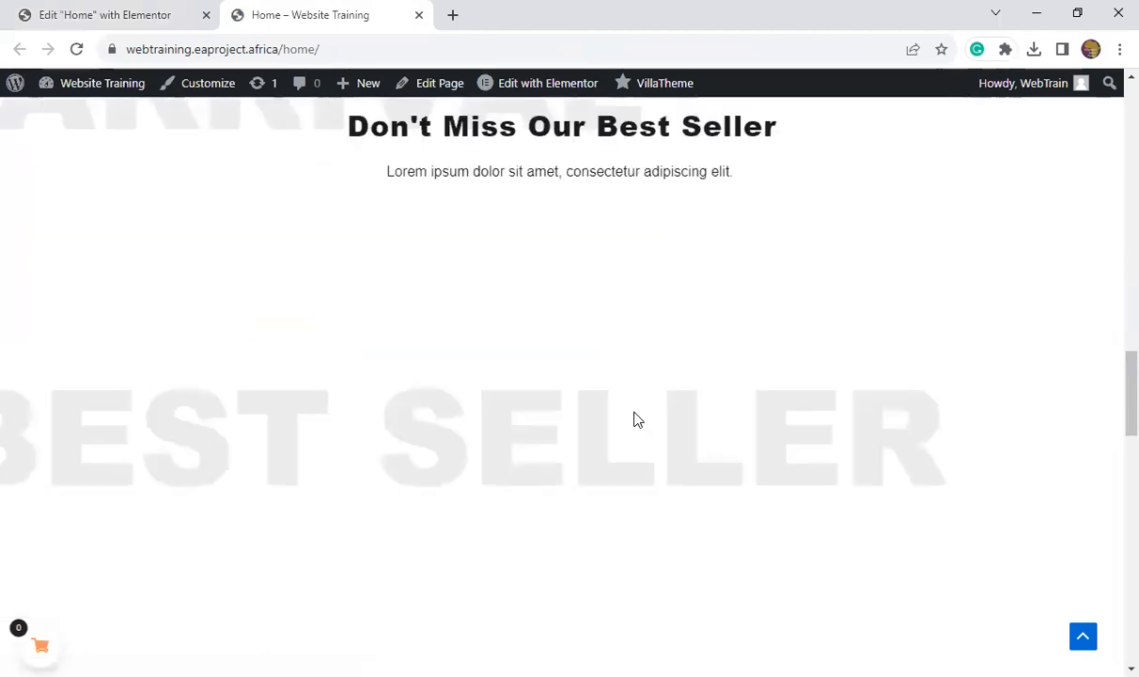
{"action": "scroll", "coordinate": [636, 419], "scroll_direction": "down", "scroll_amount": 5}
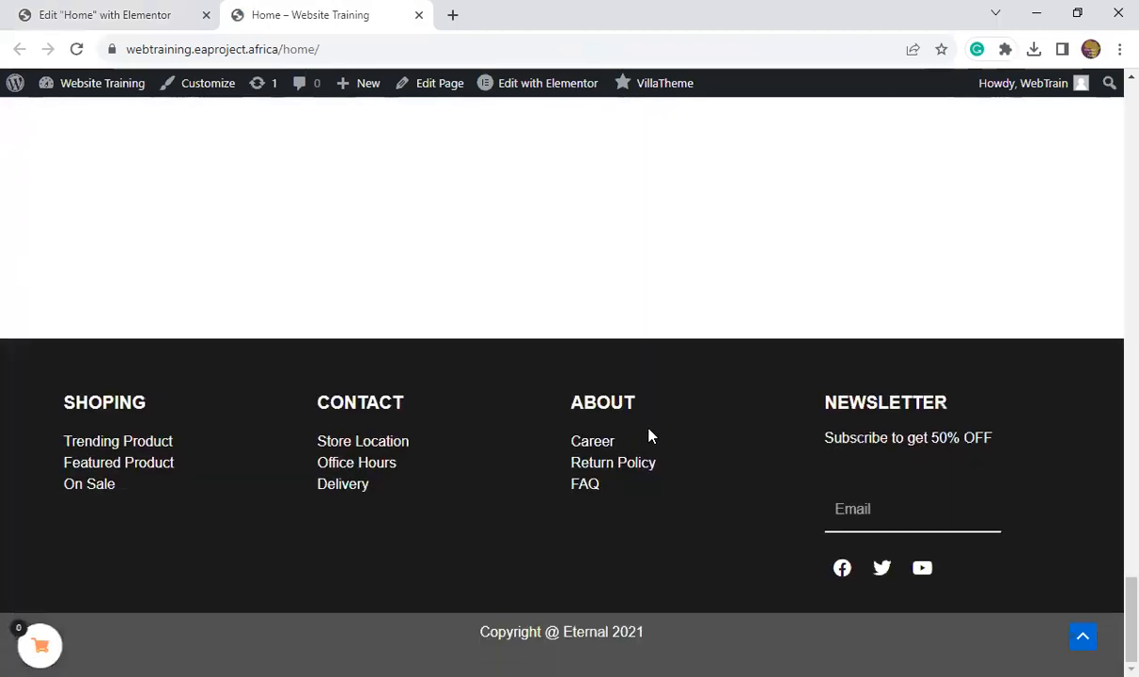
{"action": "scroll", "coordinate": [660, 442], "scroll_direction": "up", "scroll_amount": 3}
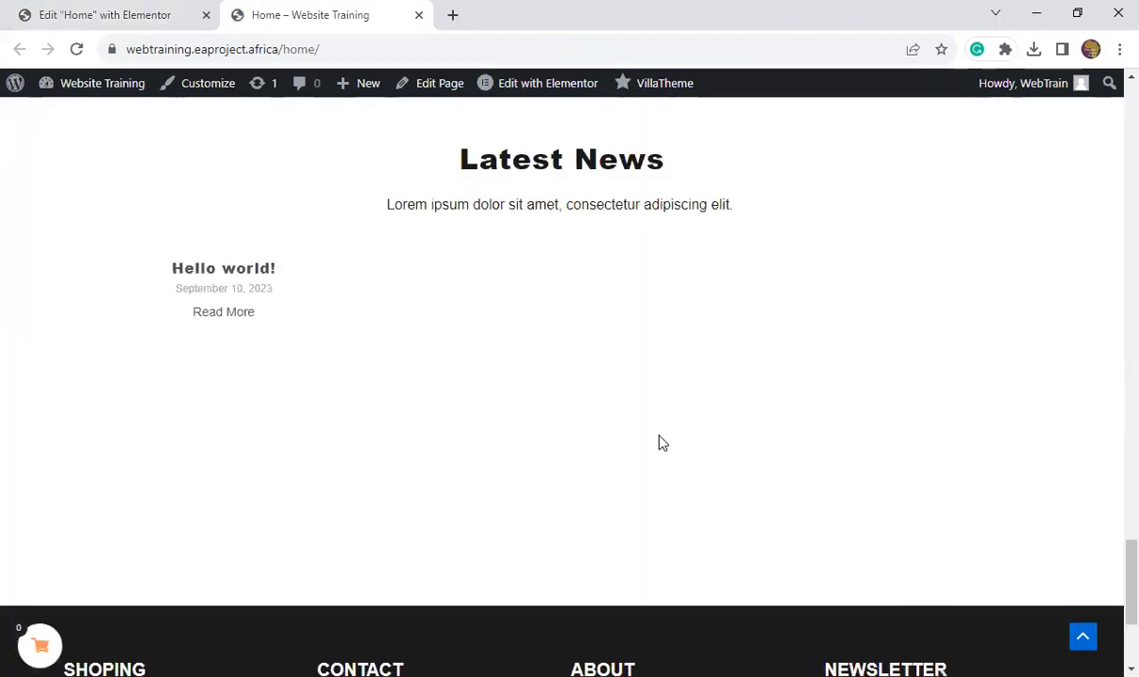
{"action": "scroll", "coordinate": [660, 442], "scroll_direction": "up", "scroll_amount": 10}
{"action": "scroll", "coordinate": [659, 440], "scroll_direction": "up", "scroll_amount": 8}
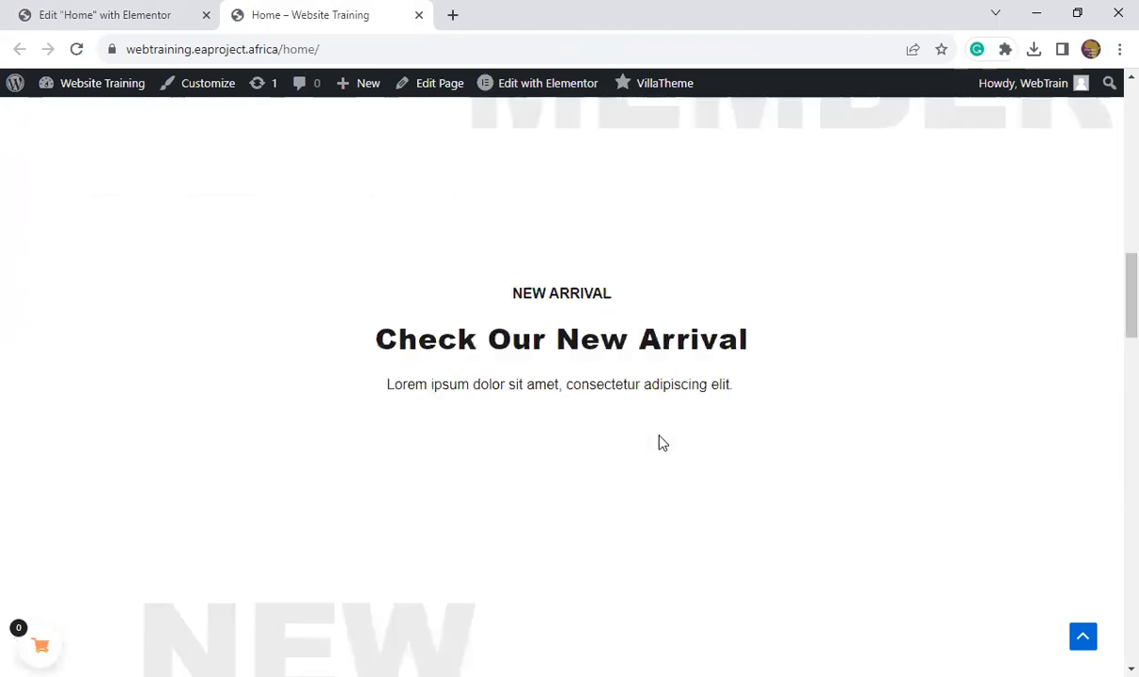
{"action": "scroll", "coordinate": [660, 434], "scroll_direction": "up", "scroll_amount": 10}
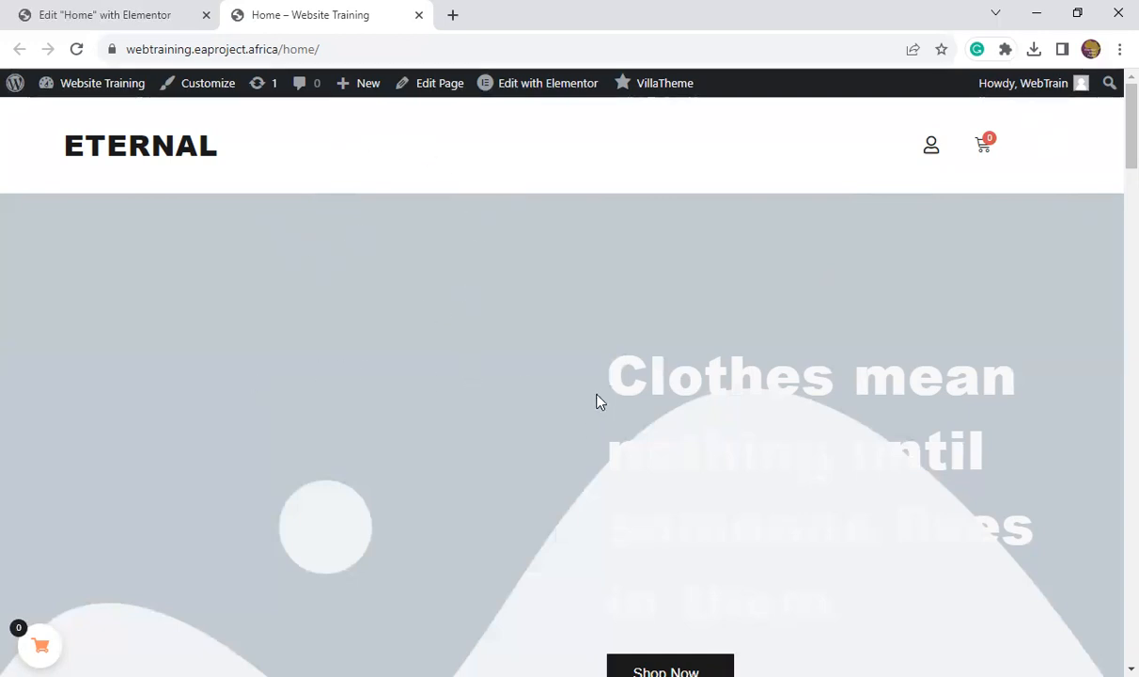
- Check the live page's hero, membership and New Arrival sections for placeholder content and layout
{"action": "scroll", "coordinate": [598, 374], "scroll_direction": "down", "scroll_amount": 5}
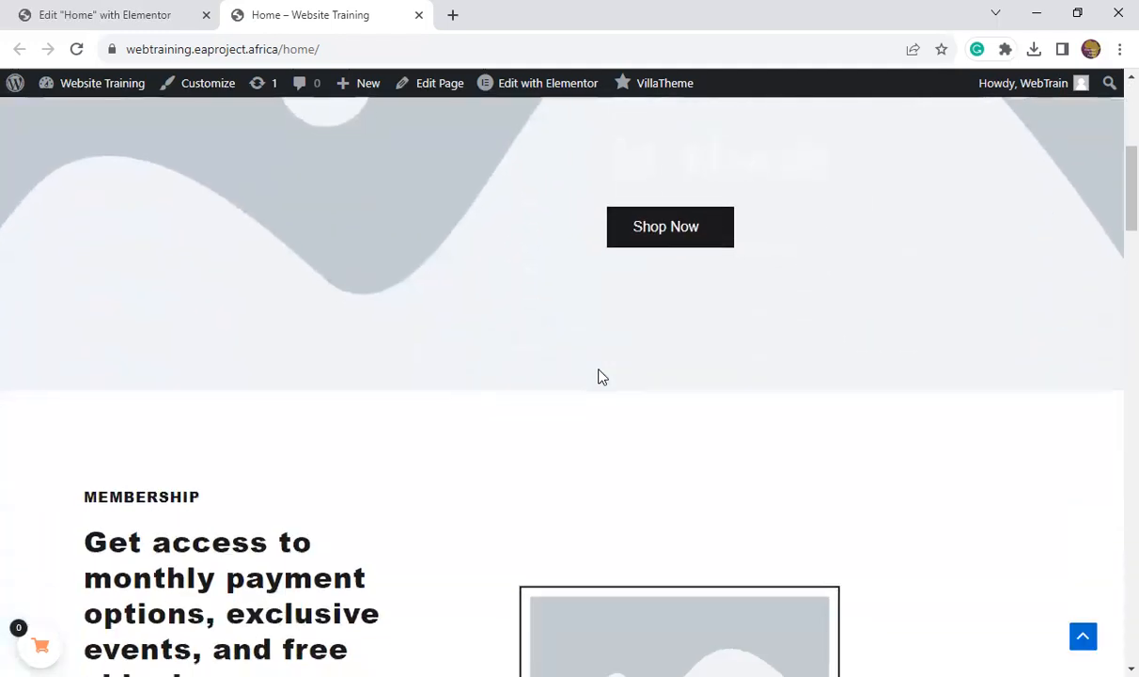
{"action": "scroll", "coordinate": [602, 377], "scroll_direction": "down", "scroll_amount": 5}
{"action": "scroll", "coordinate": [603, 378], "scroll_direction": "down", "scroll_amount": 4}
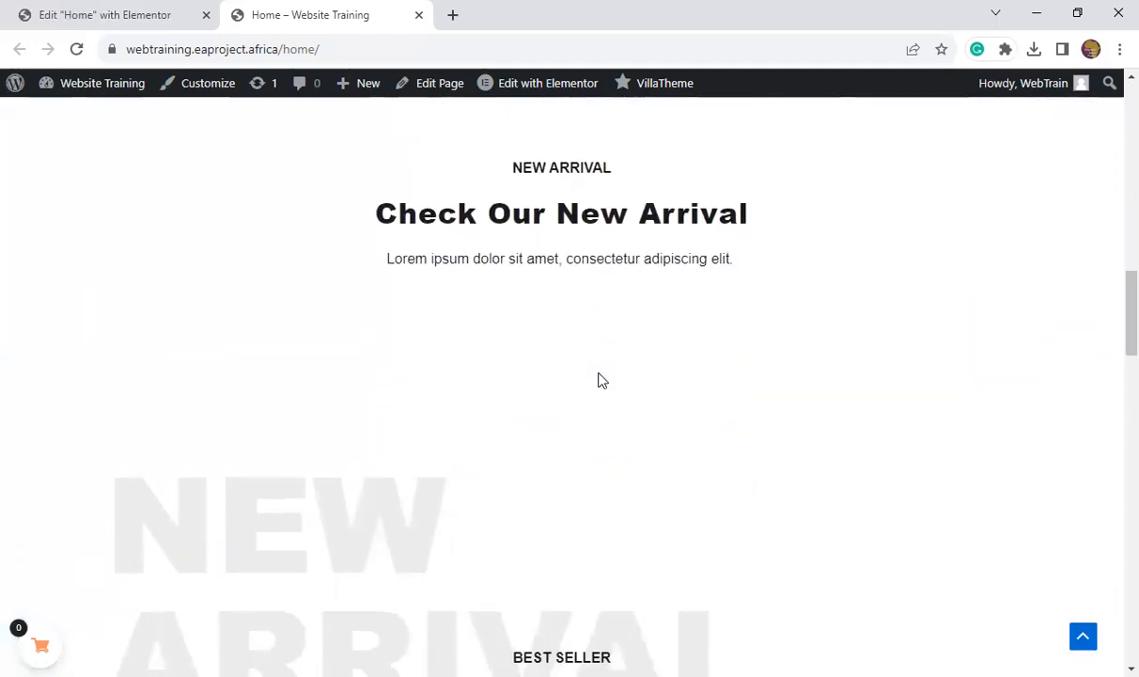
{"action": "scroll", "coordinate": [603, 380], "scroll_direction": "down", "scroll_amount": 3}
{"action": "scroll", "coordinate": [654, 389], "scroll_direction": "up", "scroll_amount": 8}
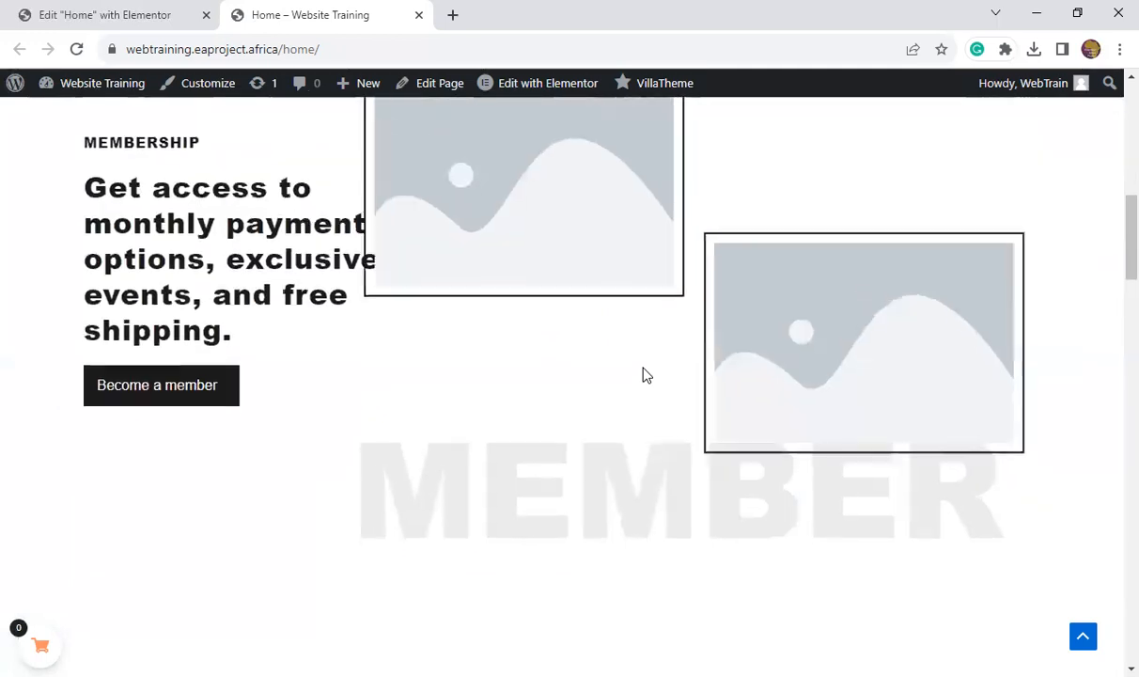
{"action": "scroll", "coordinate": [646, 375], "scroll_direction": "up", "scroll_amount": 8}
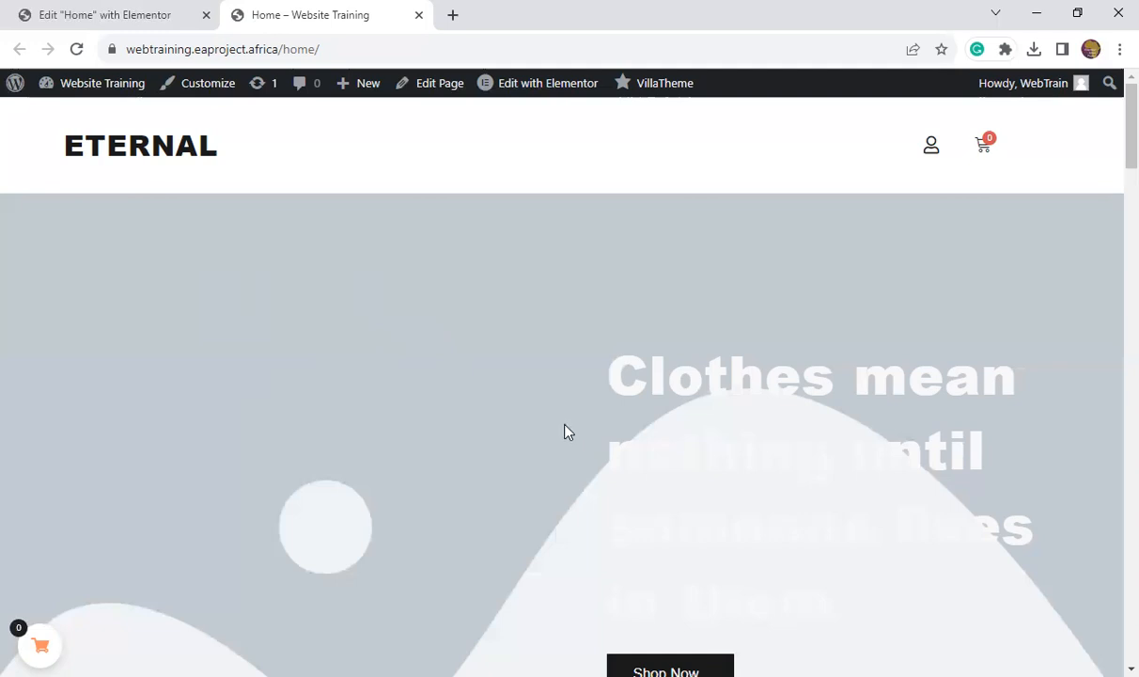
- Return to the Elementor editor and inspect the Home page's sections from membership down to Latest News and the footer, including the quality section
{"action": "left_click", "coordinate": [124, 19]}
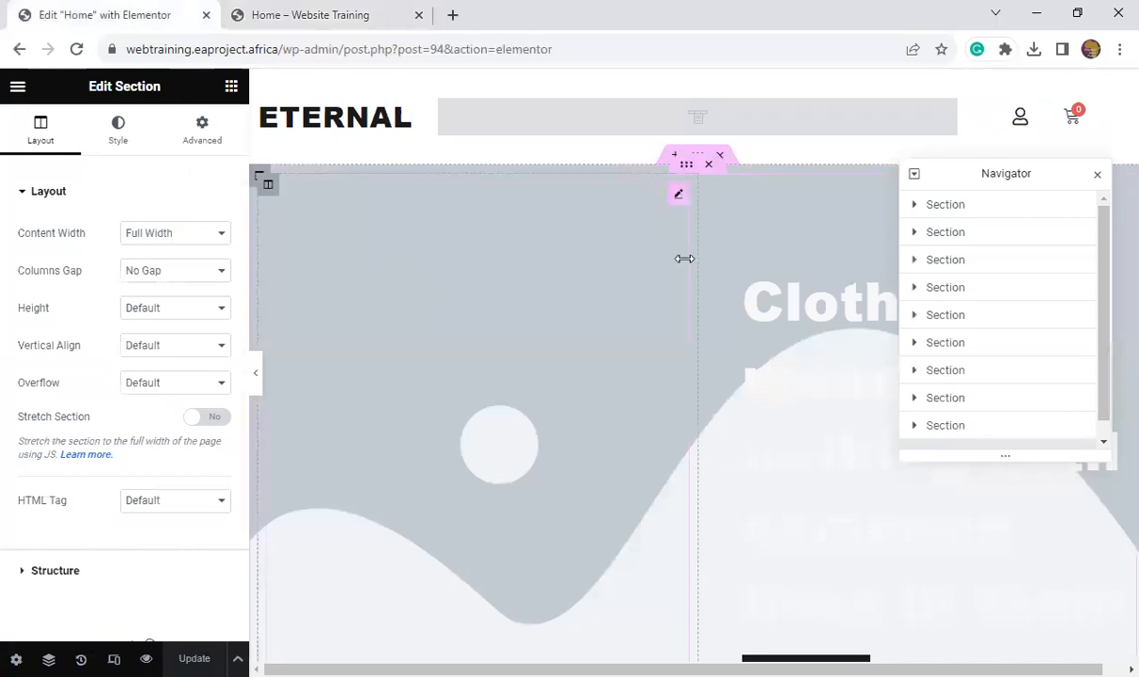
{"action": "scroll", "coordinate": [765, 514], "scroll_direction": "down", "scroll_amount": 6}
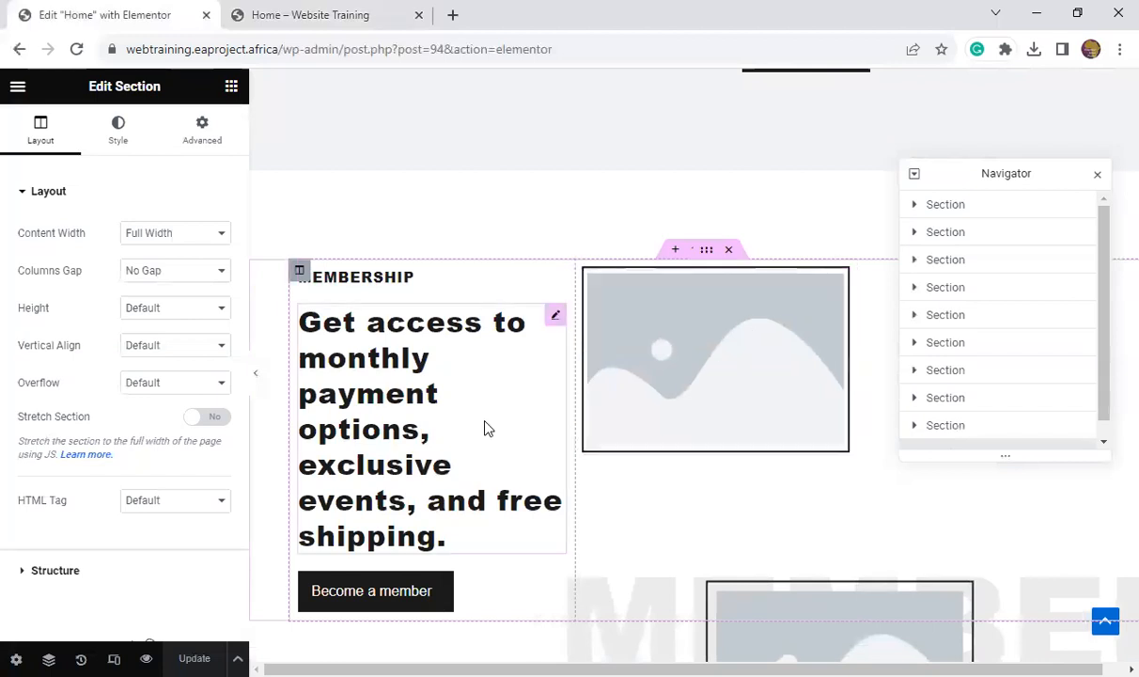
{"action": "scroll", "coordinate": [483, 427], "scroll_direction": "down", "scroll_amount": 3}
{"action": "scroll", "coordinate": [720, 461], "scroll_direction": "down", "scroll_amount": 4}
{"action": "scroll", "coordinate": [677, 491], "scroll_direction": "down", "scroll_amount": 8}
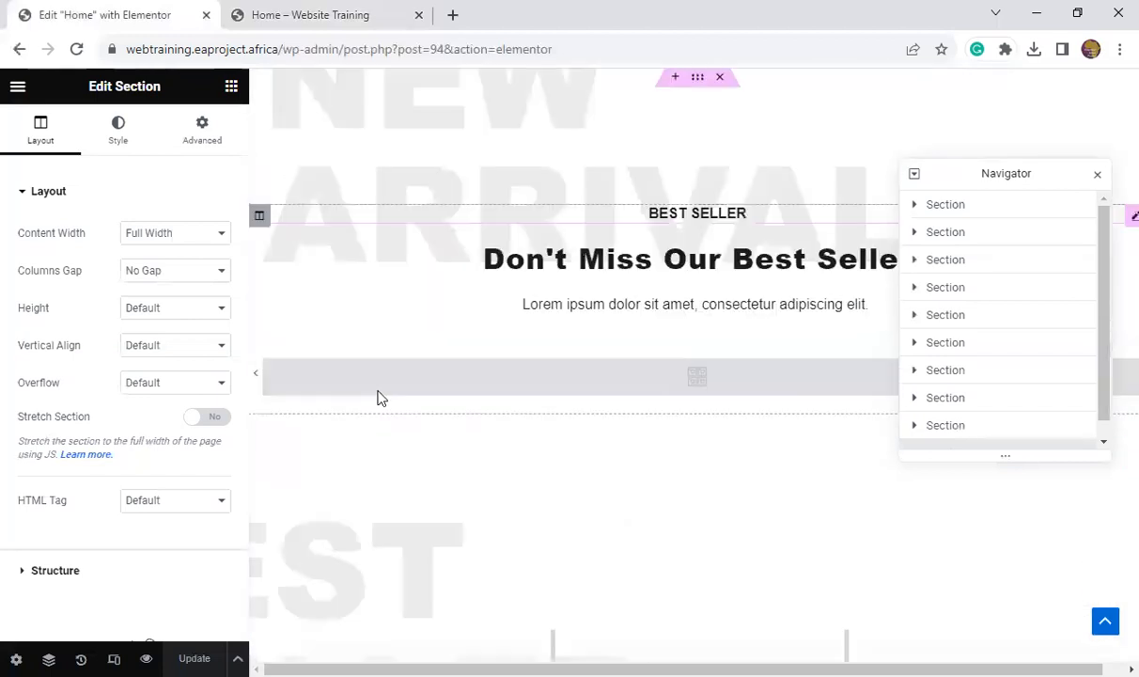
{"action": "scroll", "coordinate": [677, 491], "scroll_direction": "down", "scroll_amount": 10}
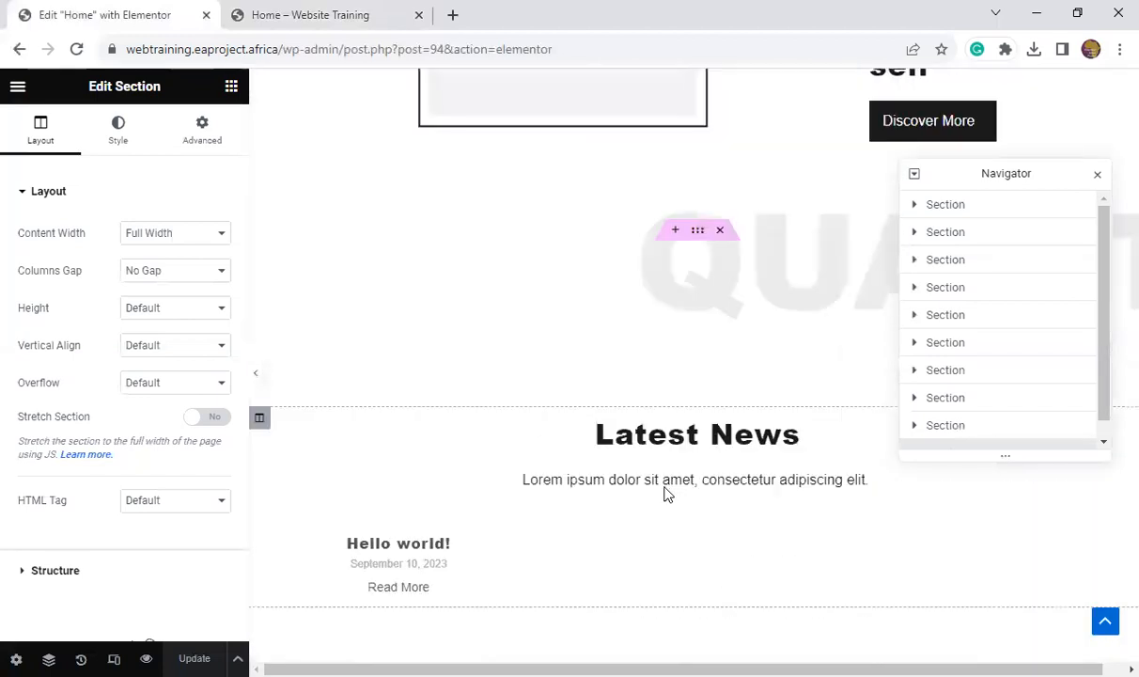
{"action": "scroll", "coordinate": [674, 490], "scroll_direction": "up", "scroll_amount": 3}
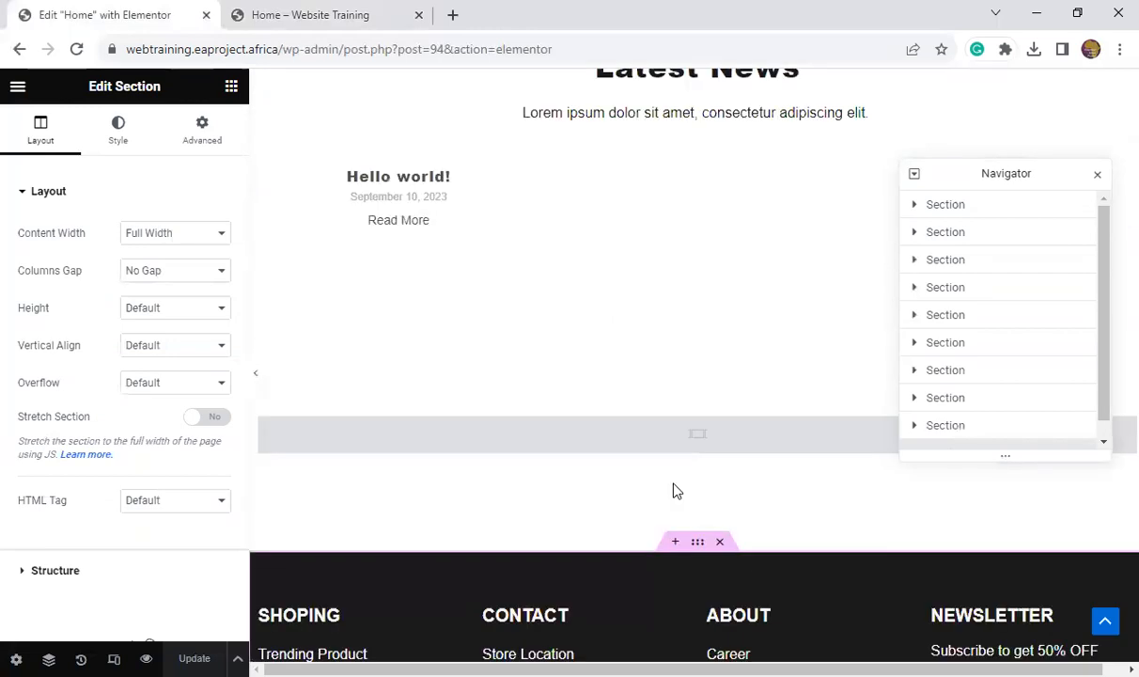
{"action": "scroll", "coordinate": [636, 496], "scroll_direction": "up", "scroll_amount": 5}
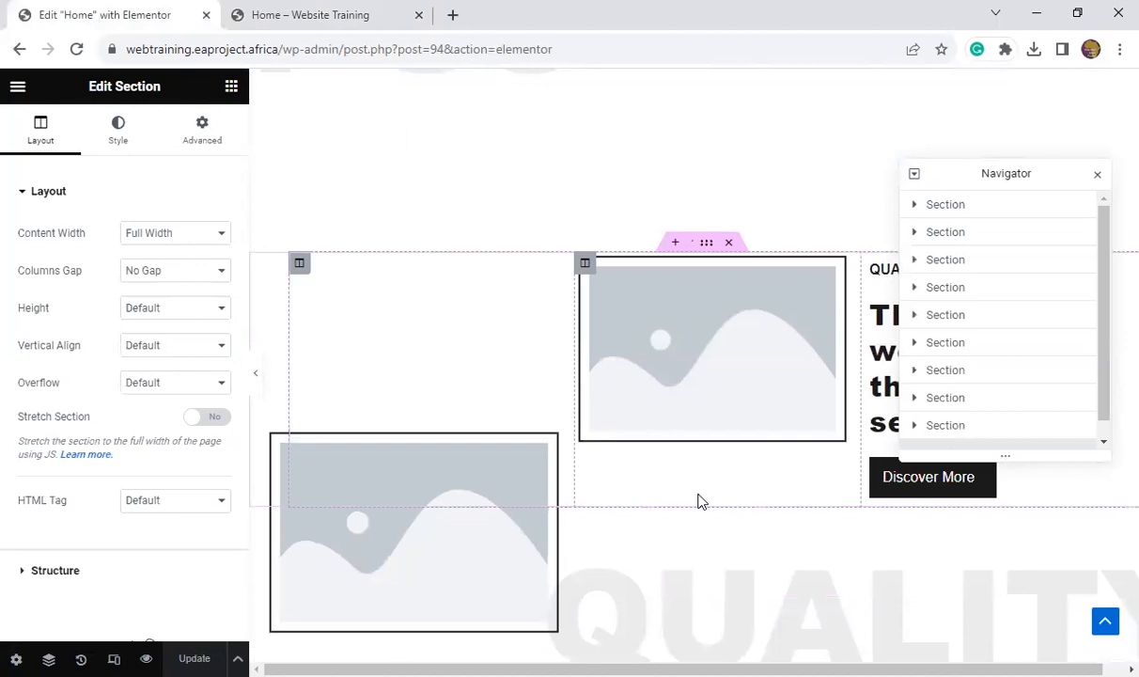
- Close the Navigator and look over the best seller, membership and hero sections up to the page header
{"action": "left_click", "coordinate": [1096, 181]}
{"action": "scroll", "coordinate": [750, 497], "scroll_direction": "up", "scroll_amount": 5}
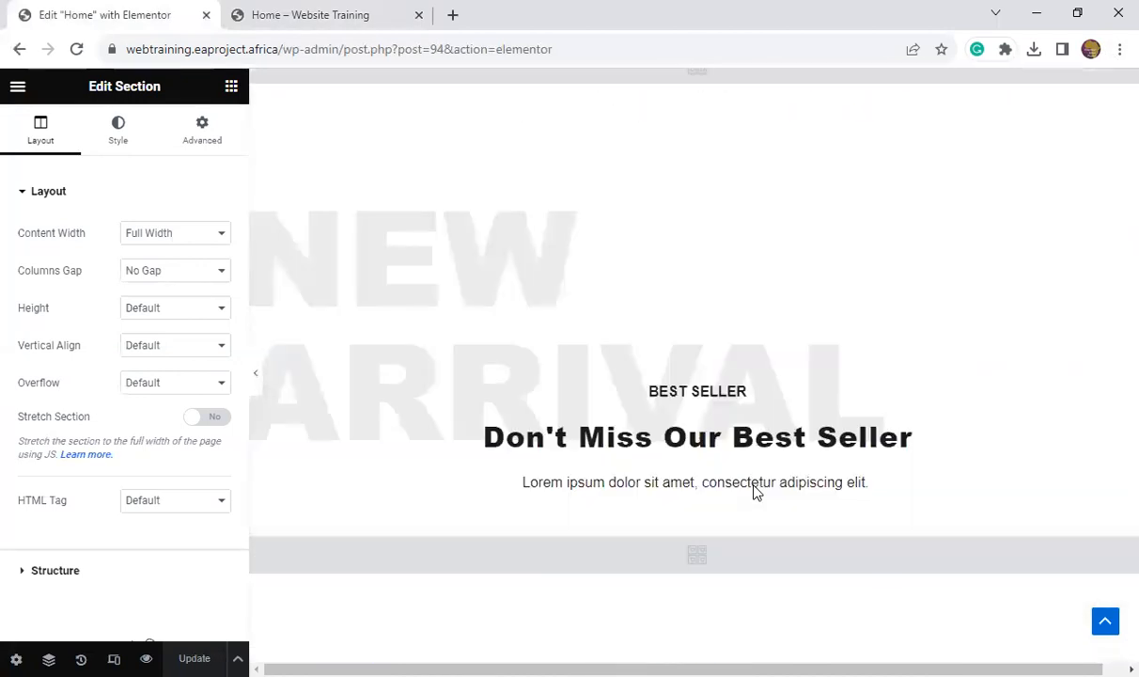
{"action": "scroll", "coordinate": [754, 491], "scroll_direction": "up", "scroll_amount": 6}
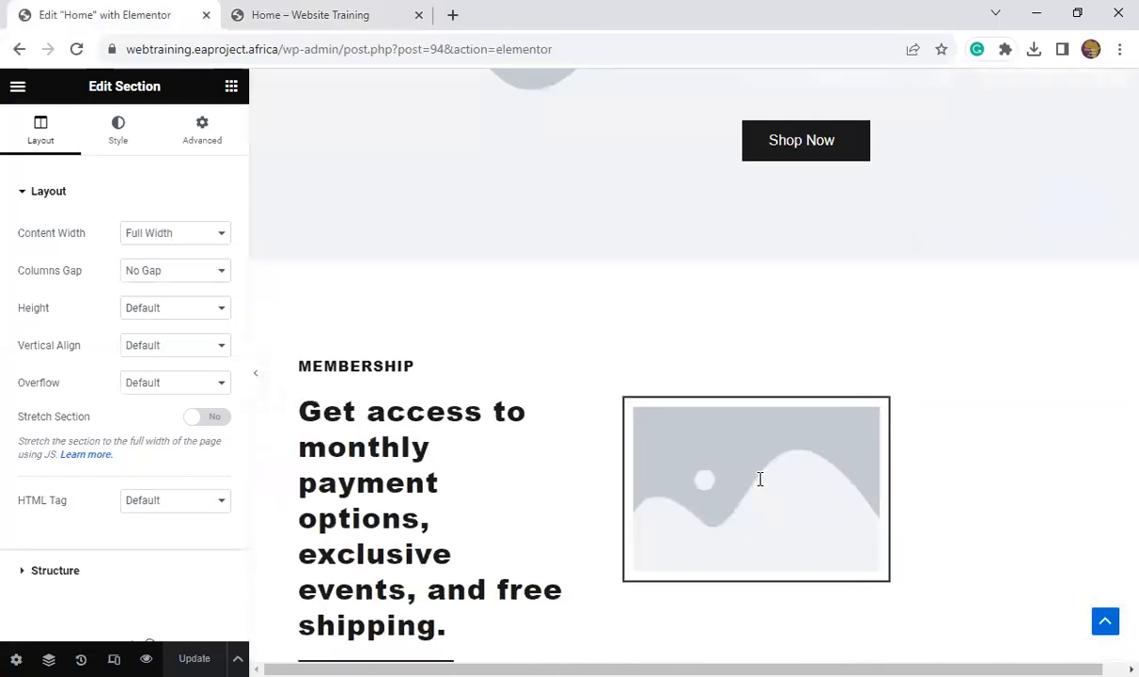
{"action": "scroll", "coordinate": [760, 479], "scroll_direction": "up", "scroll_amount": 3}
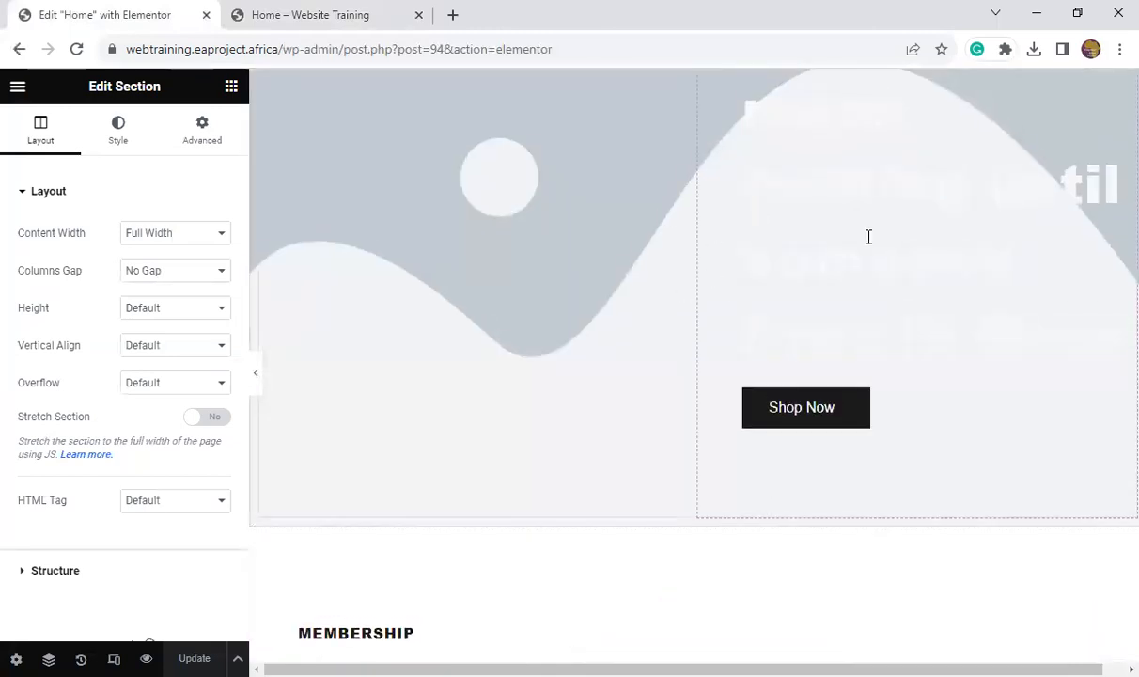
{"action": "scroll", "coordinate": [863, 273], "scroll_direction": "up", "scroll_amount": 3}
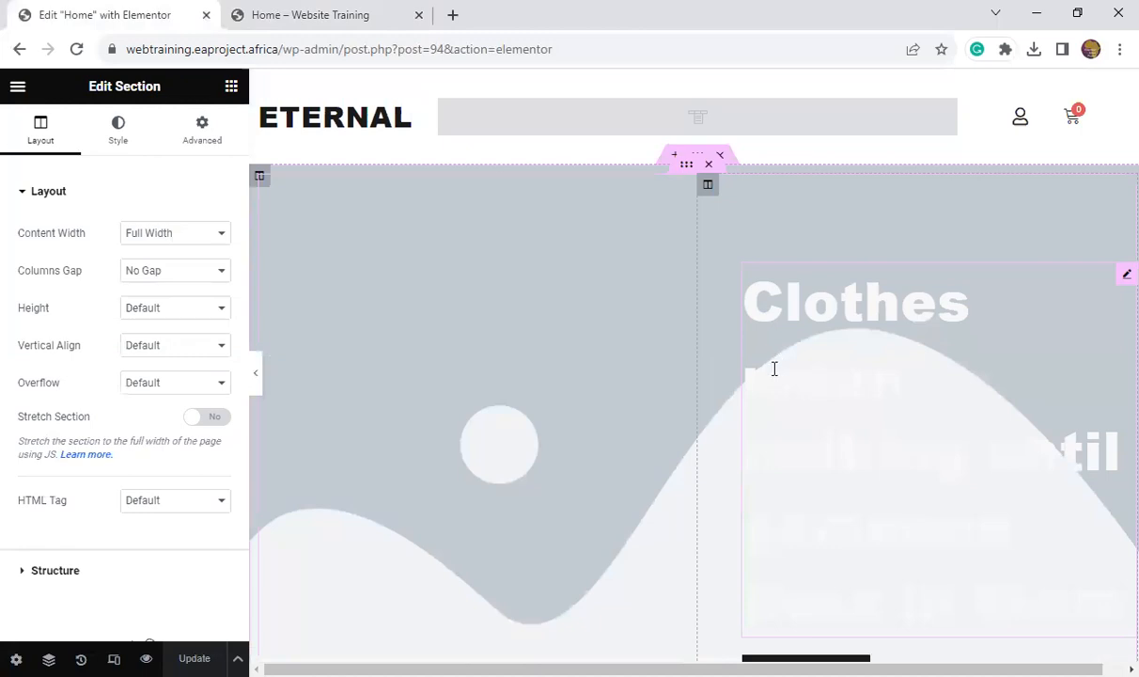